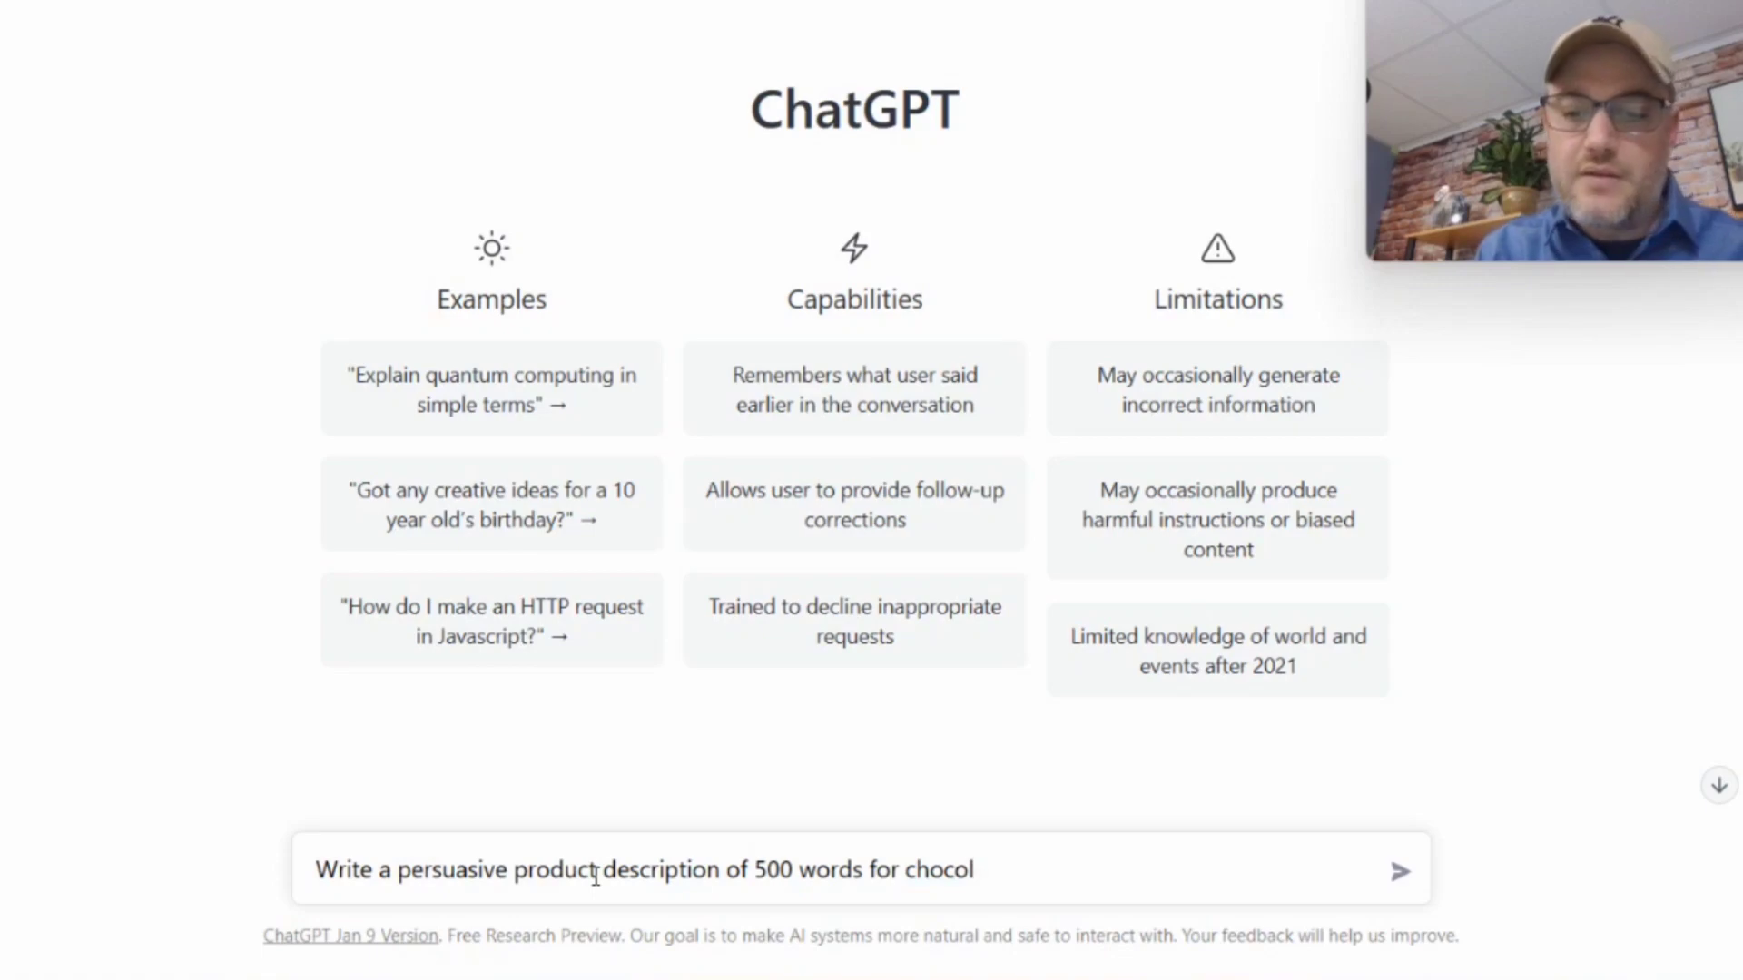
Complete the first part of the prompt as "Write a persuasive product description of 500 words for chocolate covered pretzel rods".
{"action": "type", "text": "ate "}
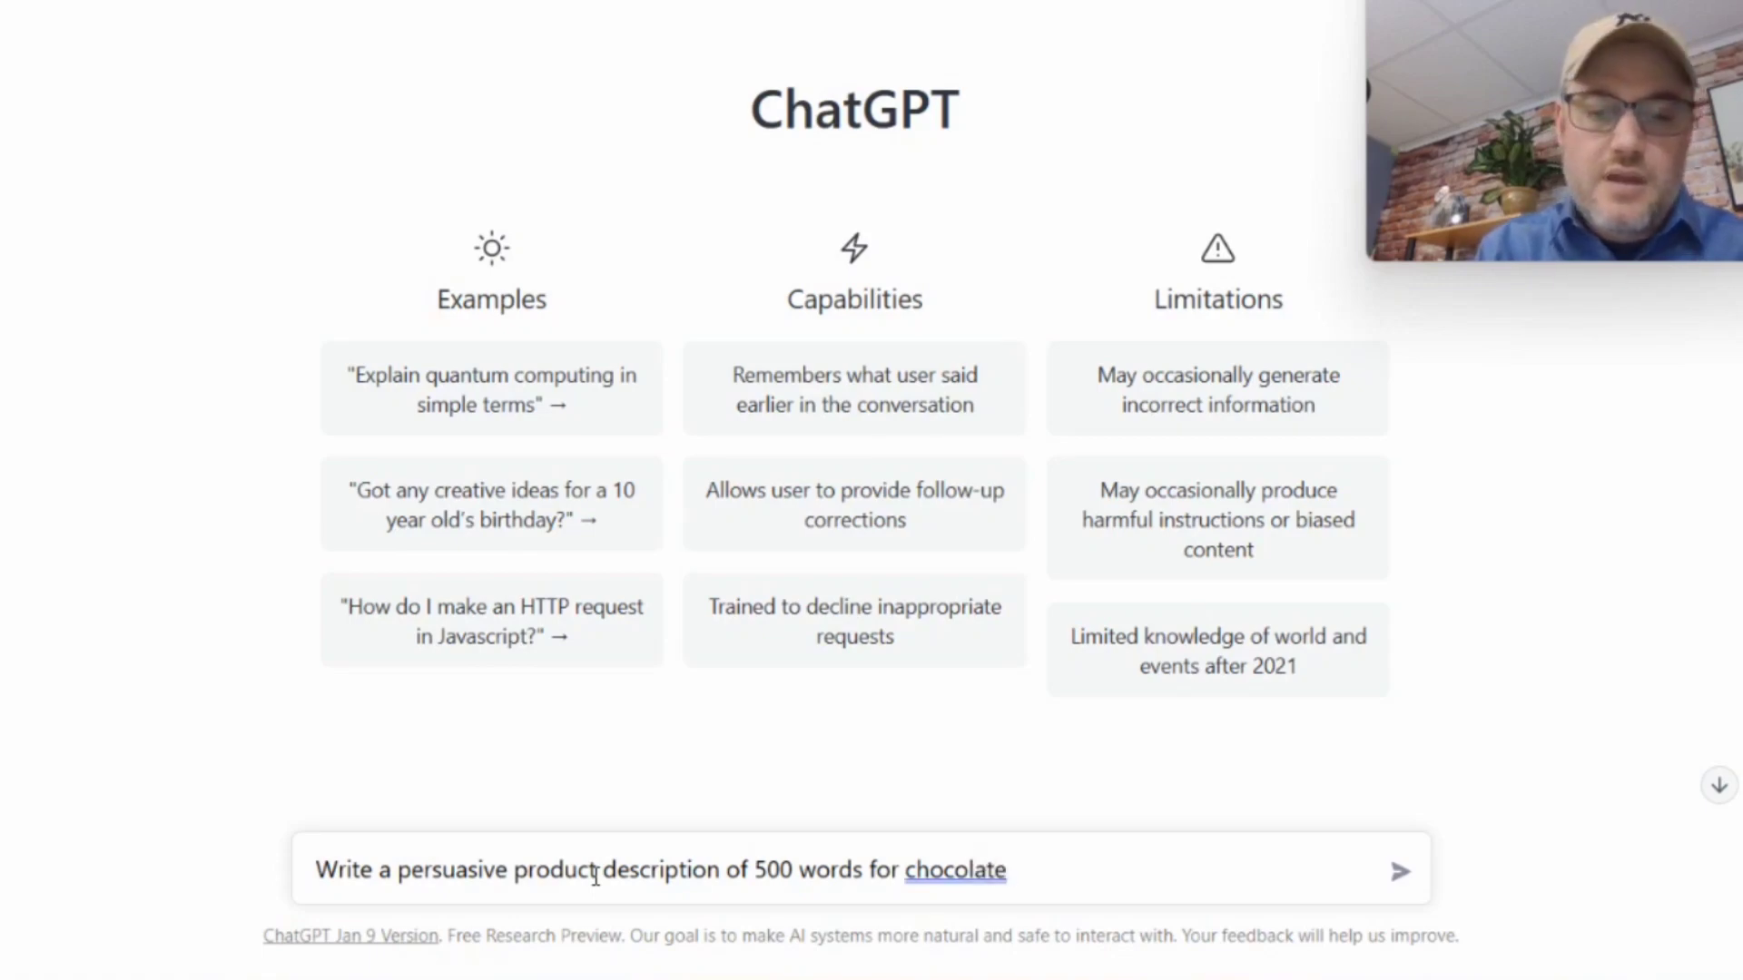
{"action": "type", "text": "co"}
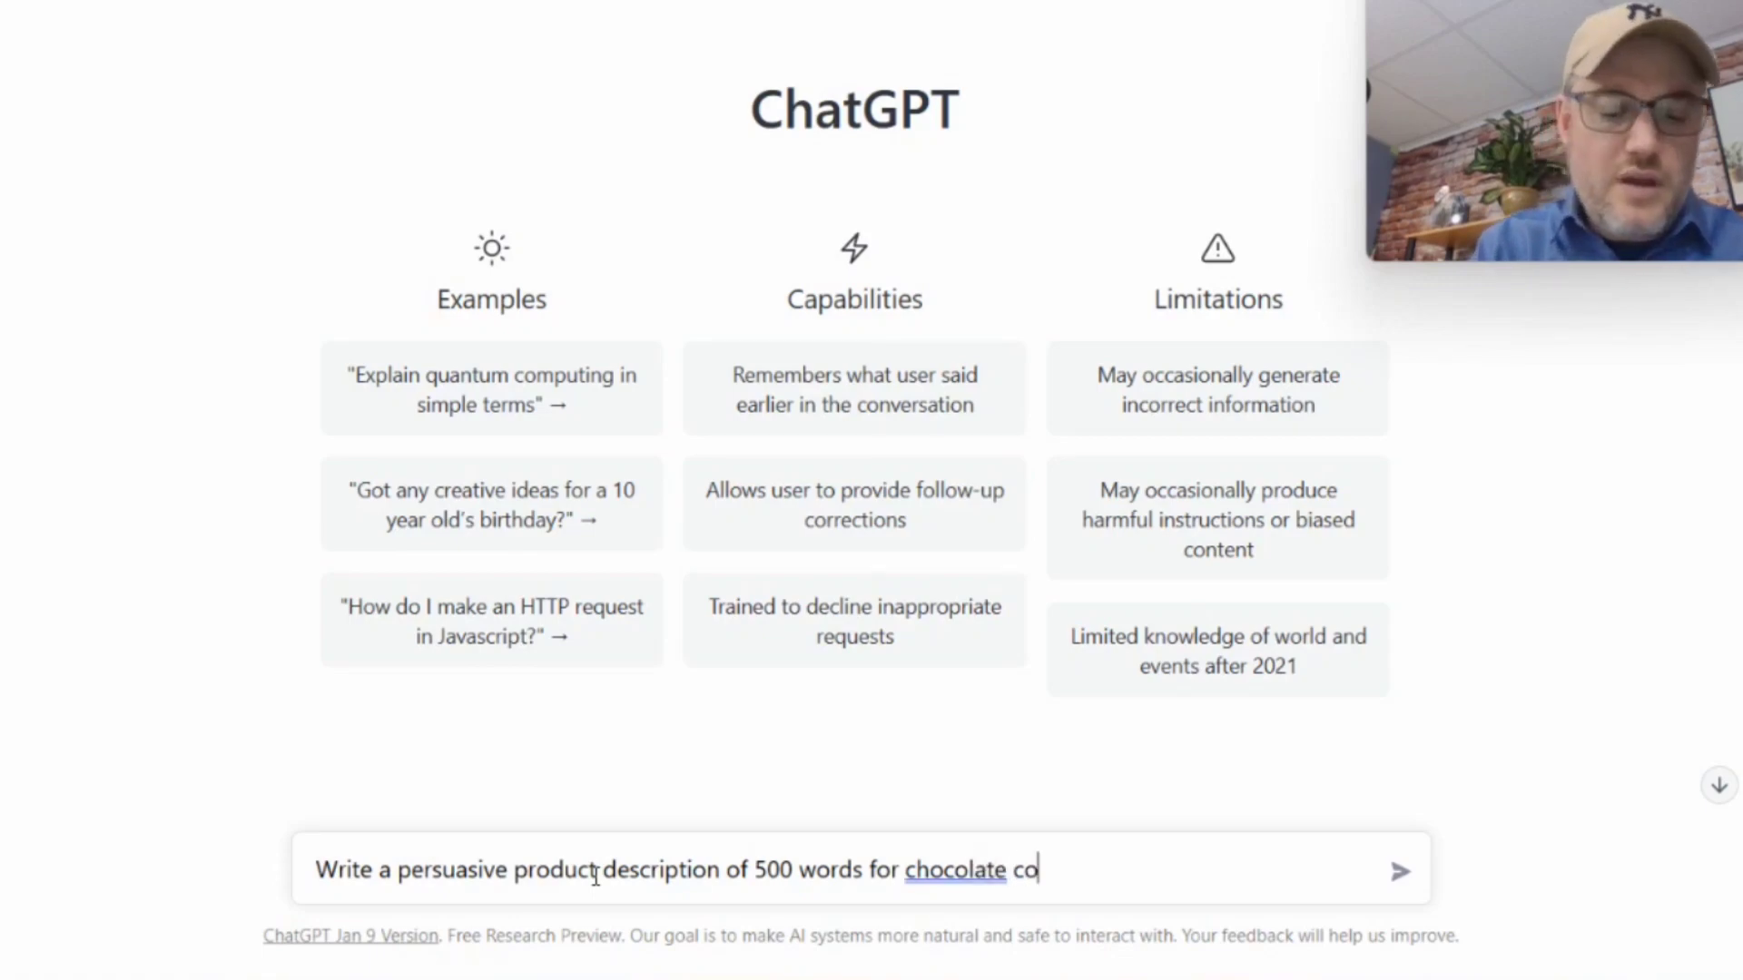
{"action": "type", "text": "vered pre"}
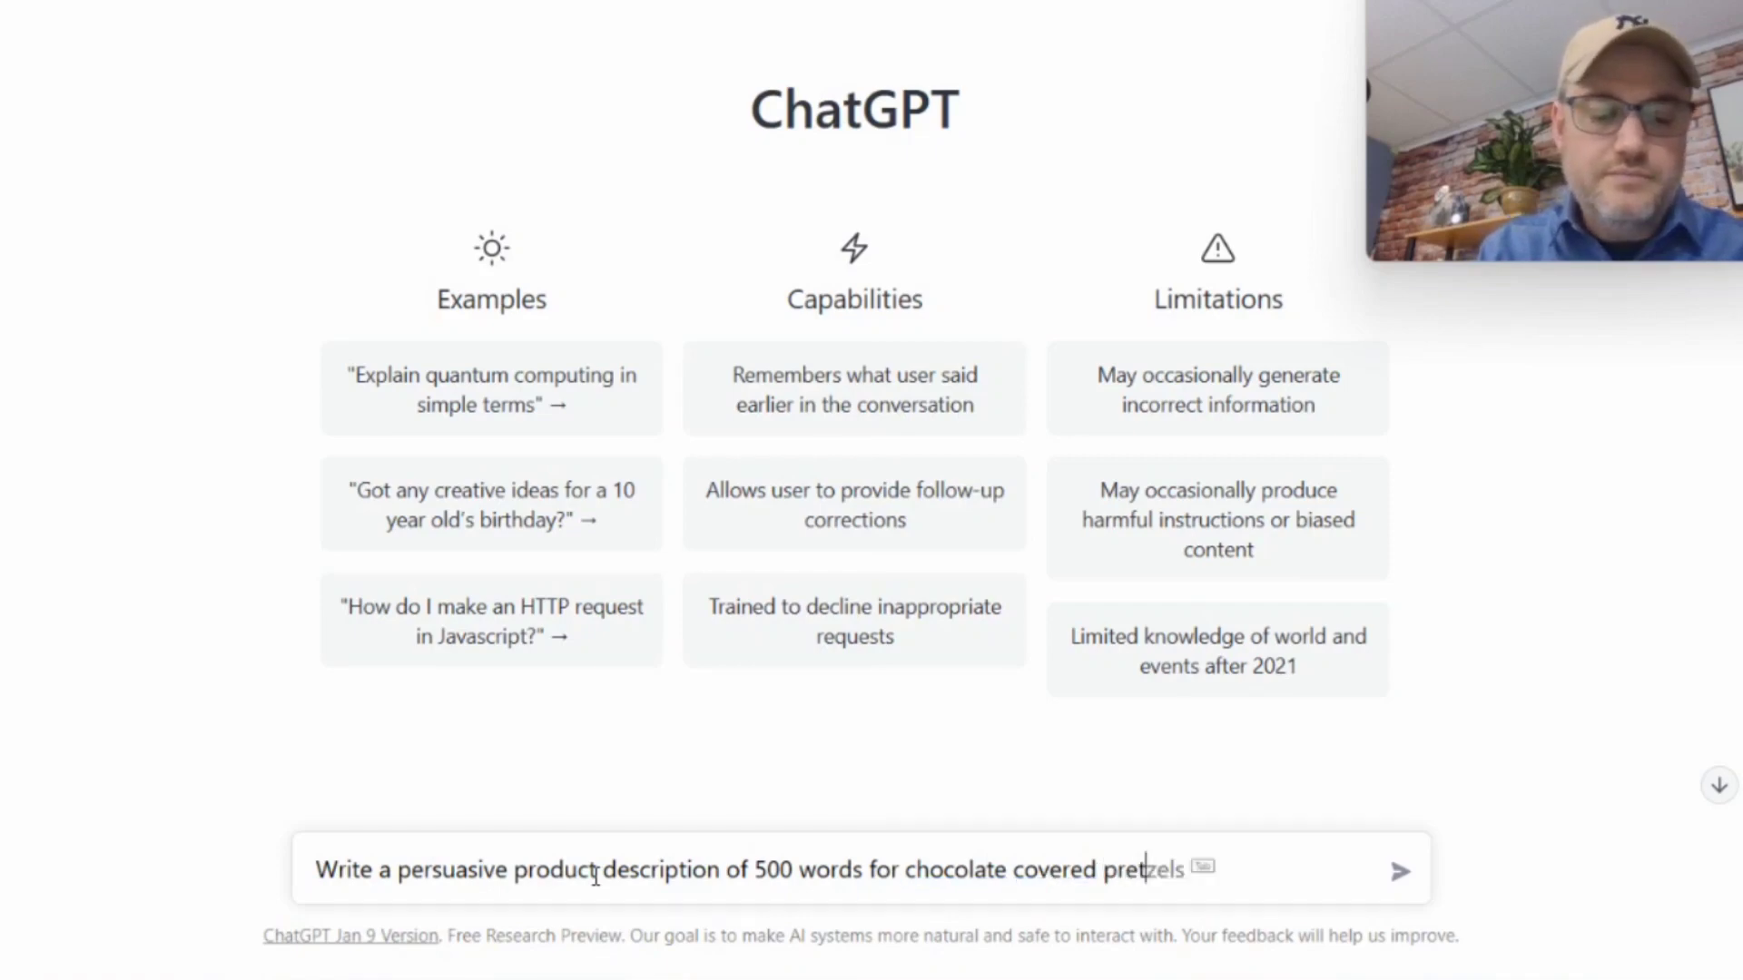
{"action": "type", "text": "tzel rods"}
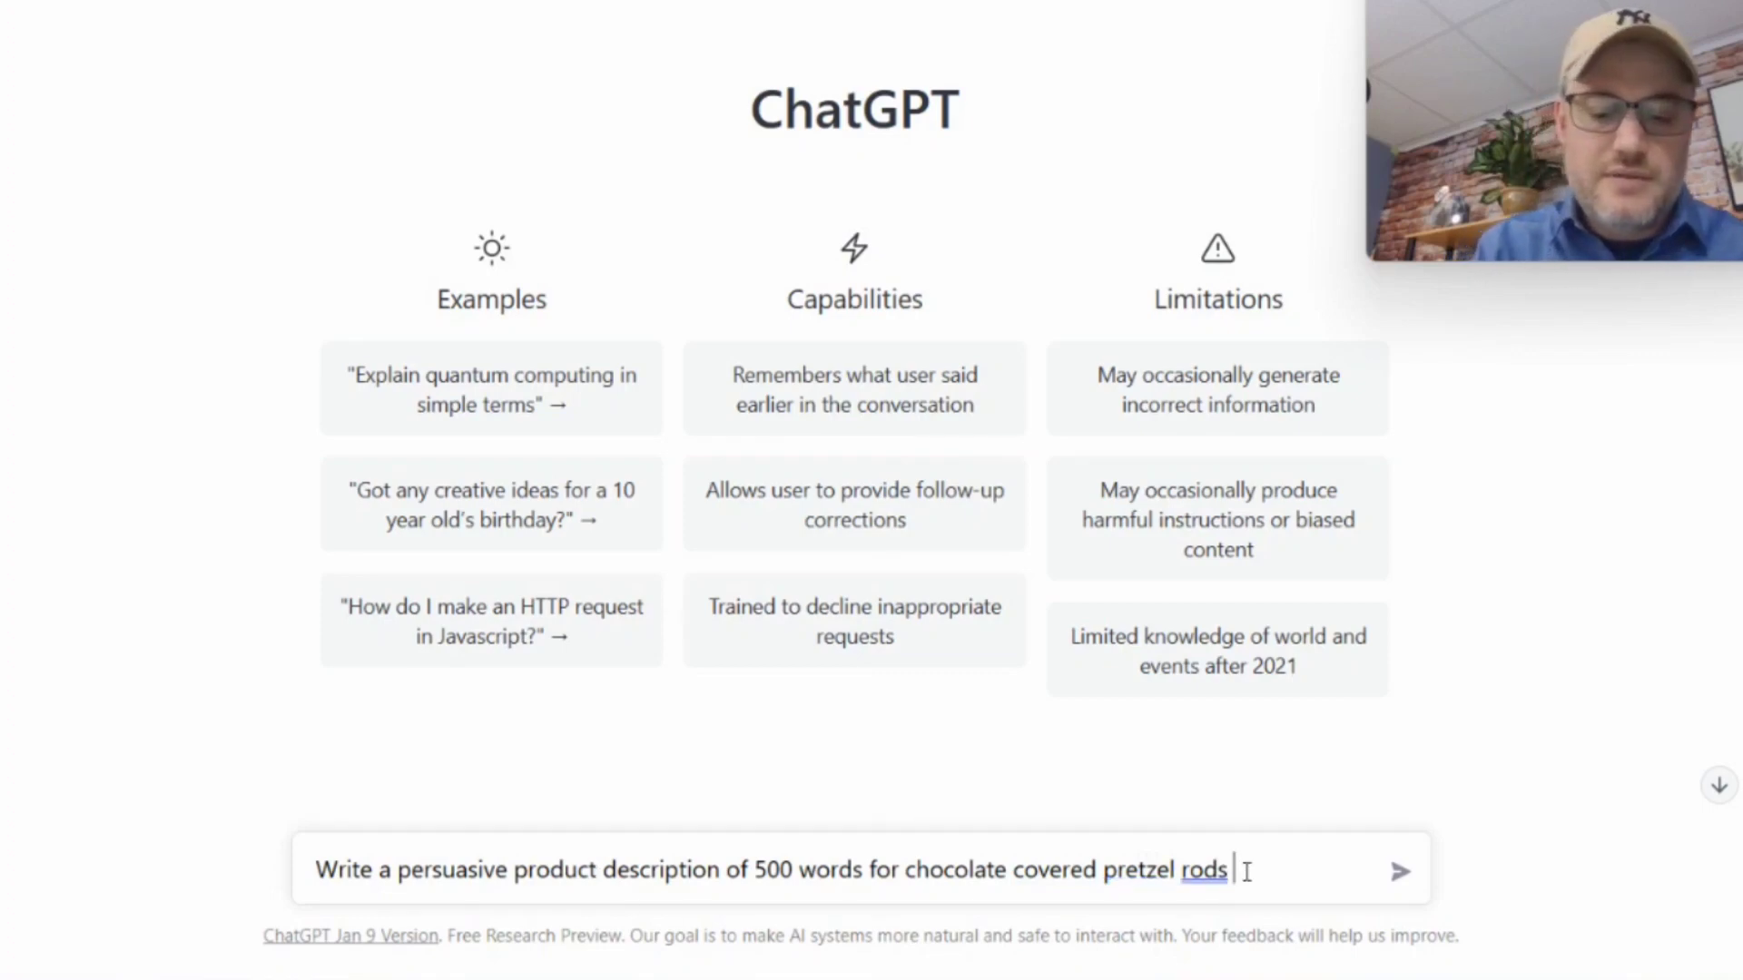
Add "include any selling points to pursuade a customer to buy from me." to the prompt and submit it.
{"action": "type", "text": " include any"}
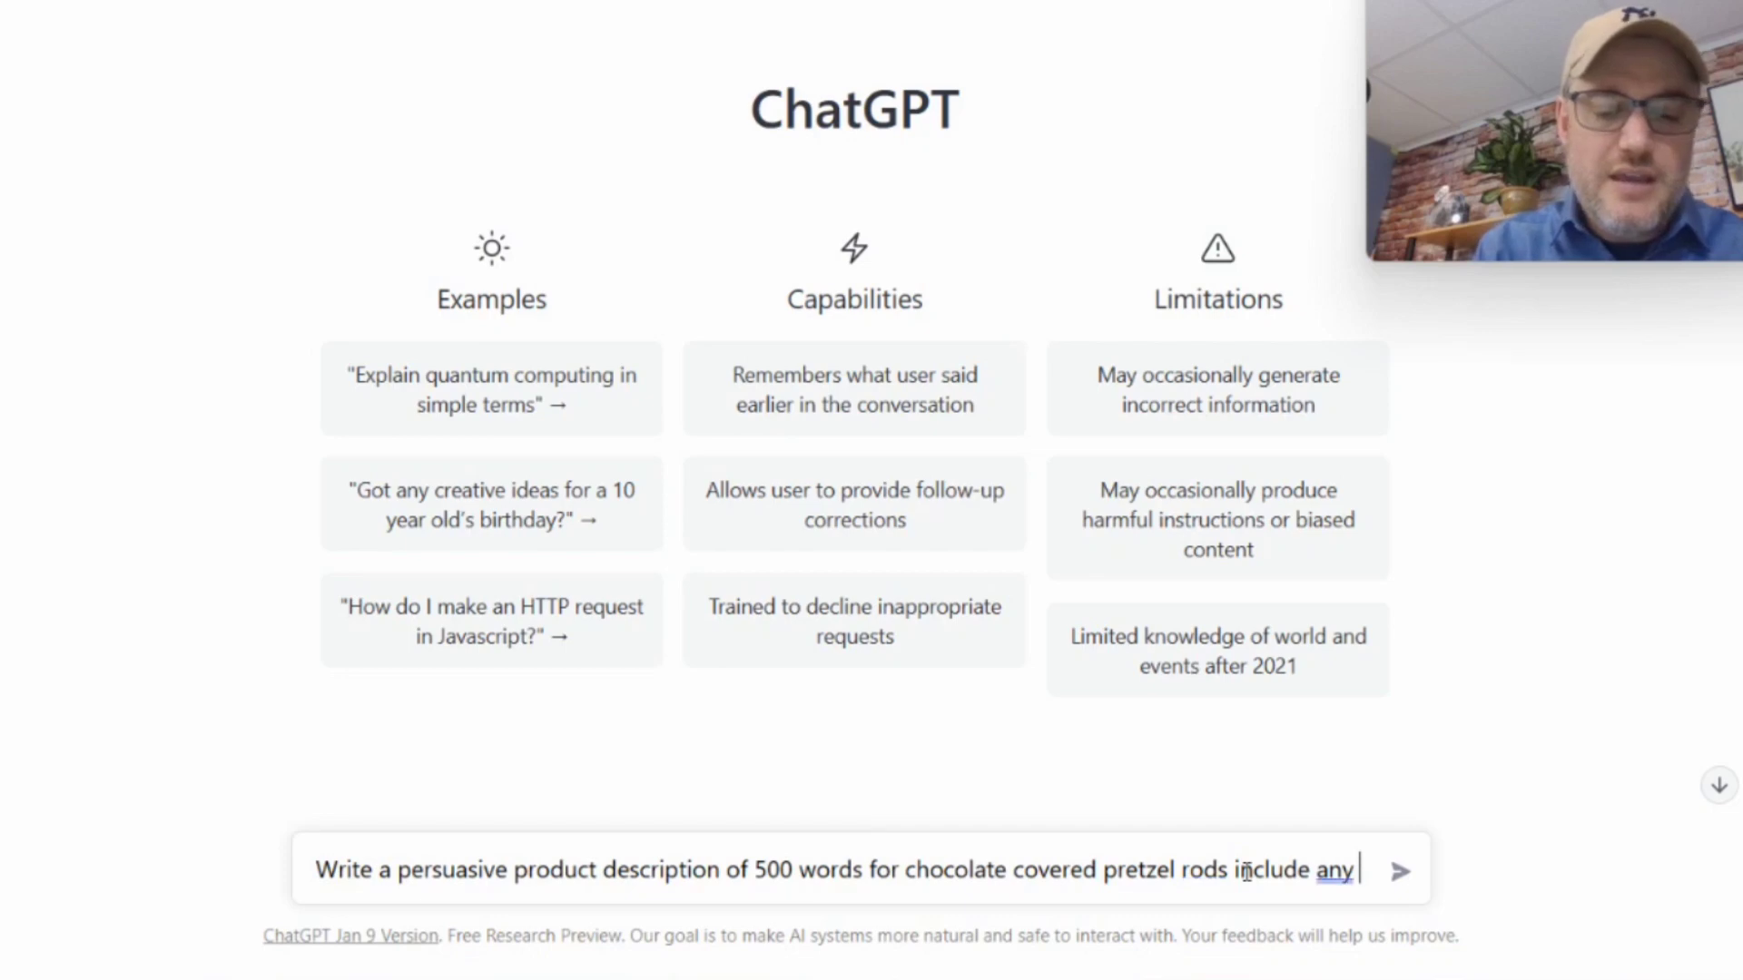
{"action": "type", "text": " selling po"}
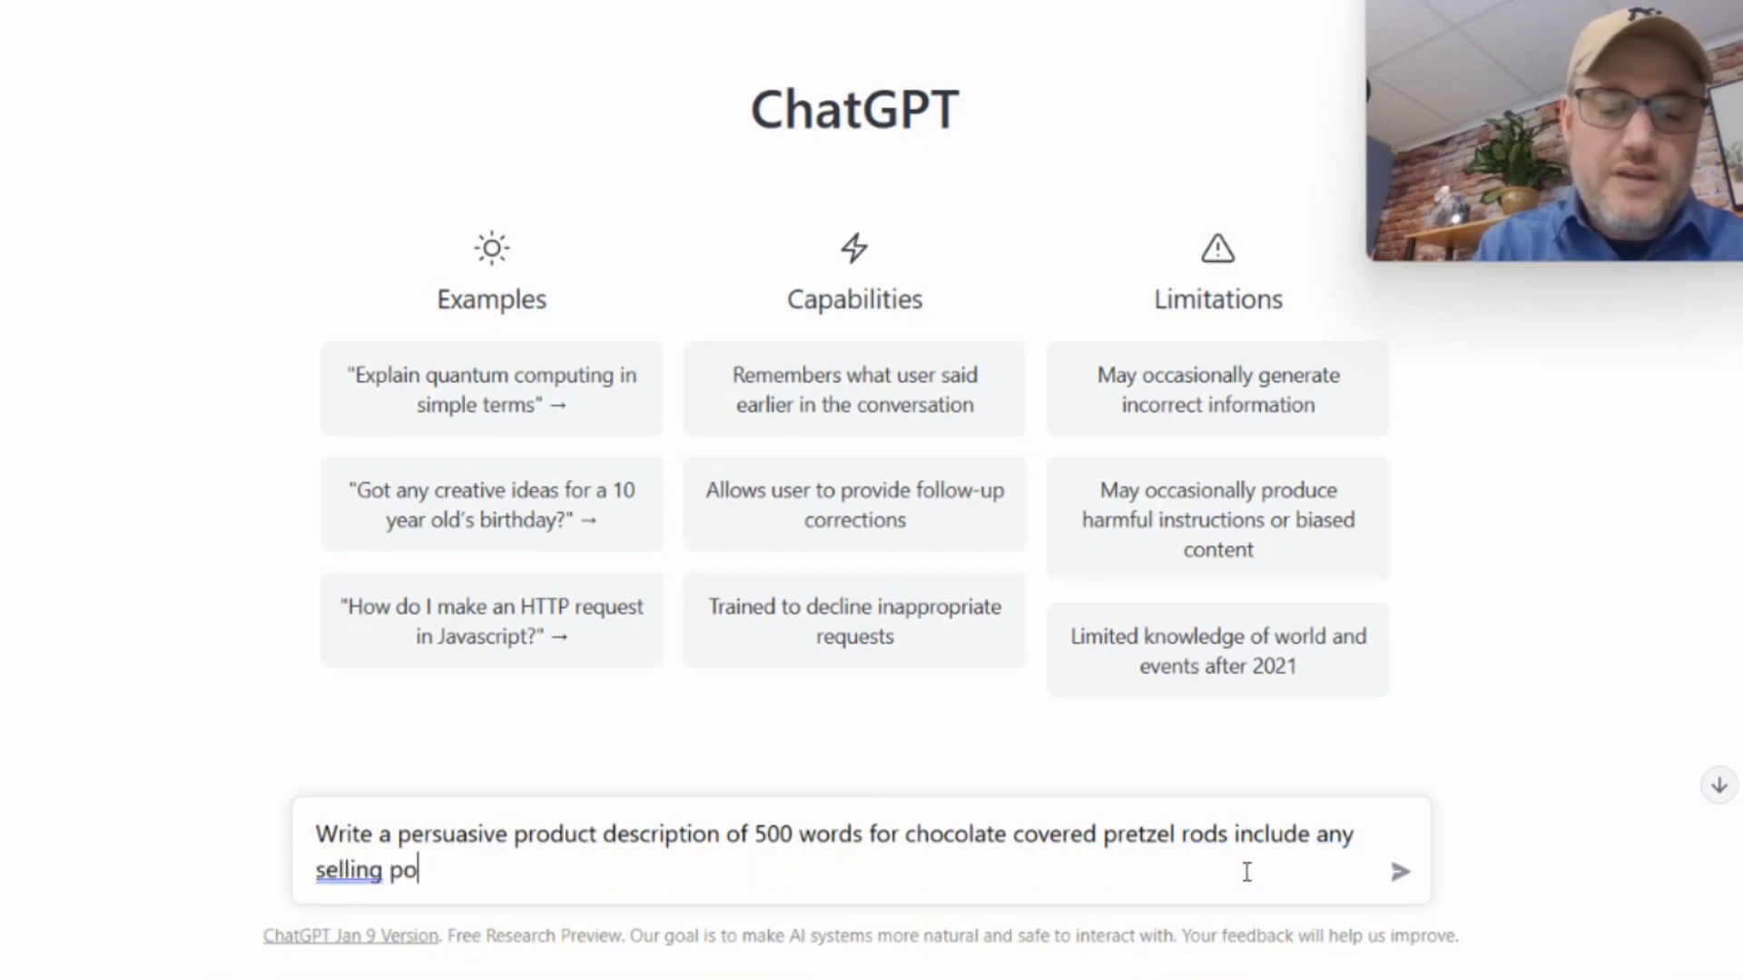
{"action": "type", "text": "ints to "}
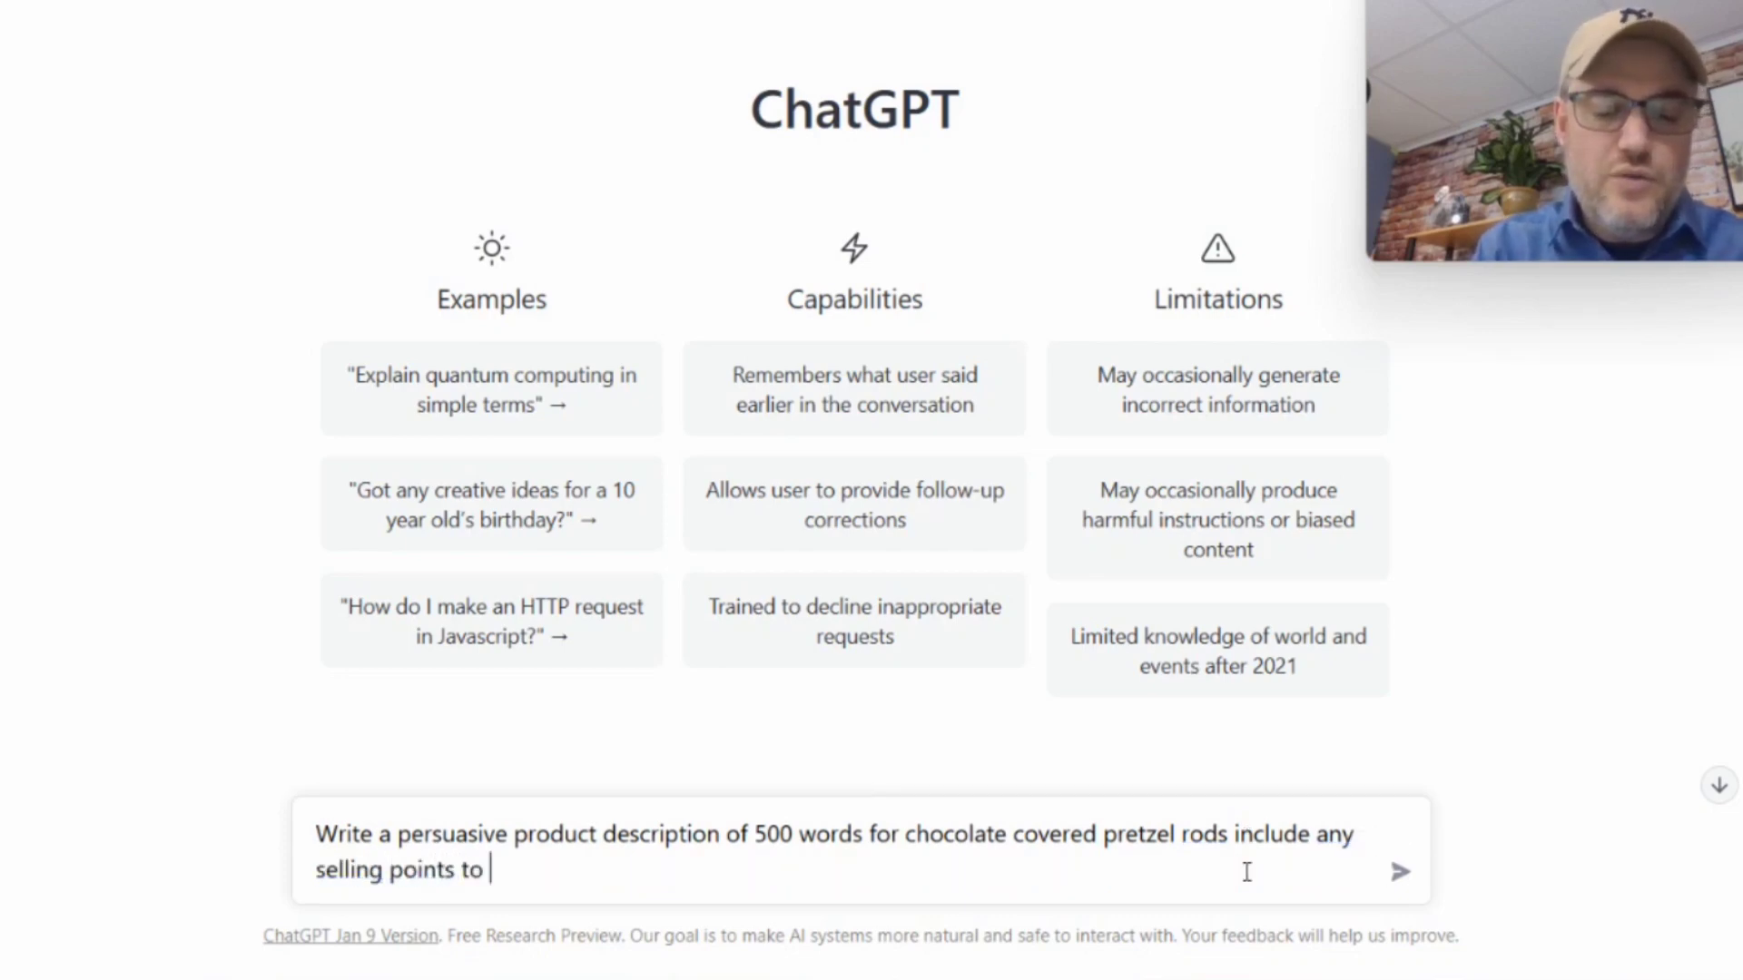
{"action": "type", "text": "pursuade a"}
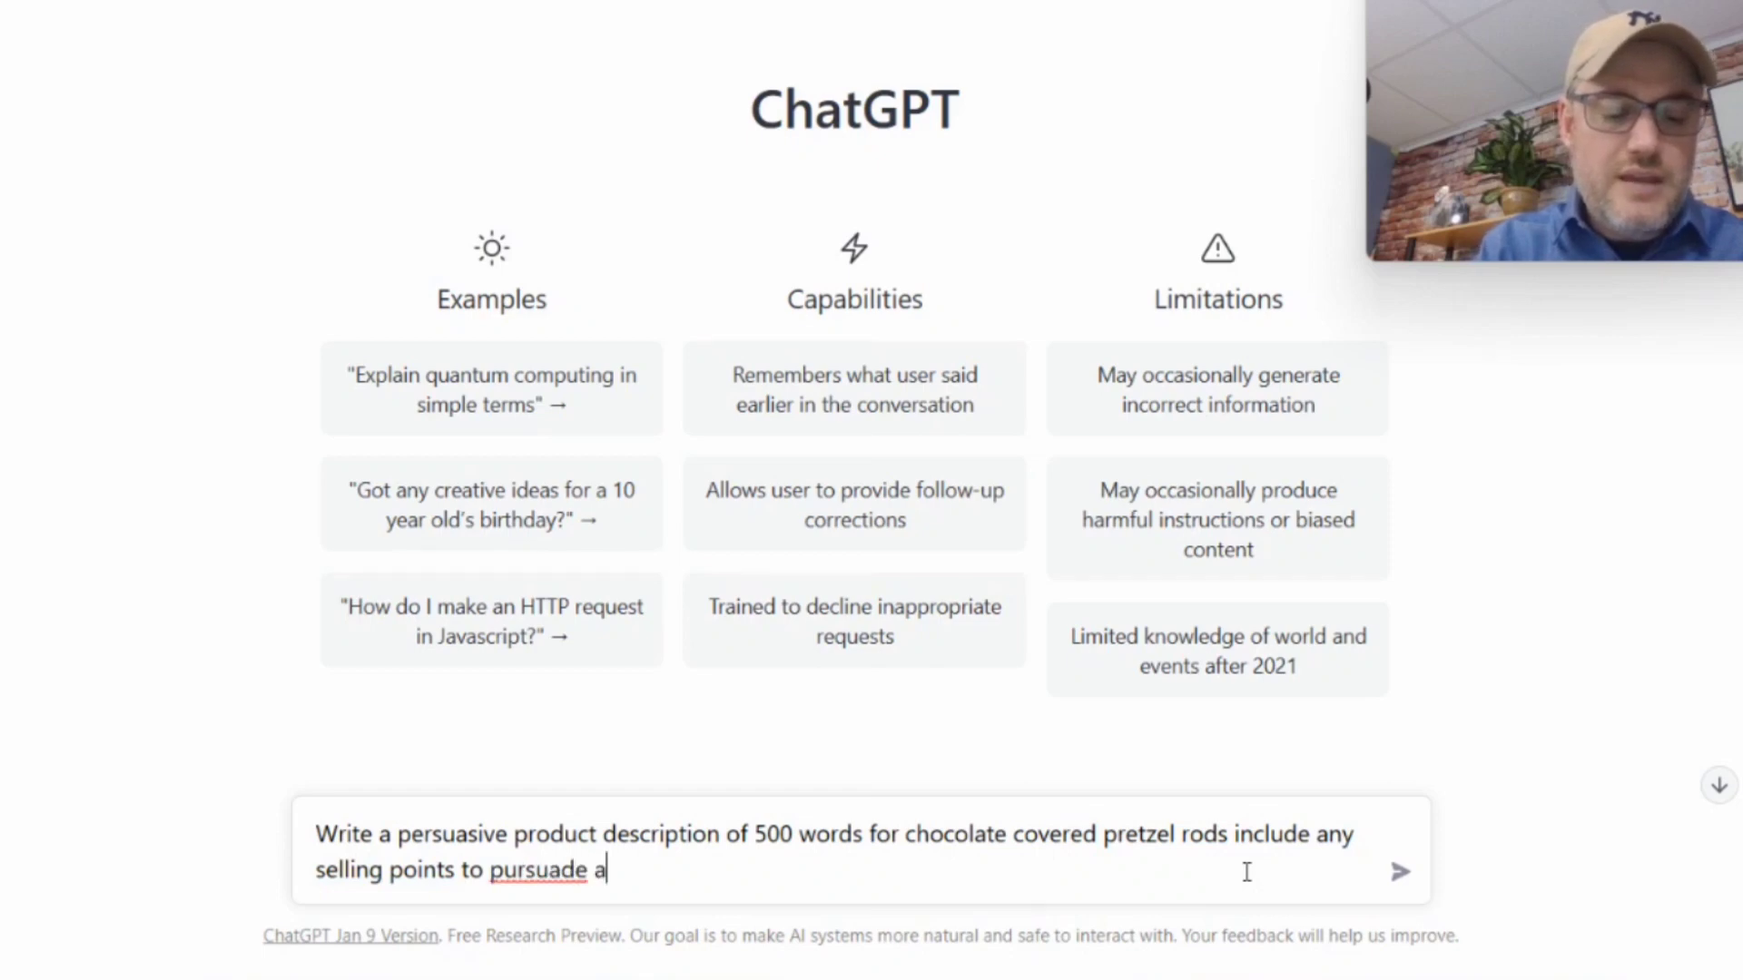
{"action": "type", "text": " customer to buy "}
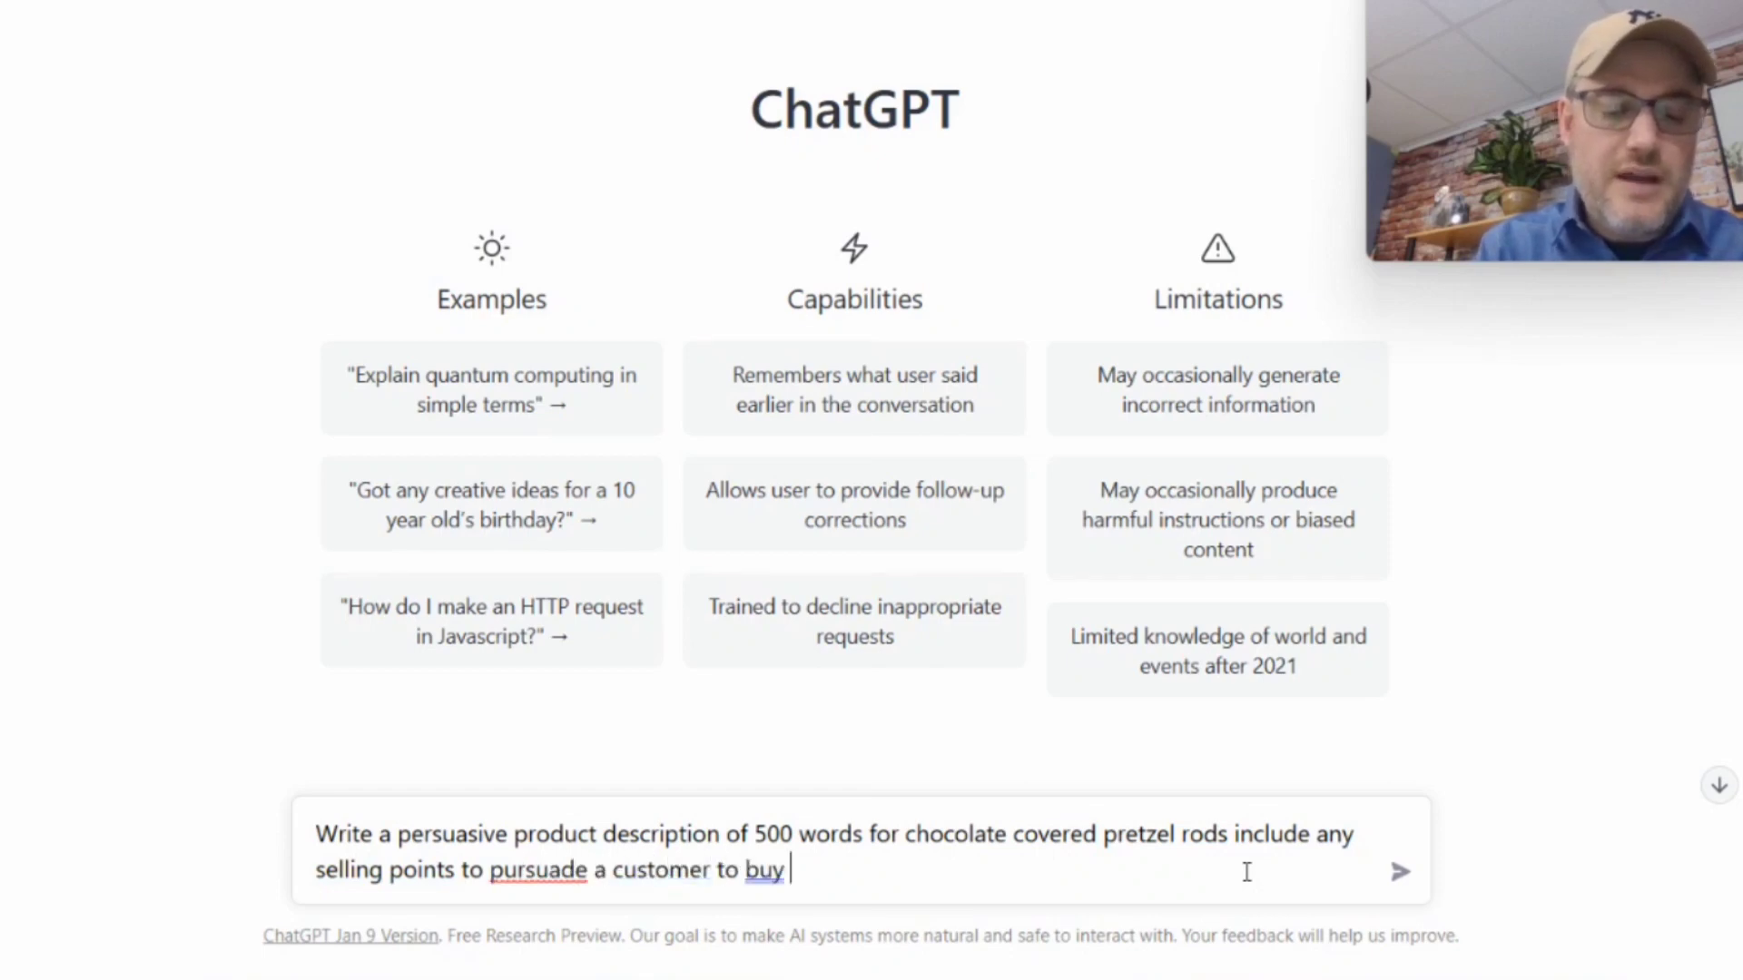
{"action": "type", "text": "from me."}
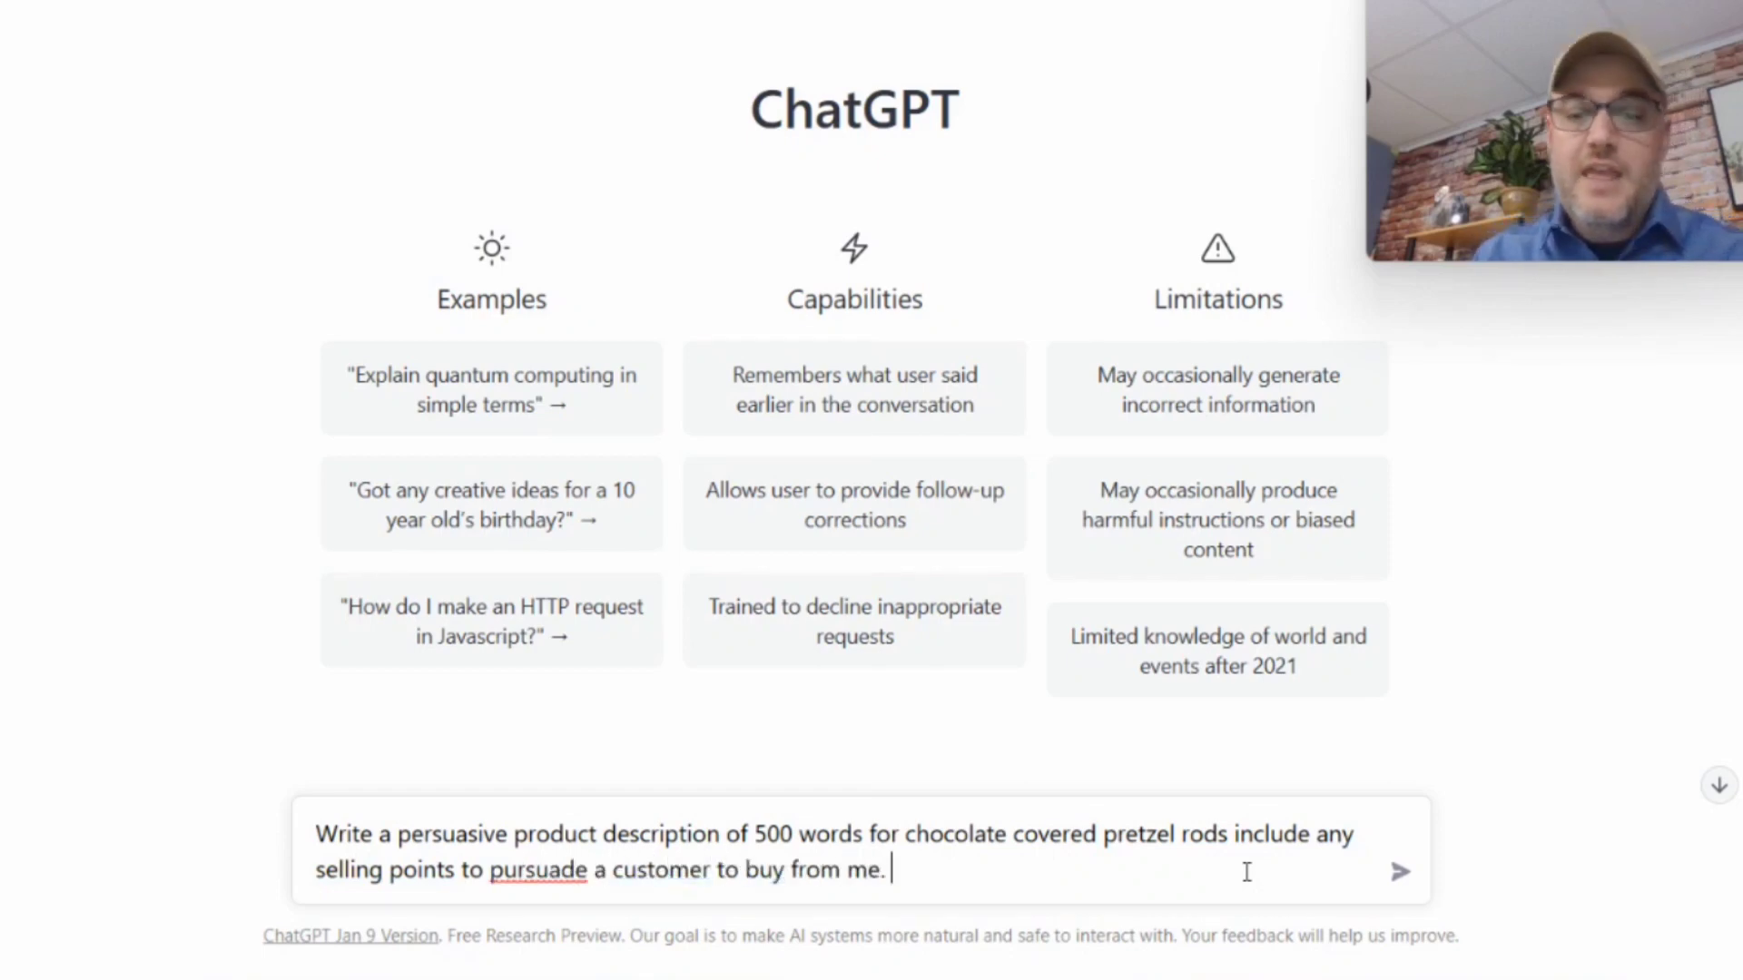
{"action": "left_click", "coordinate": [1399, 871]}
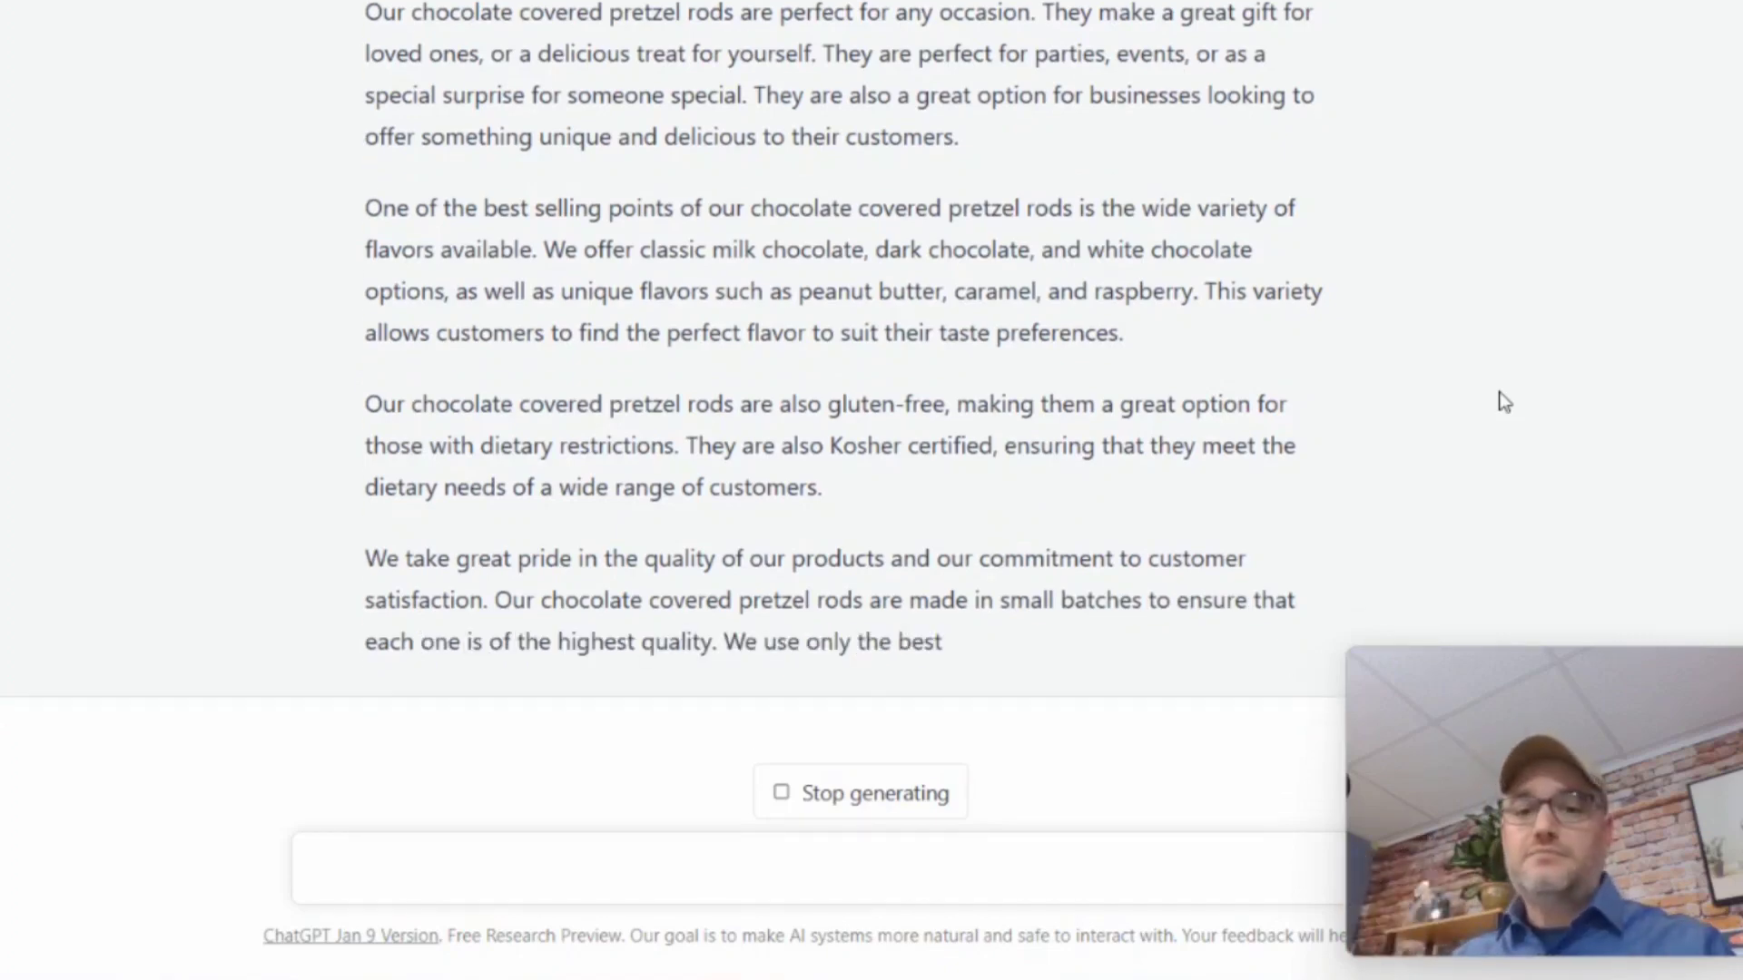
Read through the generated chocolate covered pretzel rods description from start to end, highlighting its text.
{"action": "scroll", "coordinate": [1505, 402], "scroll_direction": "up", "scroll_amount": 3}
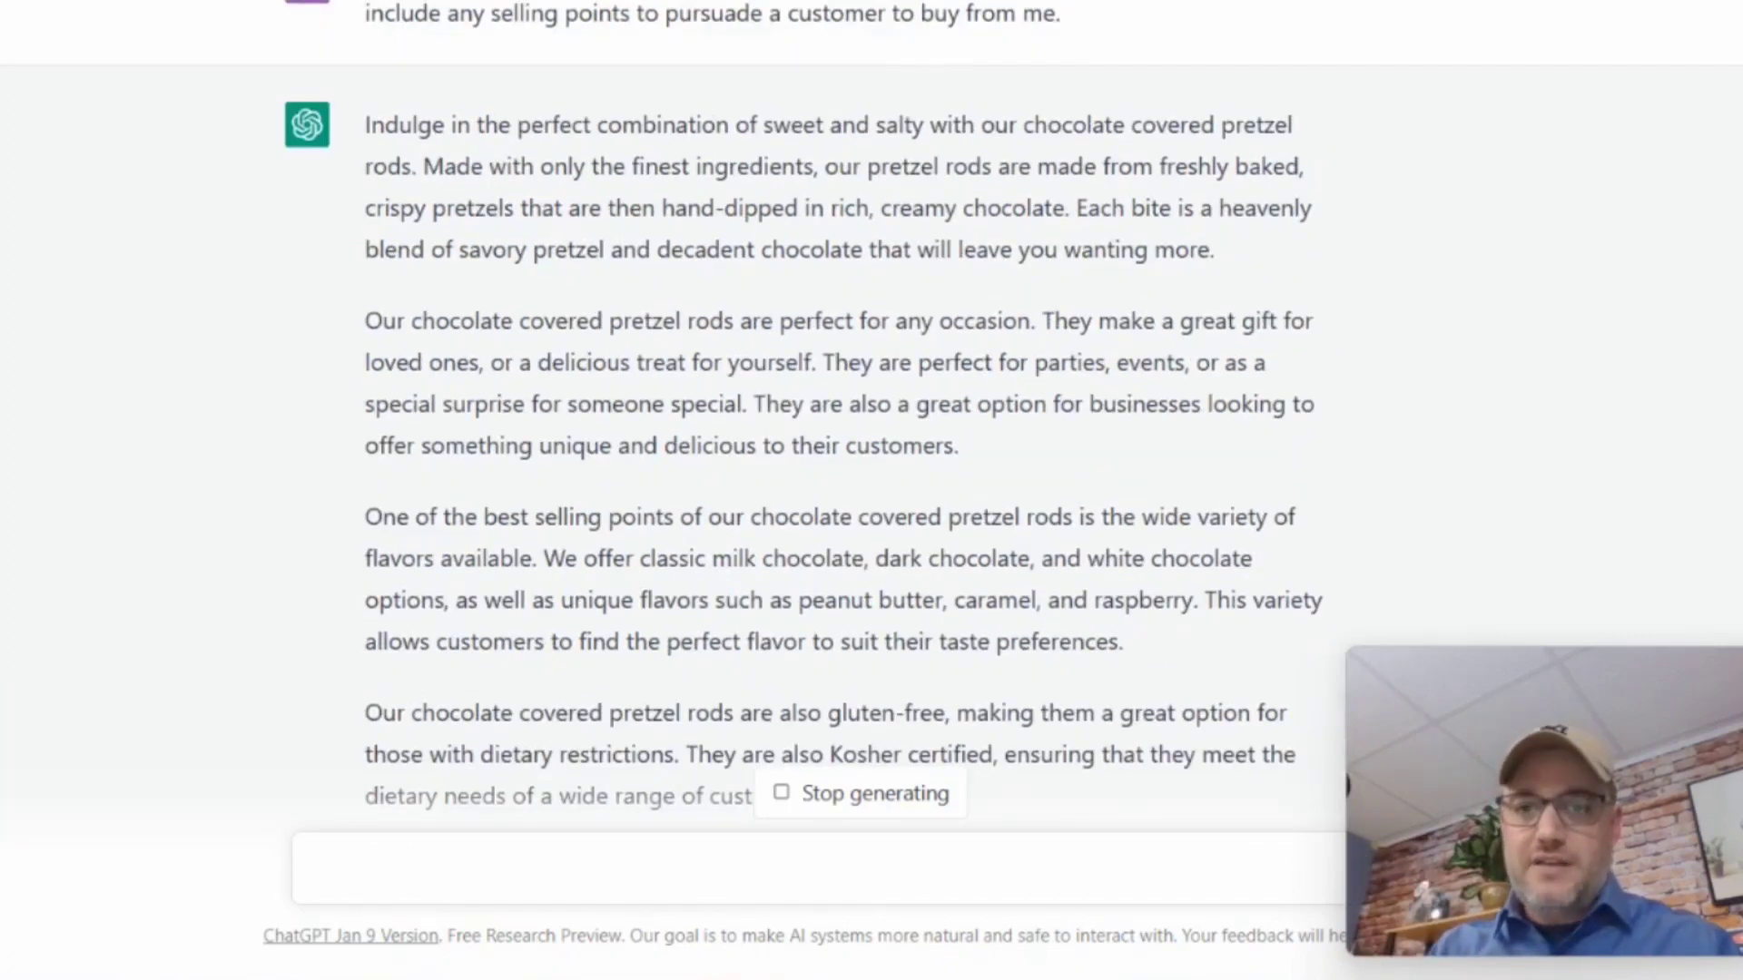
{"action": "left_click_drag", "start_coordinate": [817, 11], "coordinate": [1081, 116]}
{"action": "left_click", "coordinate": [1474, 285]}
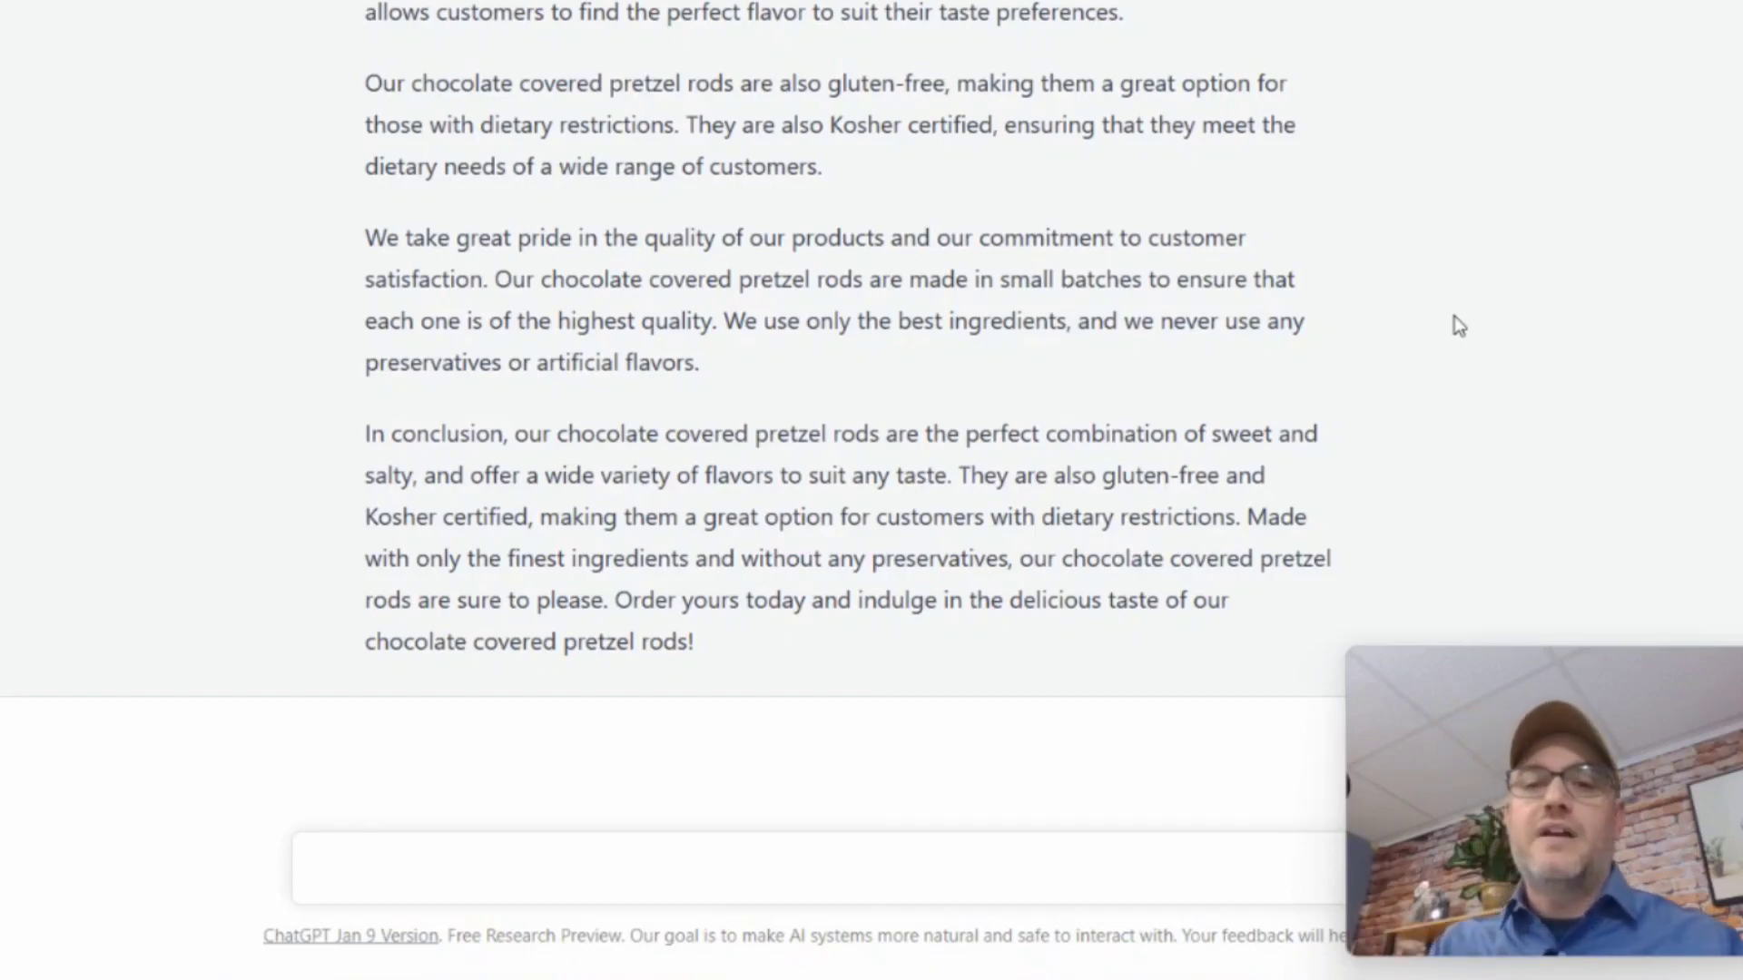
{"action": "scroll", "coordinate": [1434, 308], "scroll_direction": "up", "scroll_amount": 7}
{"action": "left_click_drag", "start_coordinate": [367, 125], "coordinate": [888, 644]}
{"action": "scroll", "coordinate": [726, 477], "scroll_direction": "down", "scroll_amount": 7}
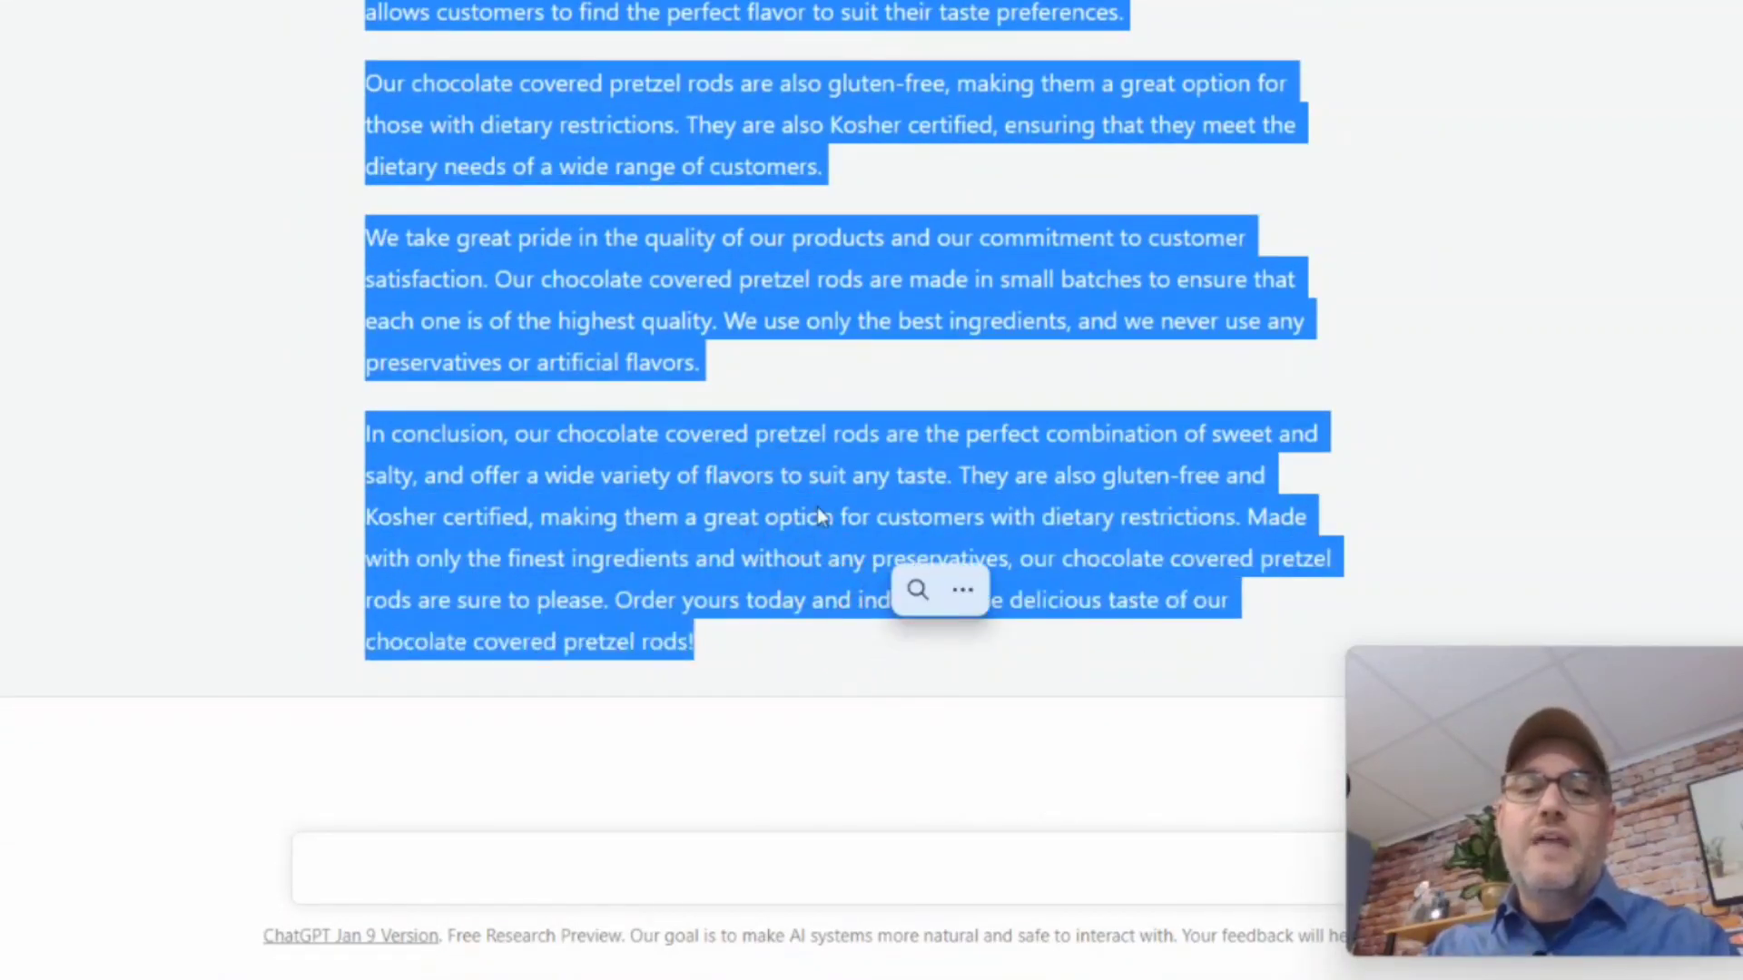
{"action": "right_click", "coordinate": [768, 497]}
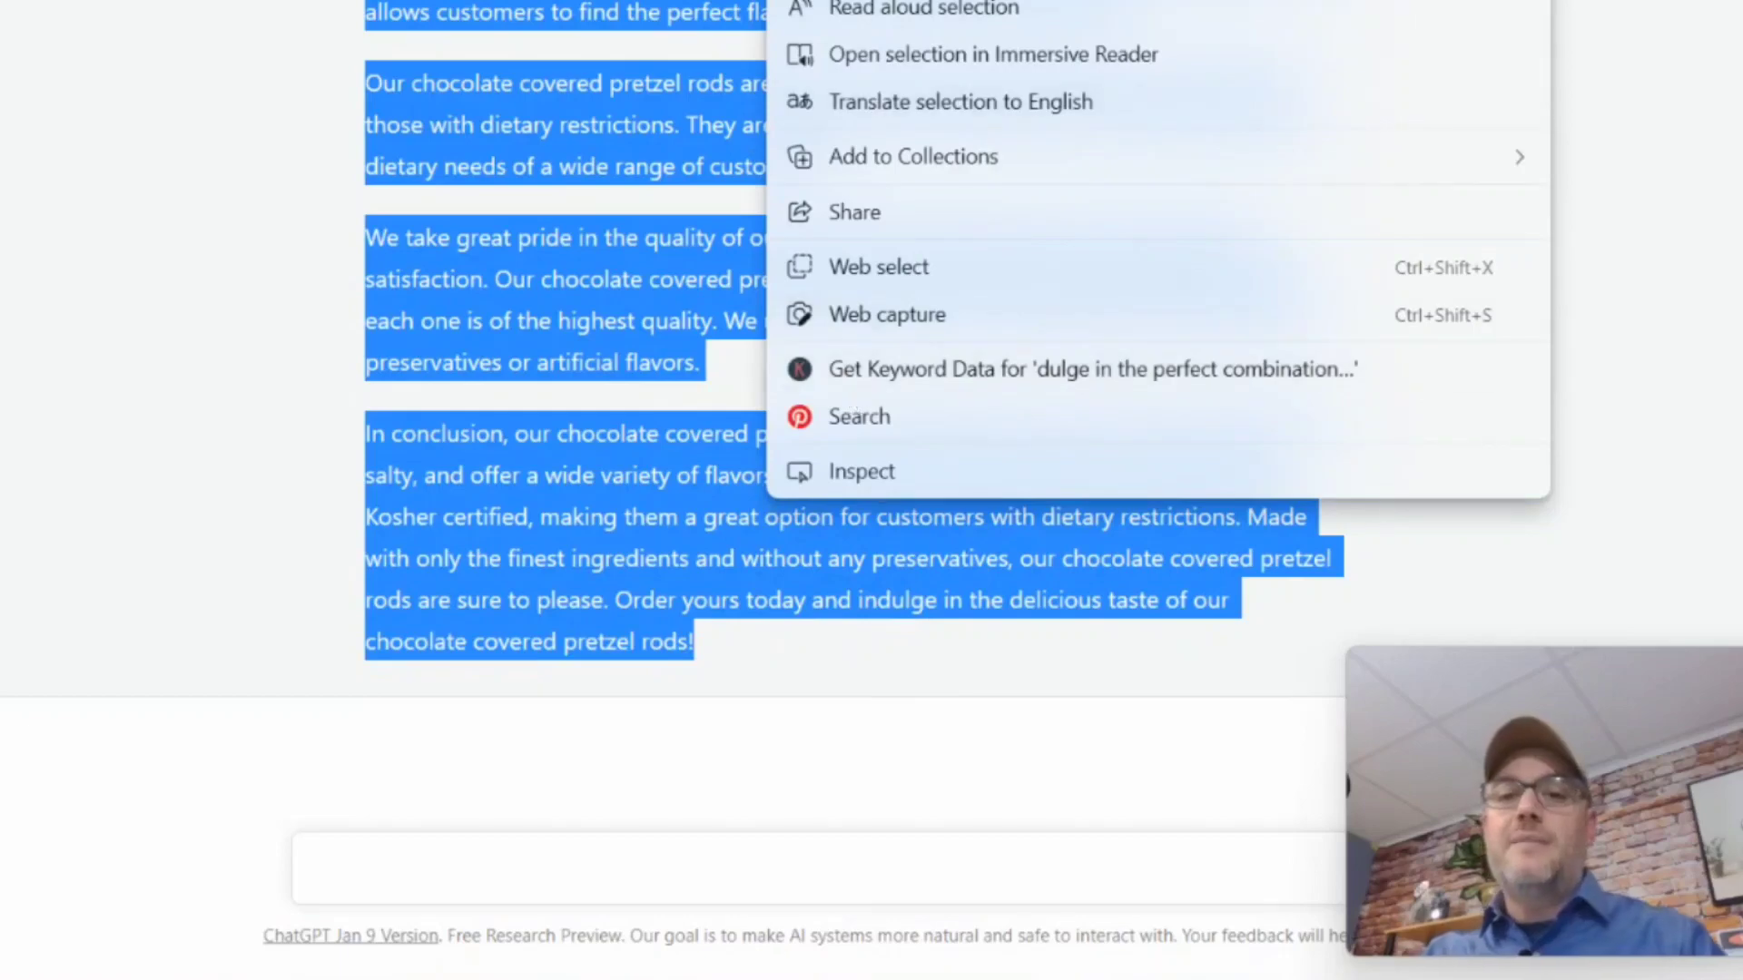
{"action": "left_click", "coordinate": [152, 376]}
{"action": "left_click", "coordinate": [226, 334]}
{"action": "scroll", "coordinate": [236, 340], "scroll_direction": "up", "scroll_amount": 6}
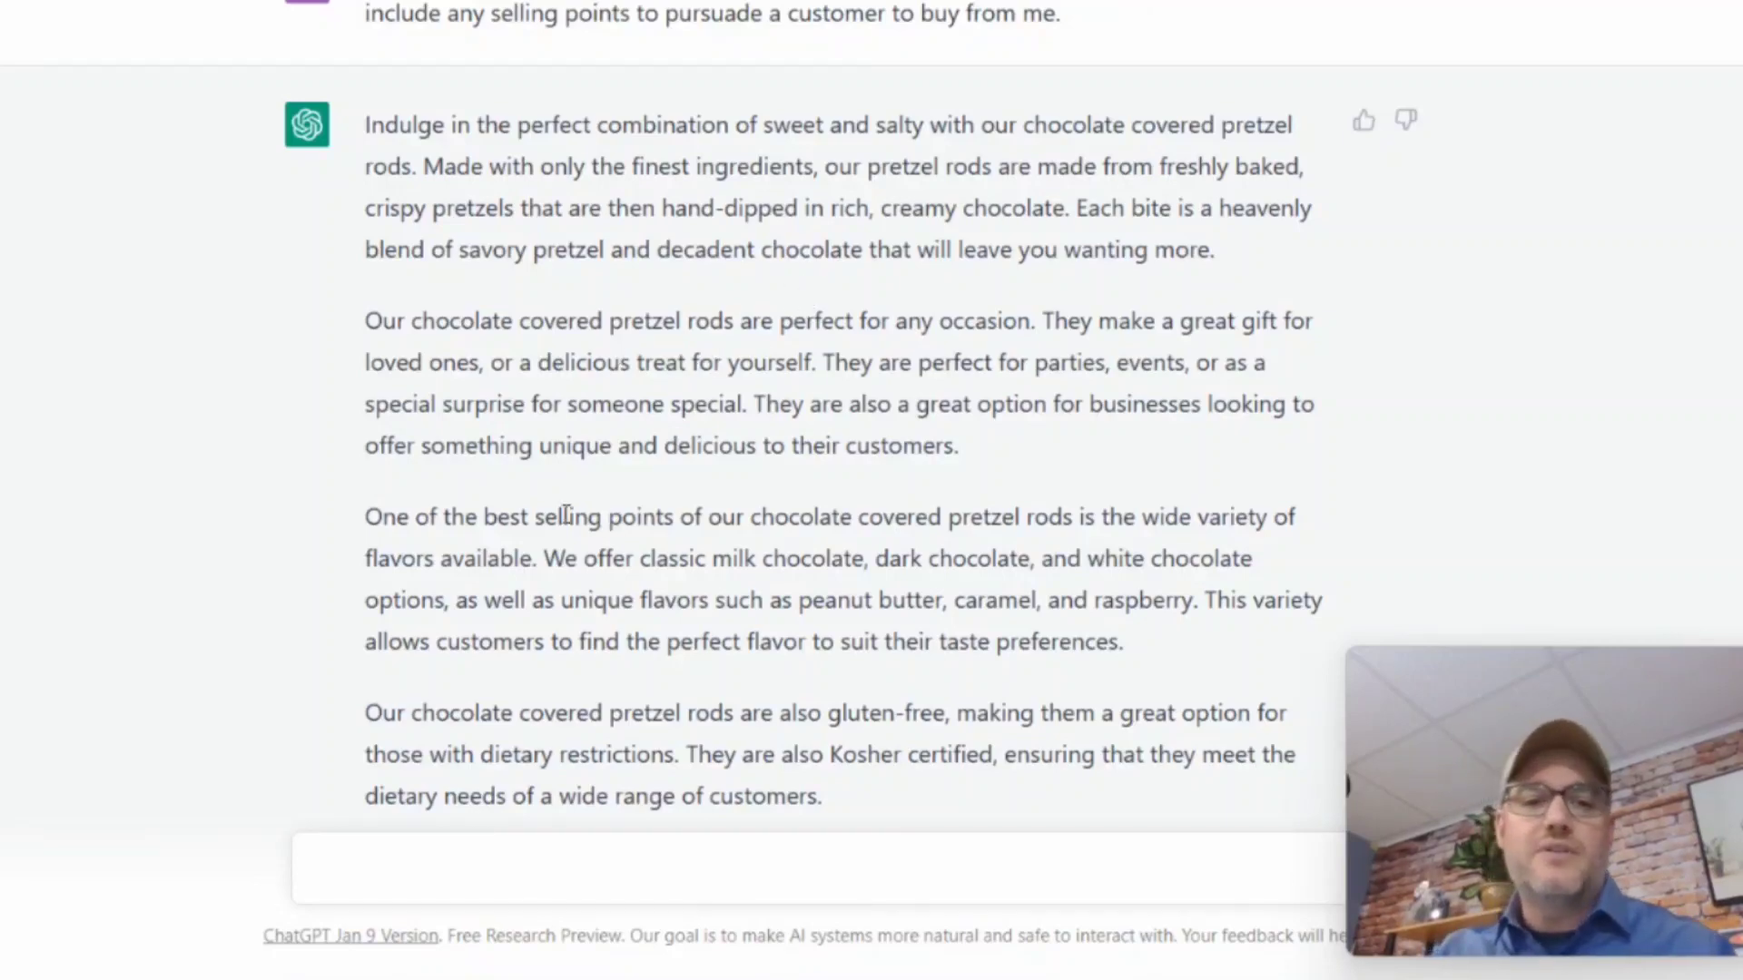
{"action": "scroll", "coordinate": [566, 514], "scroll_direction": "down", "scroll_amount": 5}
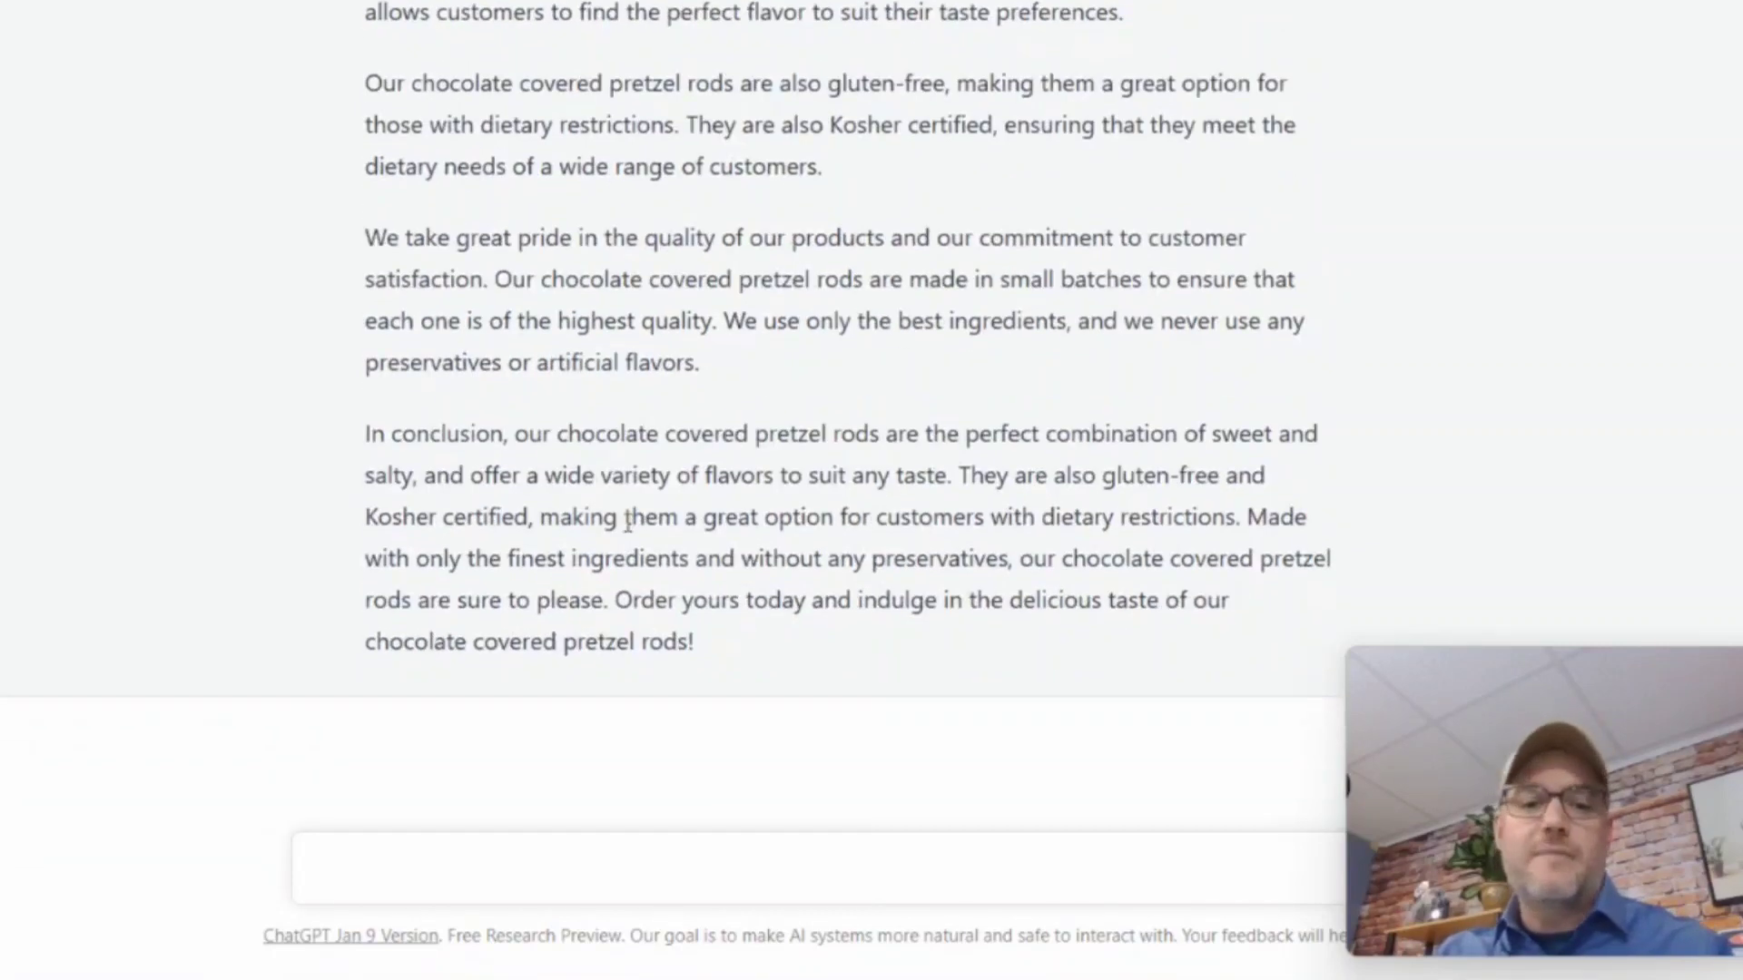
{"action": "scroll", "coordinate": [616, 486], "scroll_direction": "up", "scroll_amount": 7}
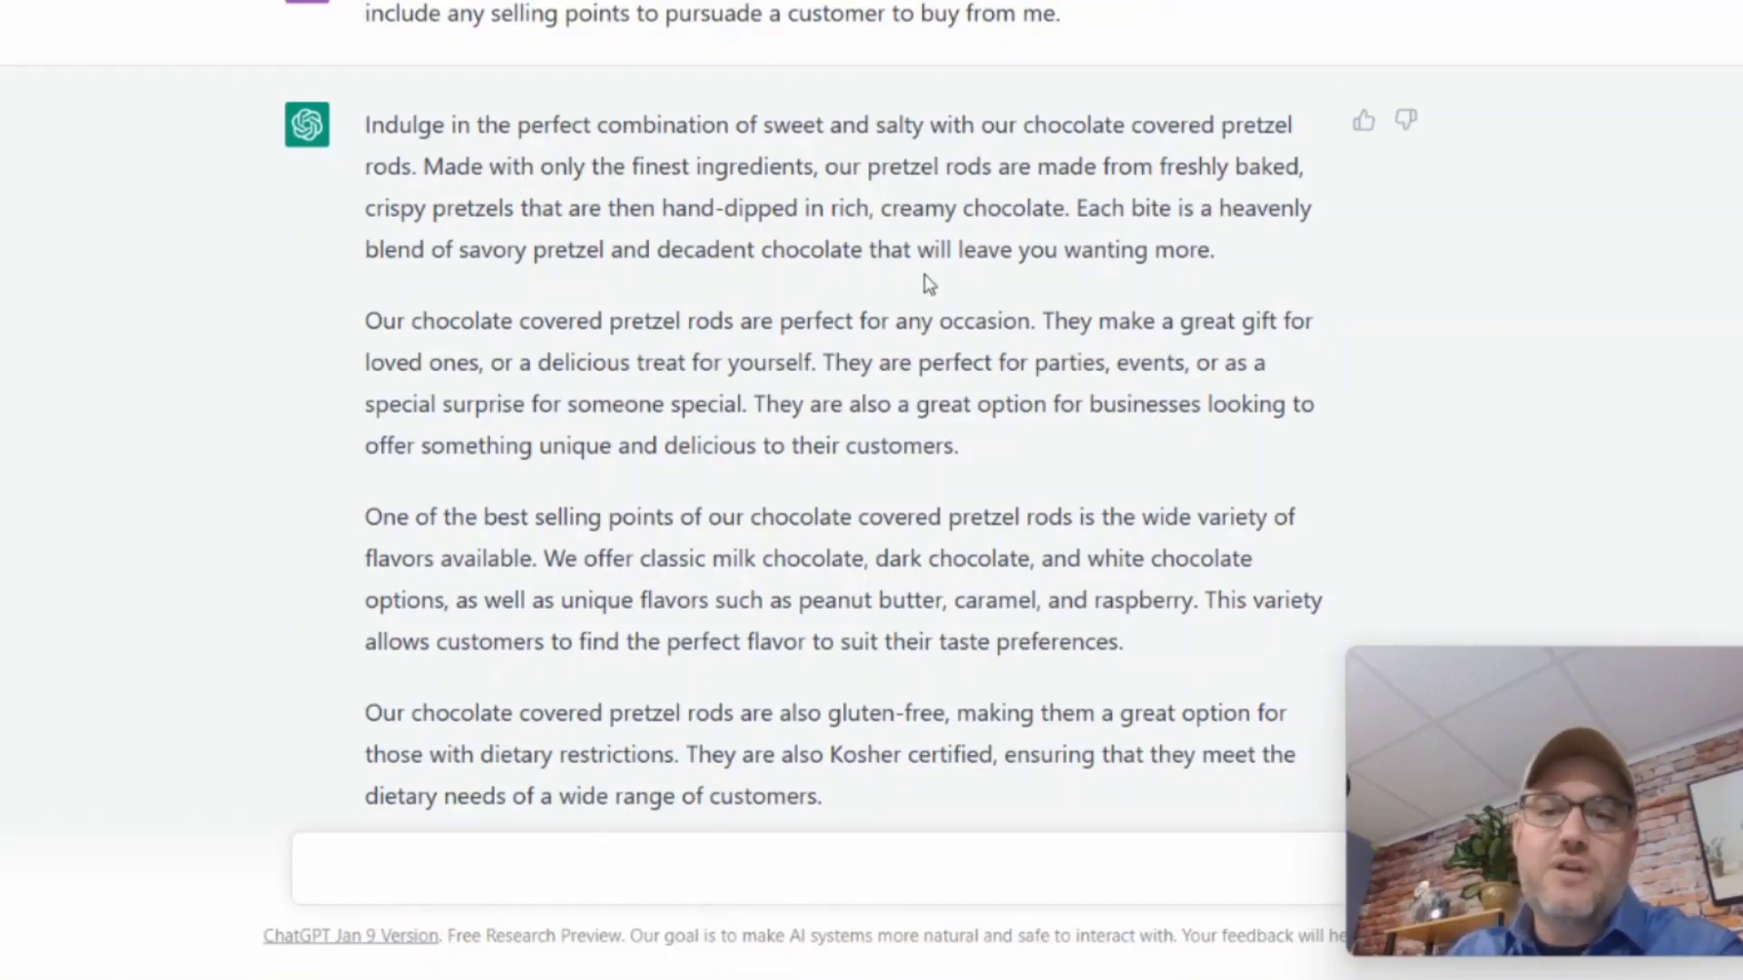
{"action": "scroll", "coordinate": [926, 287], "scroll_direction": "down", "scroll_amount": 2}
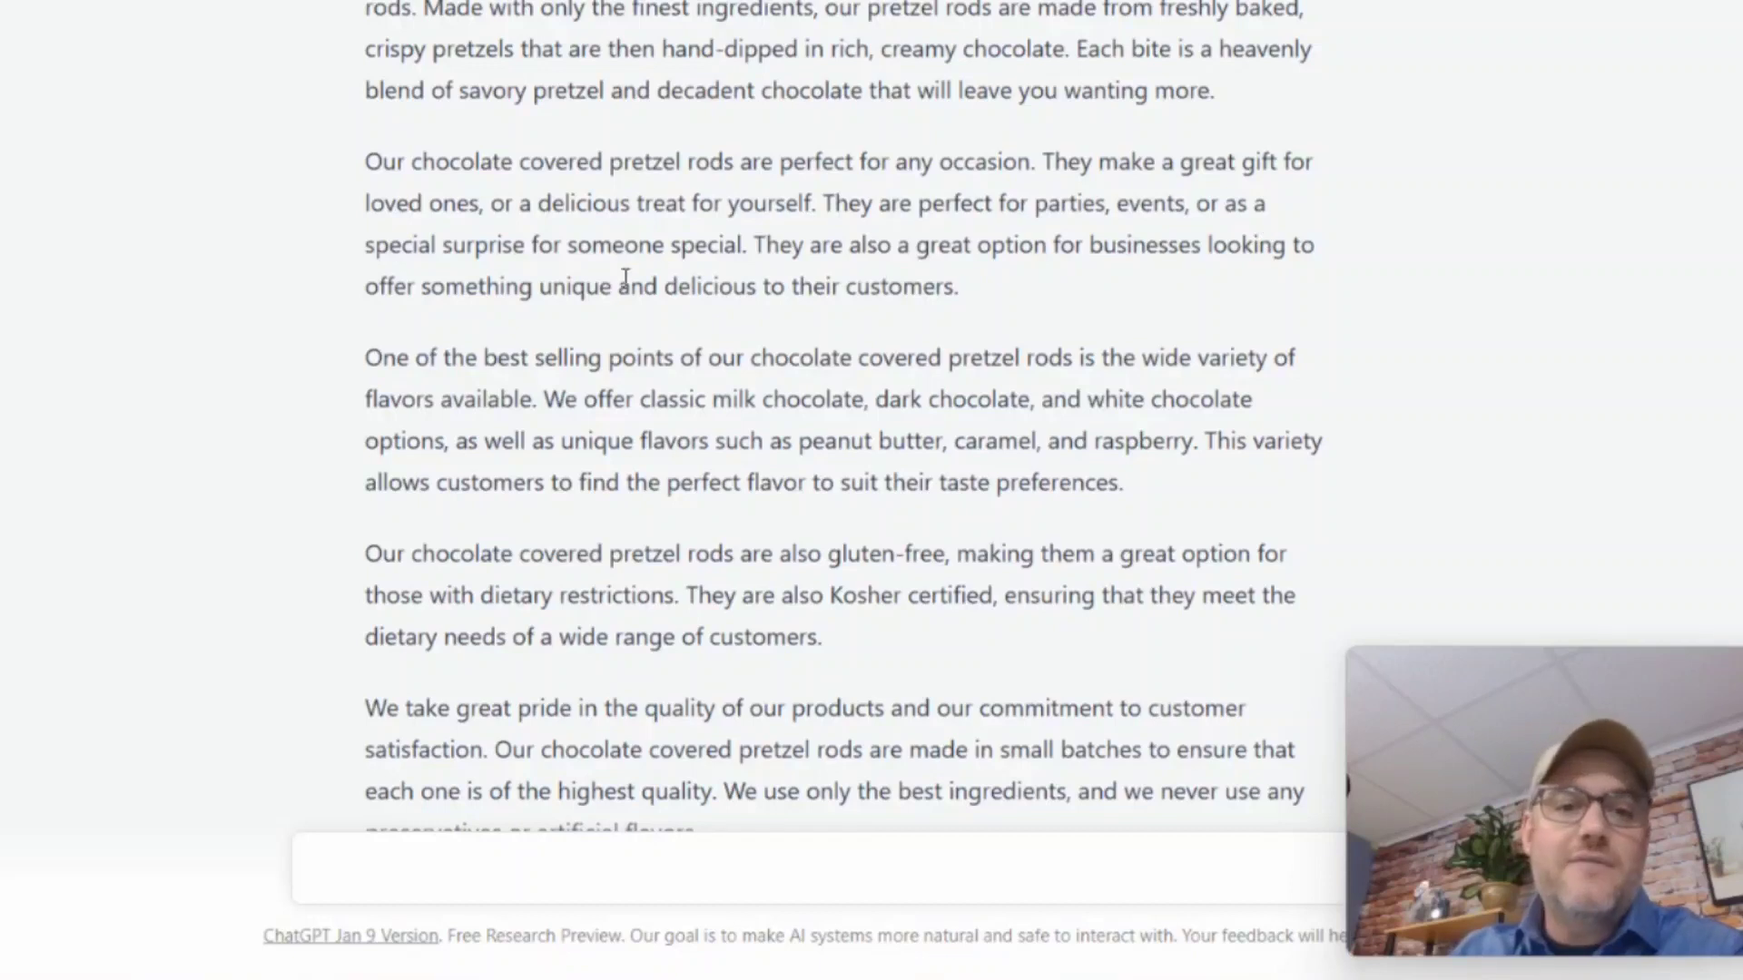
{"action": "scroll", "coordinate": [654, 342], "scroll_direction": "down", "scroll_amount": 2}
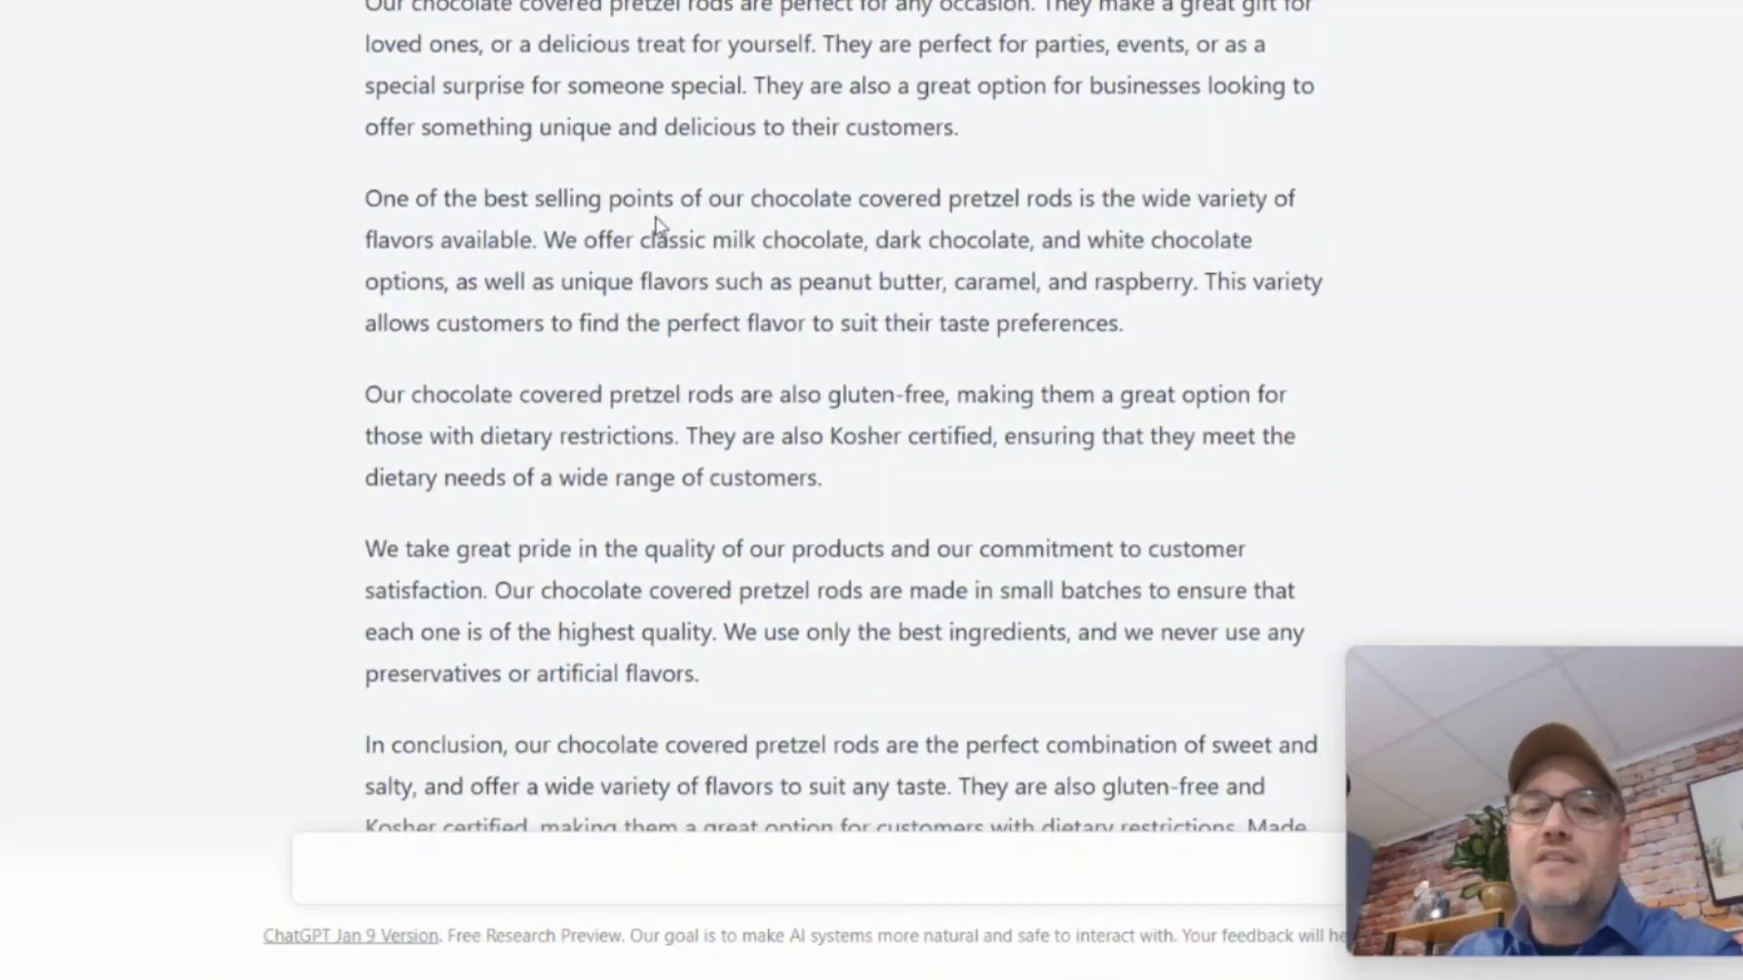
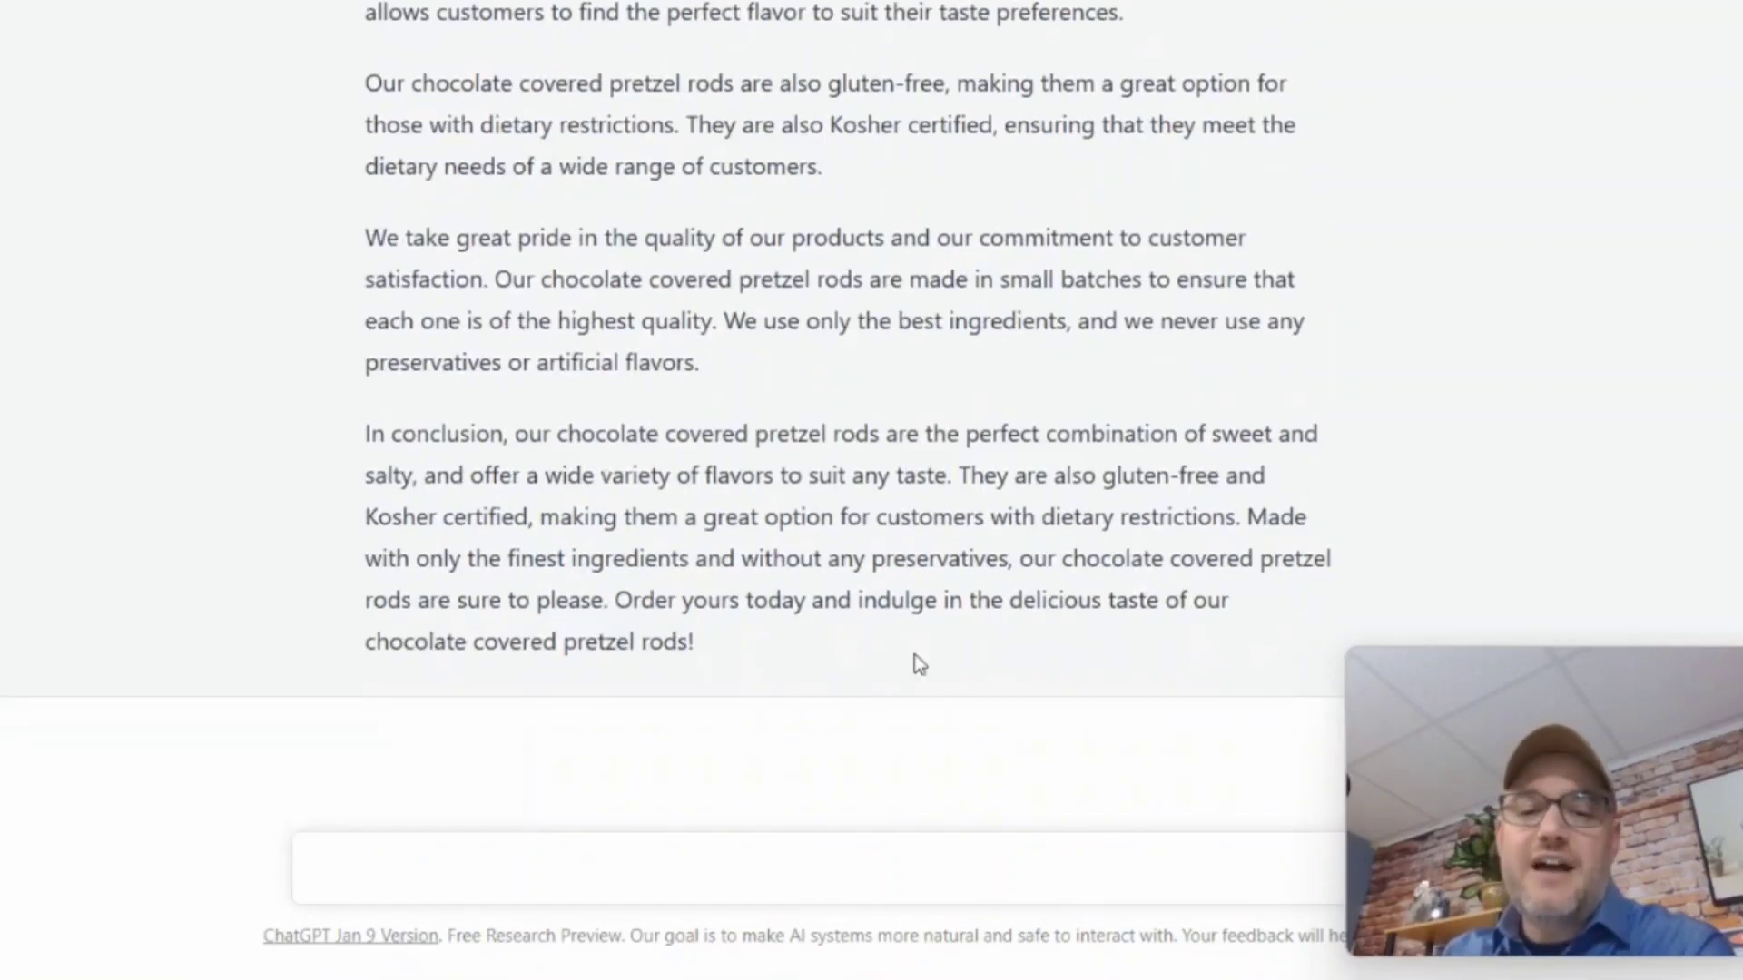
Submit the prompt "create 15 keyword sets for chocolate pretzels for my ecommerce business", correcting the spelling of "ecommerce".
{"action": "left_click", "coordinate": [896, 871]}
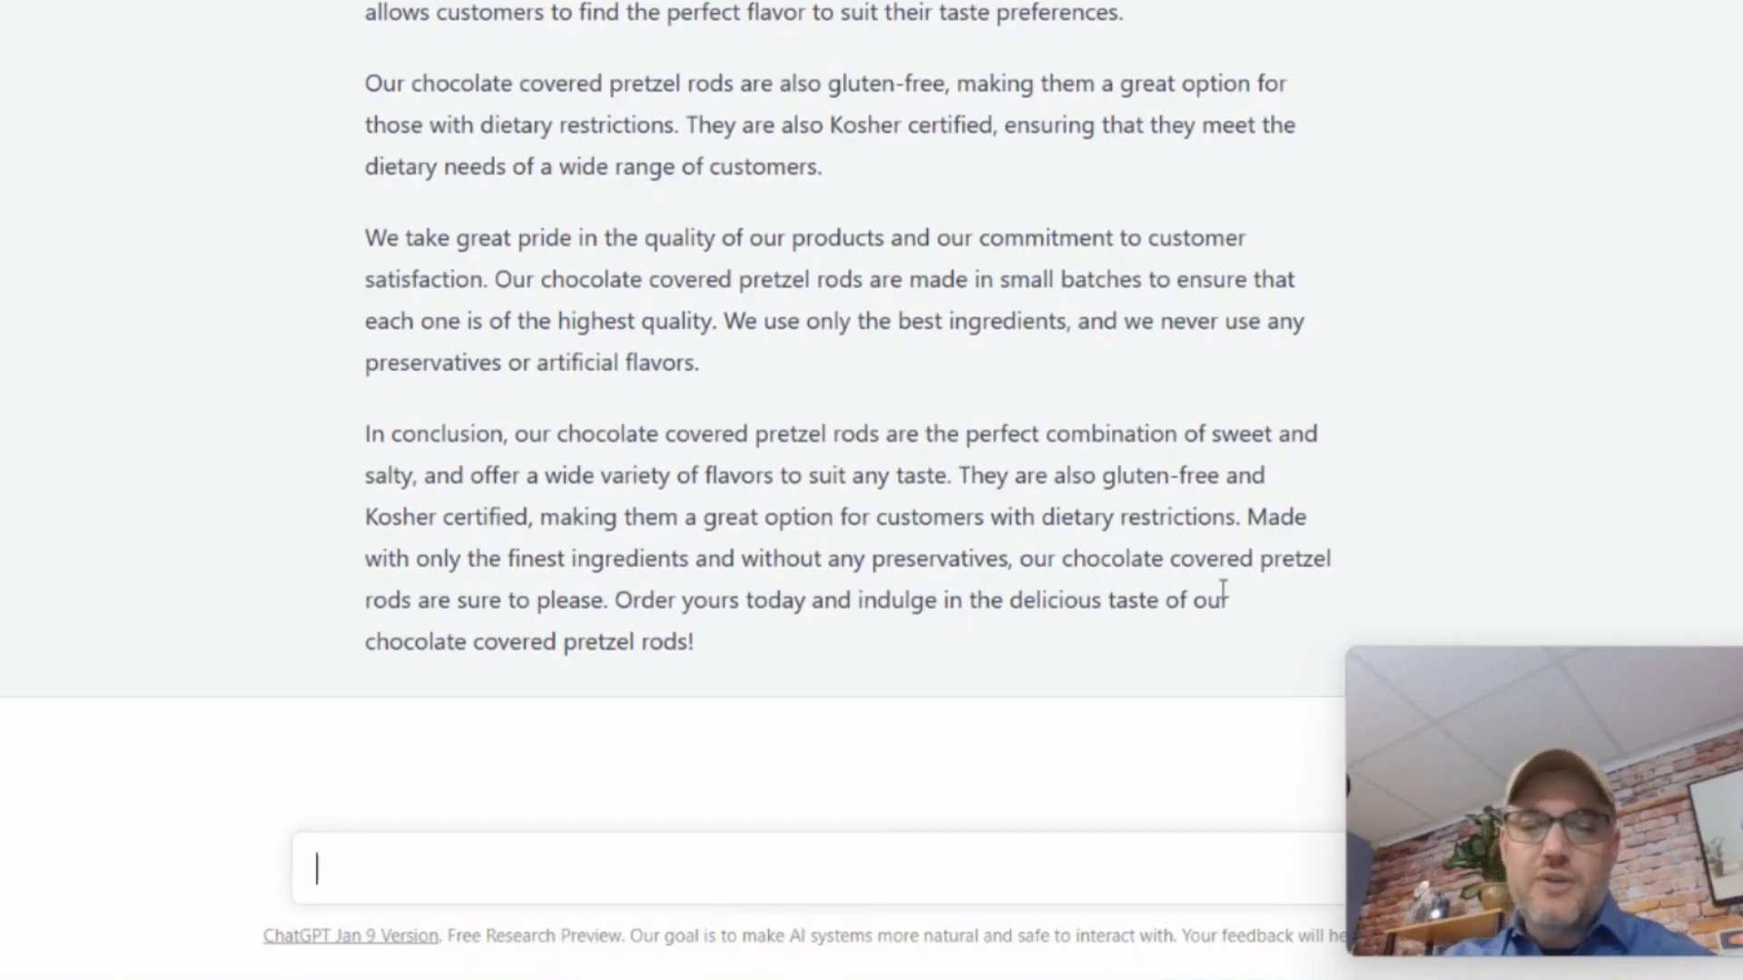
{"action": "left_click", "coordinate": [1078, 852]}
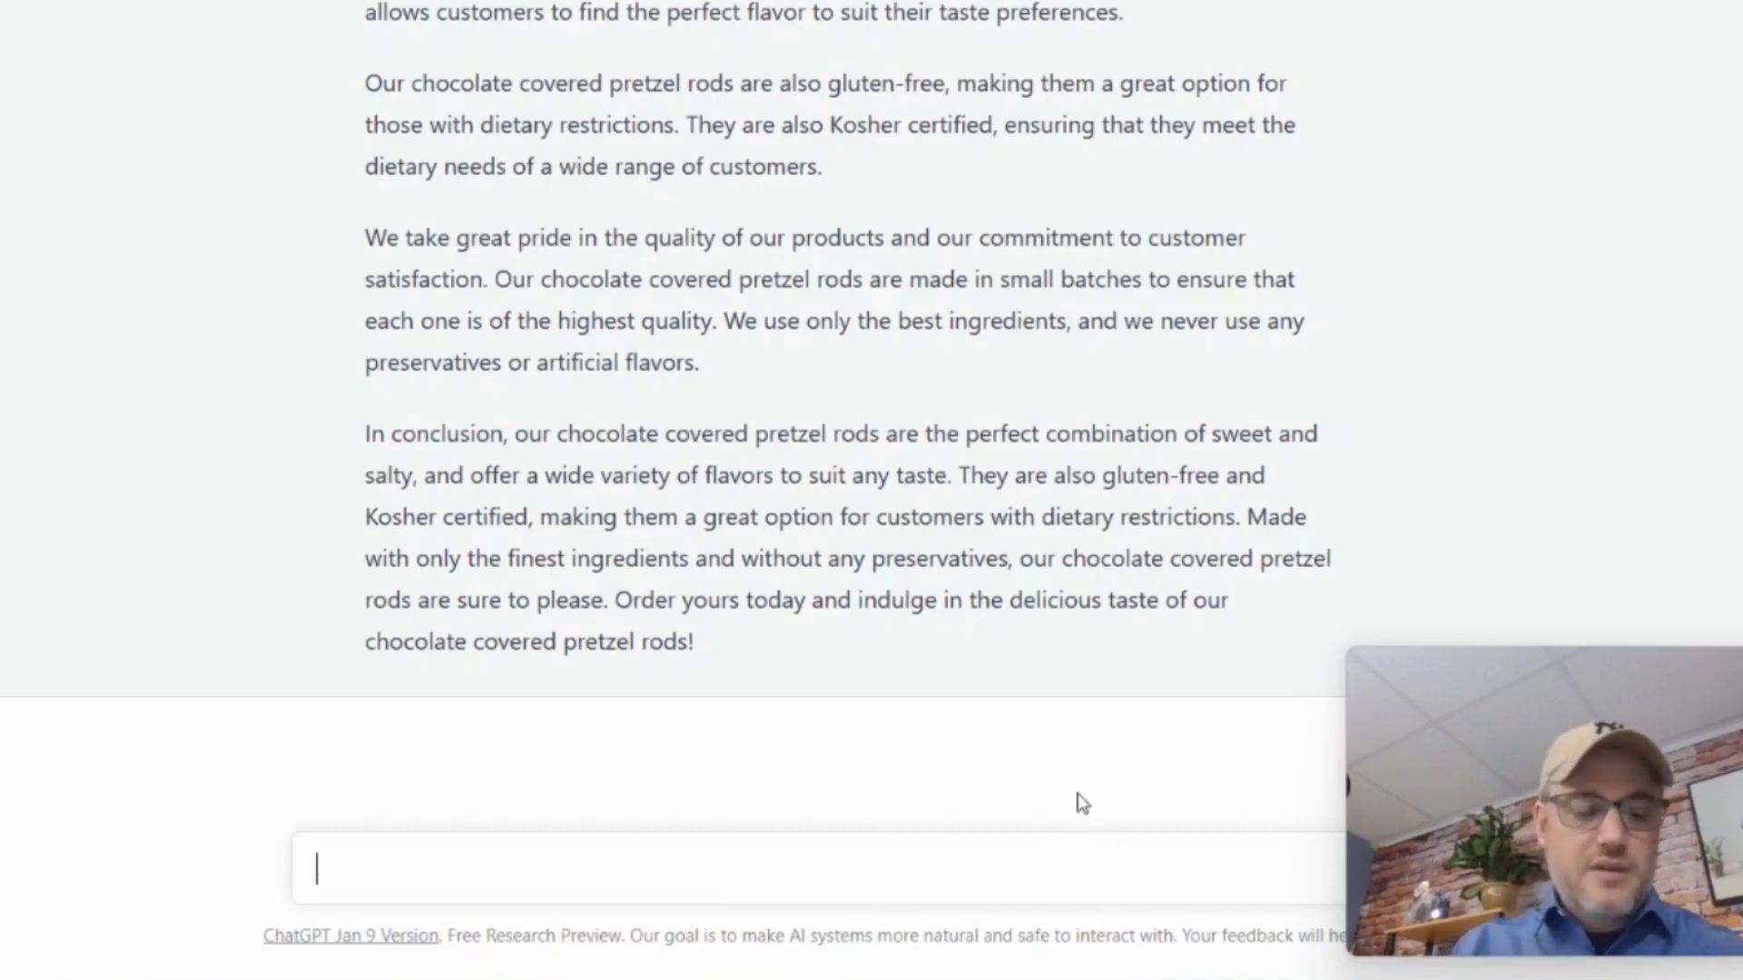
{"action": "type", "text": "create 15 "}
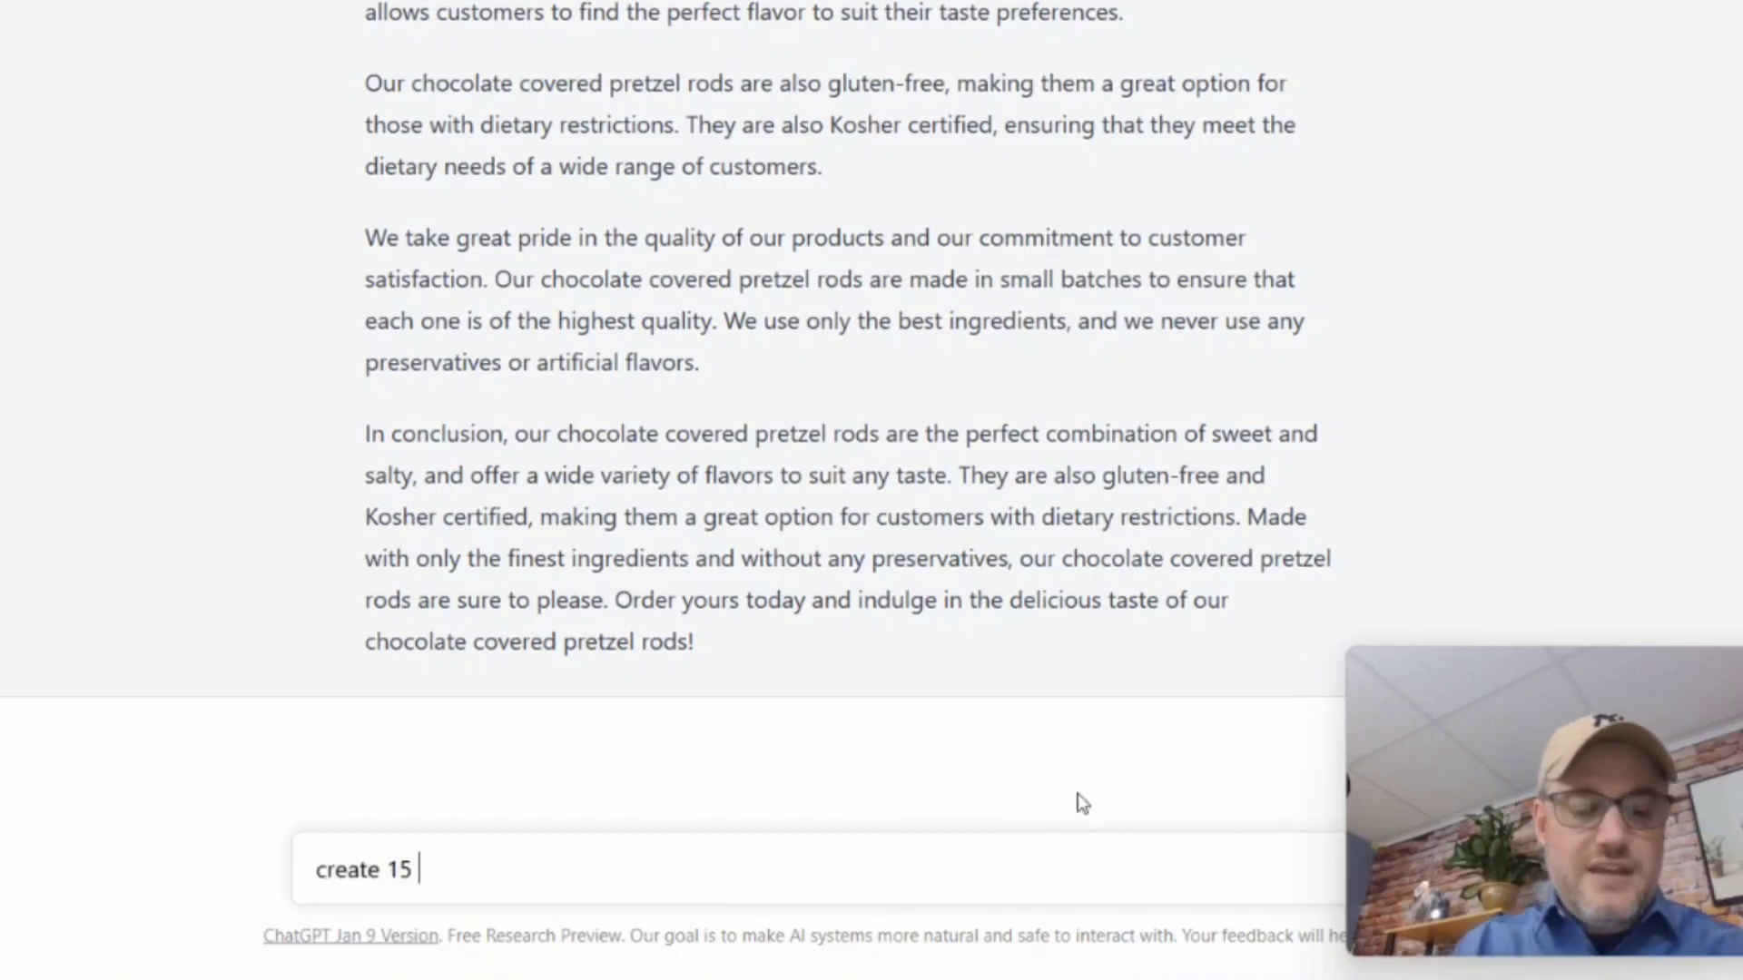
{"action": "type", "text": "keywo"}
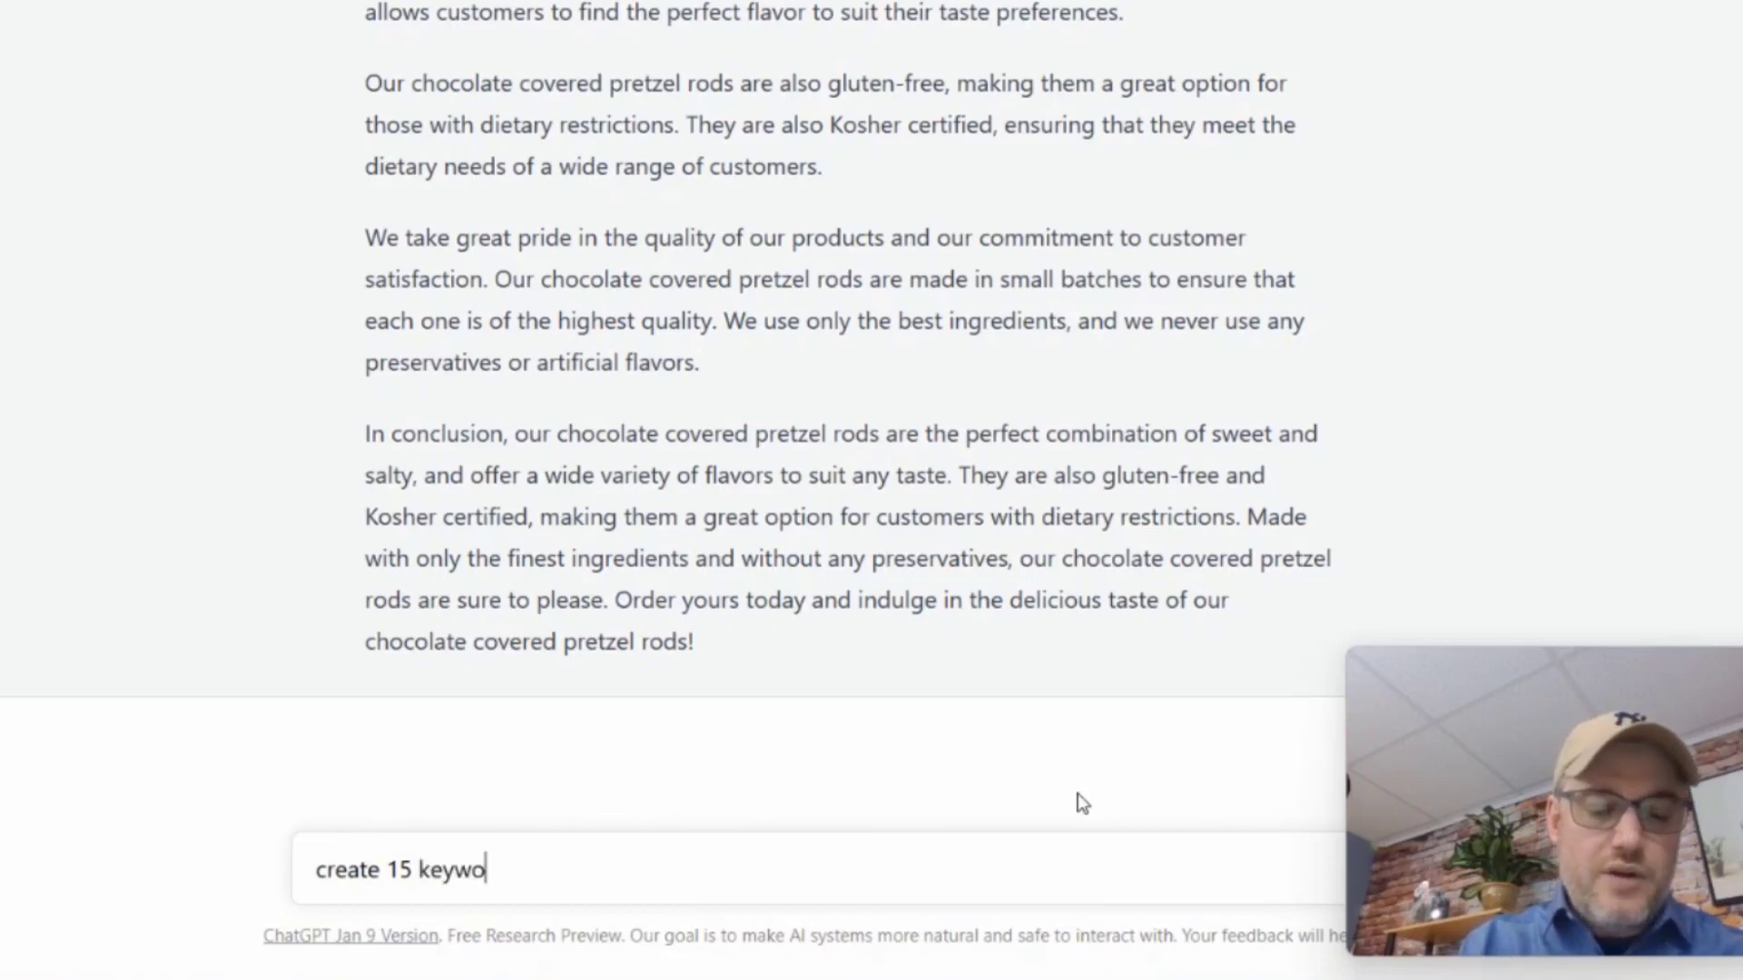
{"action": "type", "text": "rd sets for c"}
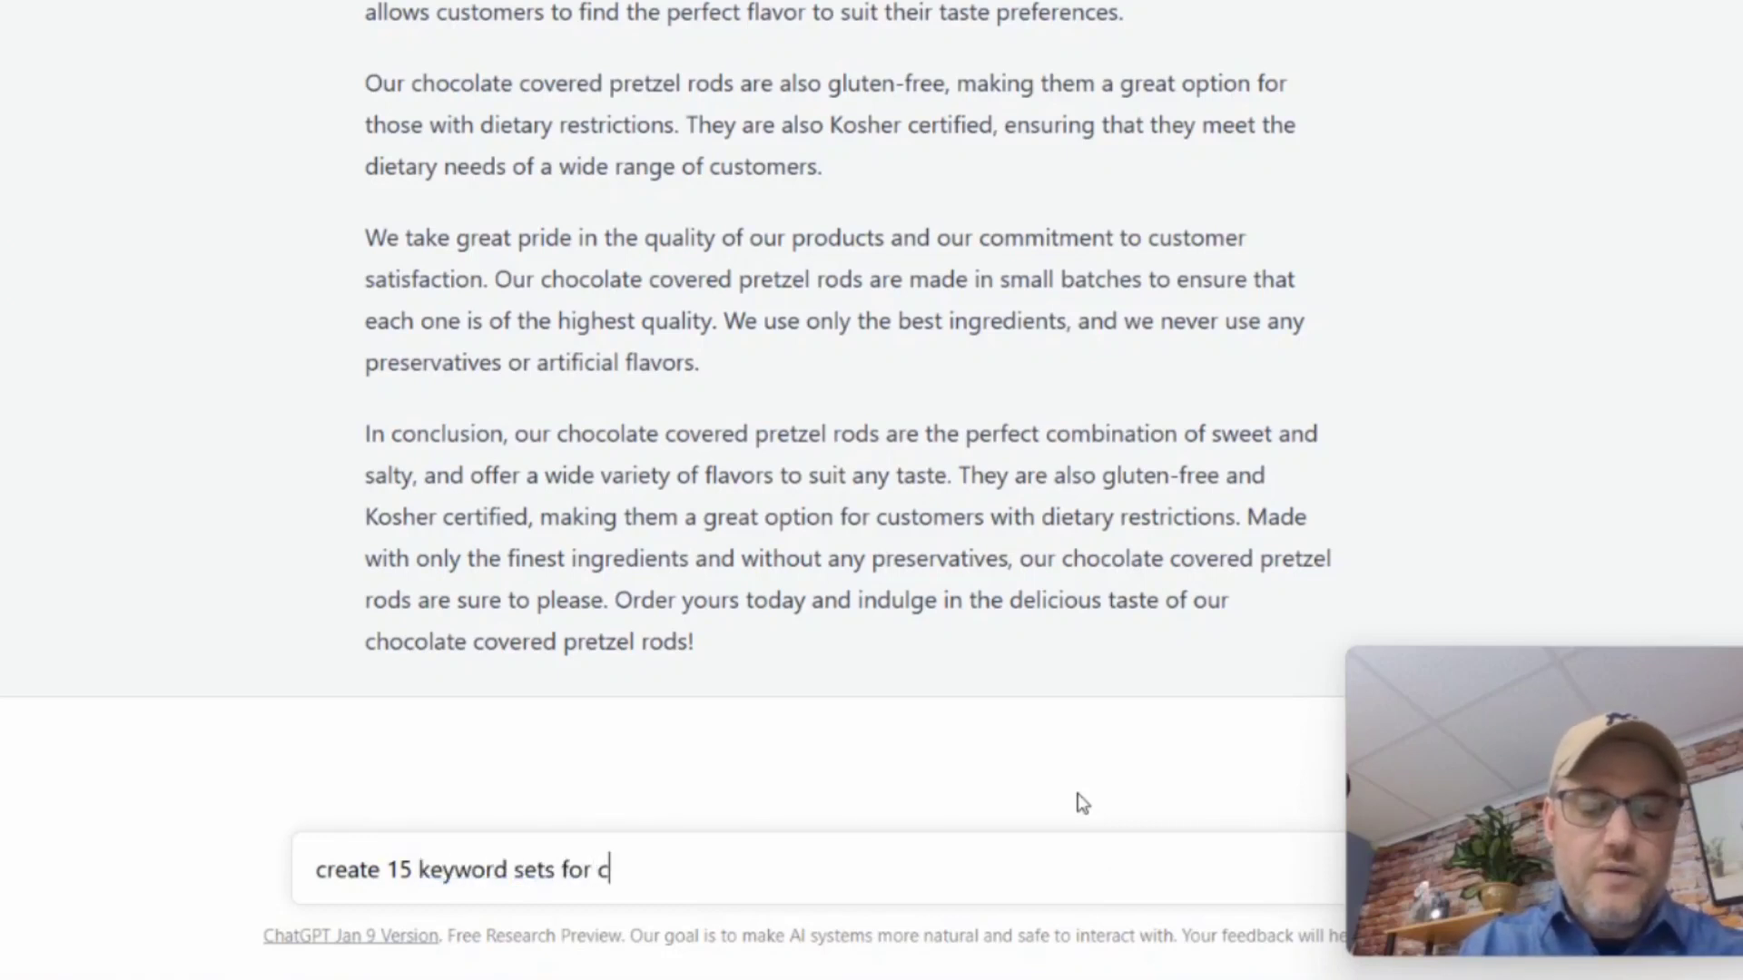
{"action": "type", "text": "hocolate pretze"}
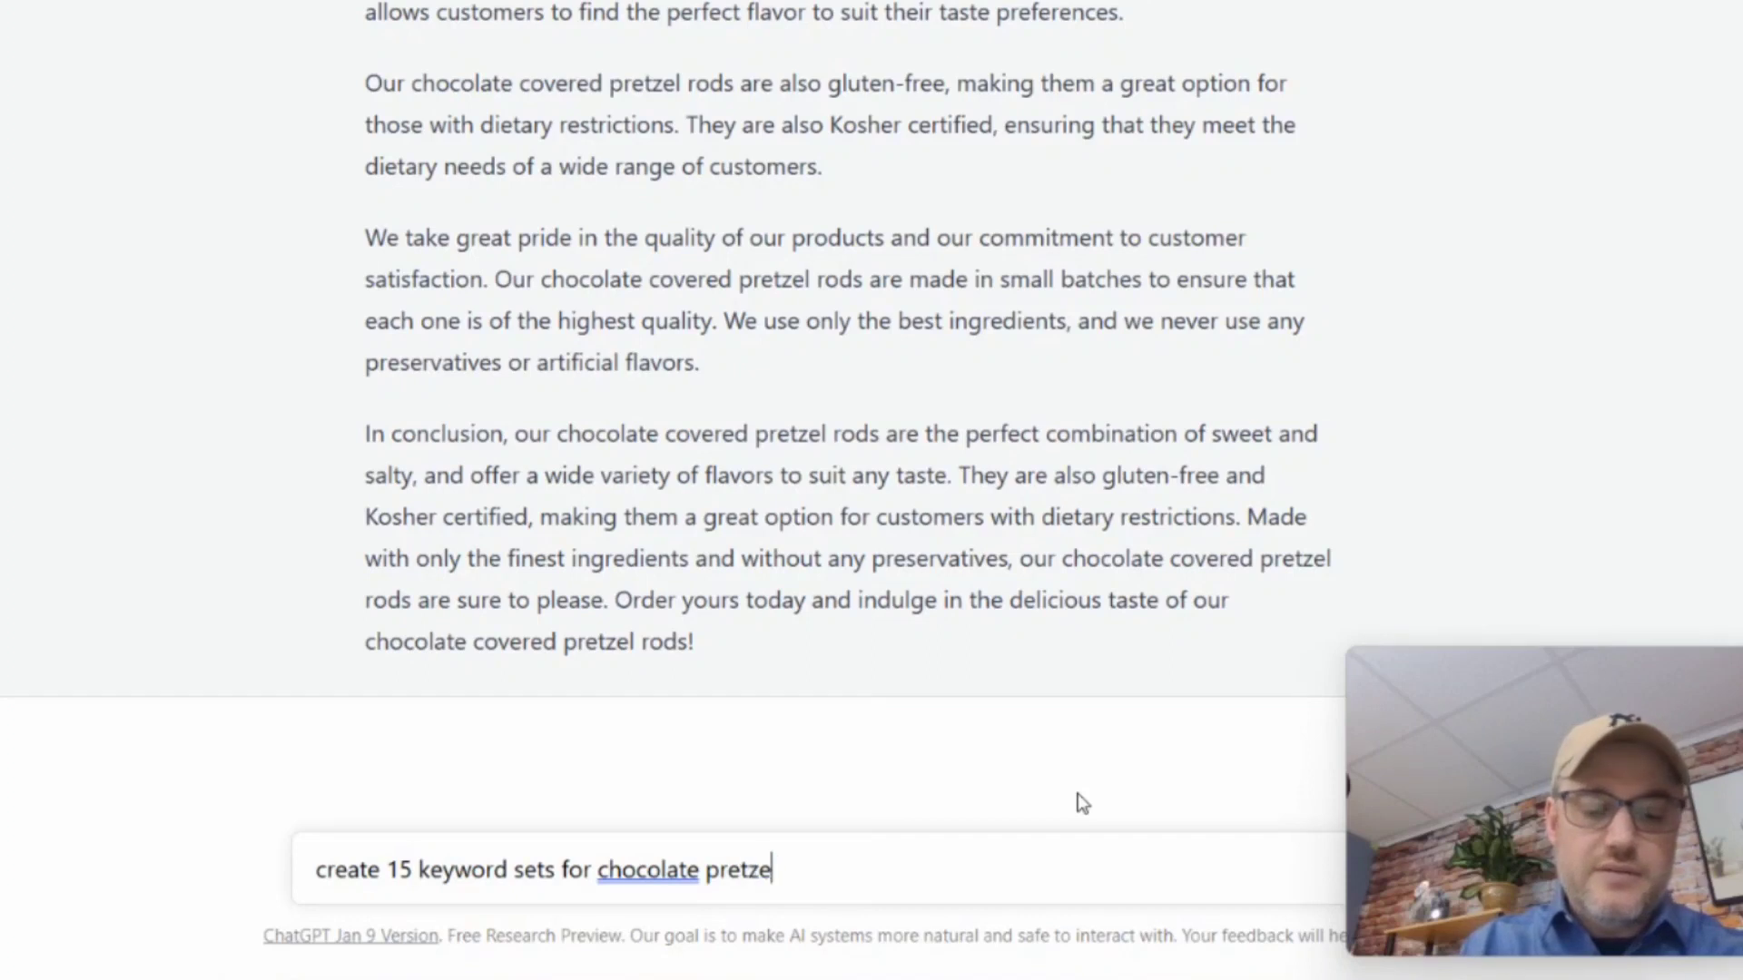
{"action": "type", "text": "ls for my ecom"}
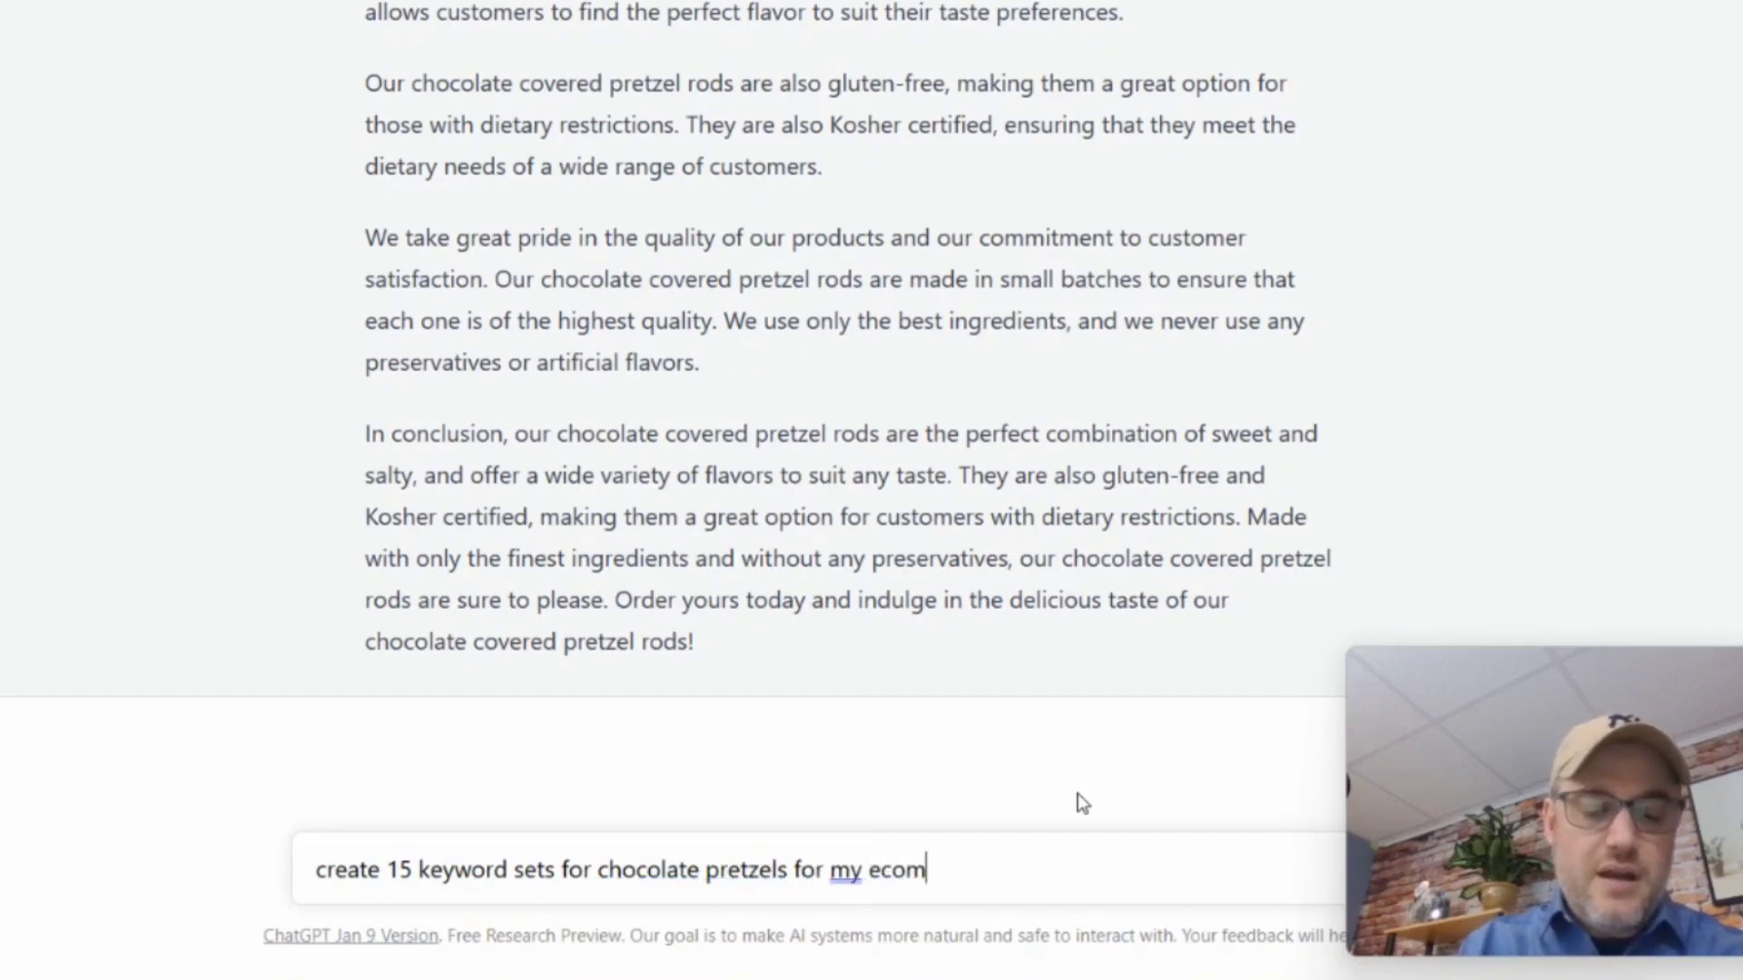
{"action": "type", "text": "emrce business"}
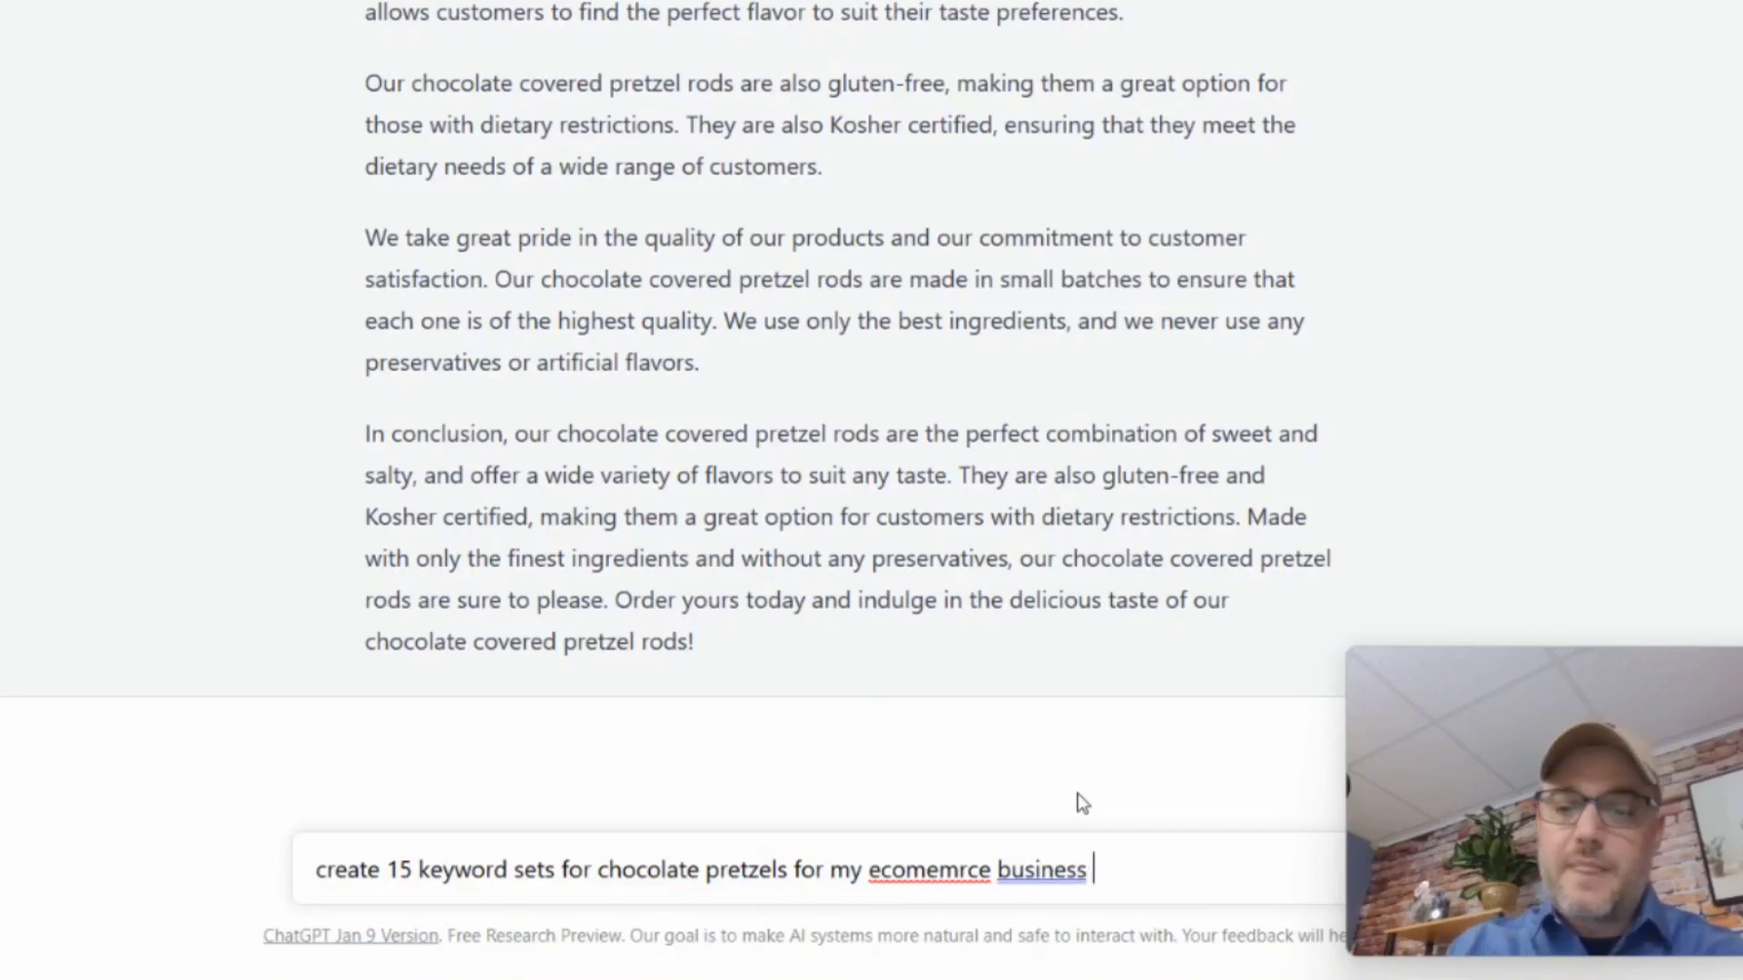
{"action": "right_click", "coordinate": [957, 869]}
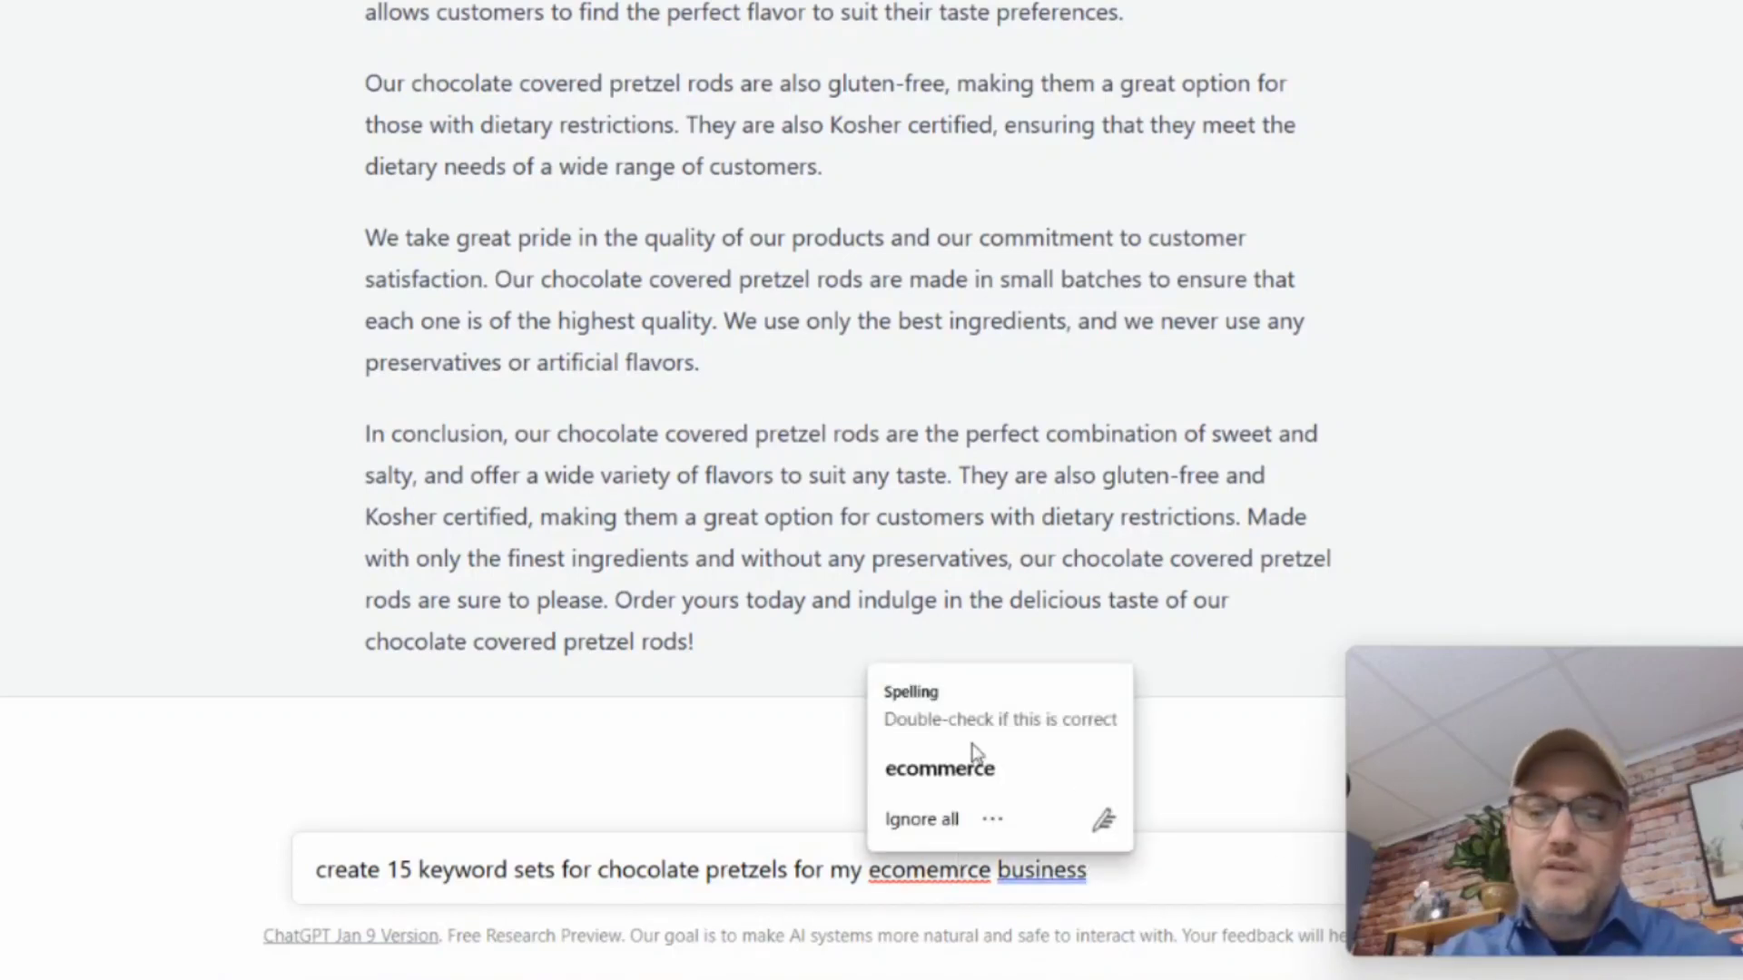
{"action": "left_click", "coordinate": [973, 770]}
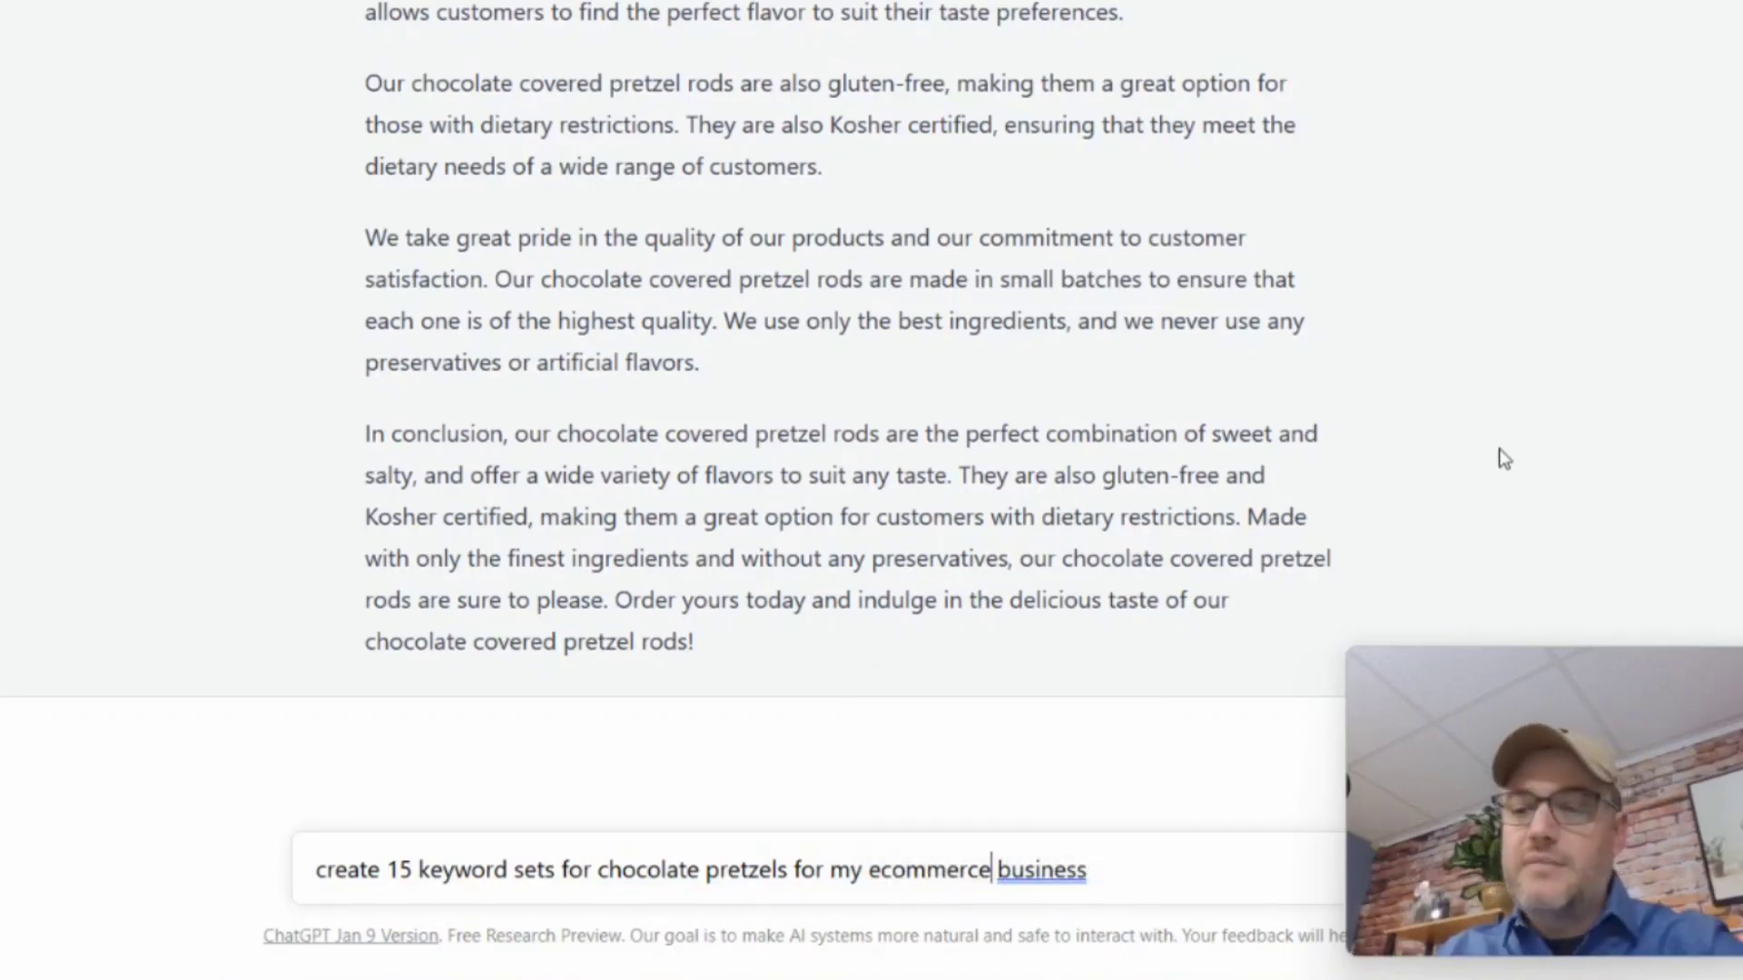
{"action": "left_click_drag", "start_coordinate": [1447, 762], "coordinate": [1436, 223]}
{"action": "left_click", "coordinate": [1401, 871]}
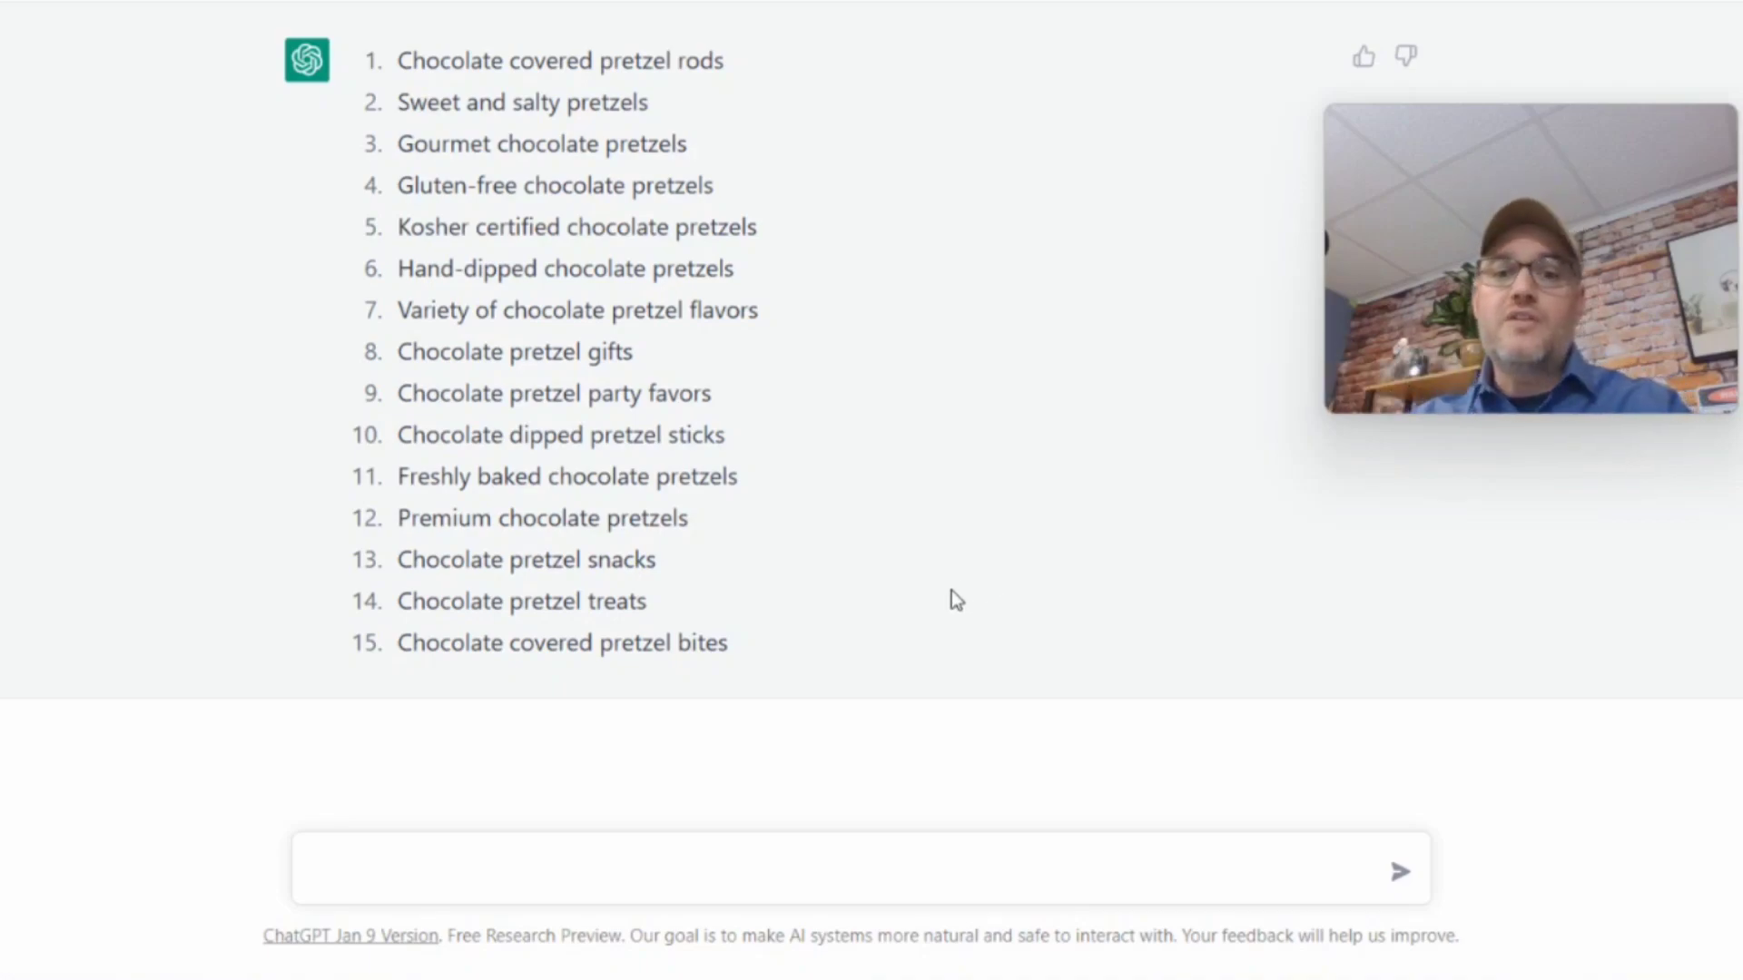
Review the product description above the keyword list, highlighting its full text for comparison.
{"action": "scroll", "coordinate": [965, 506], "scroll_direction": "up", "scroll_amount": 10}
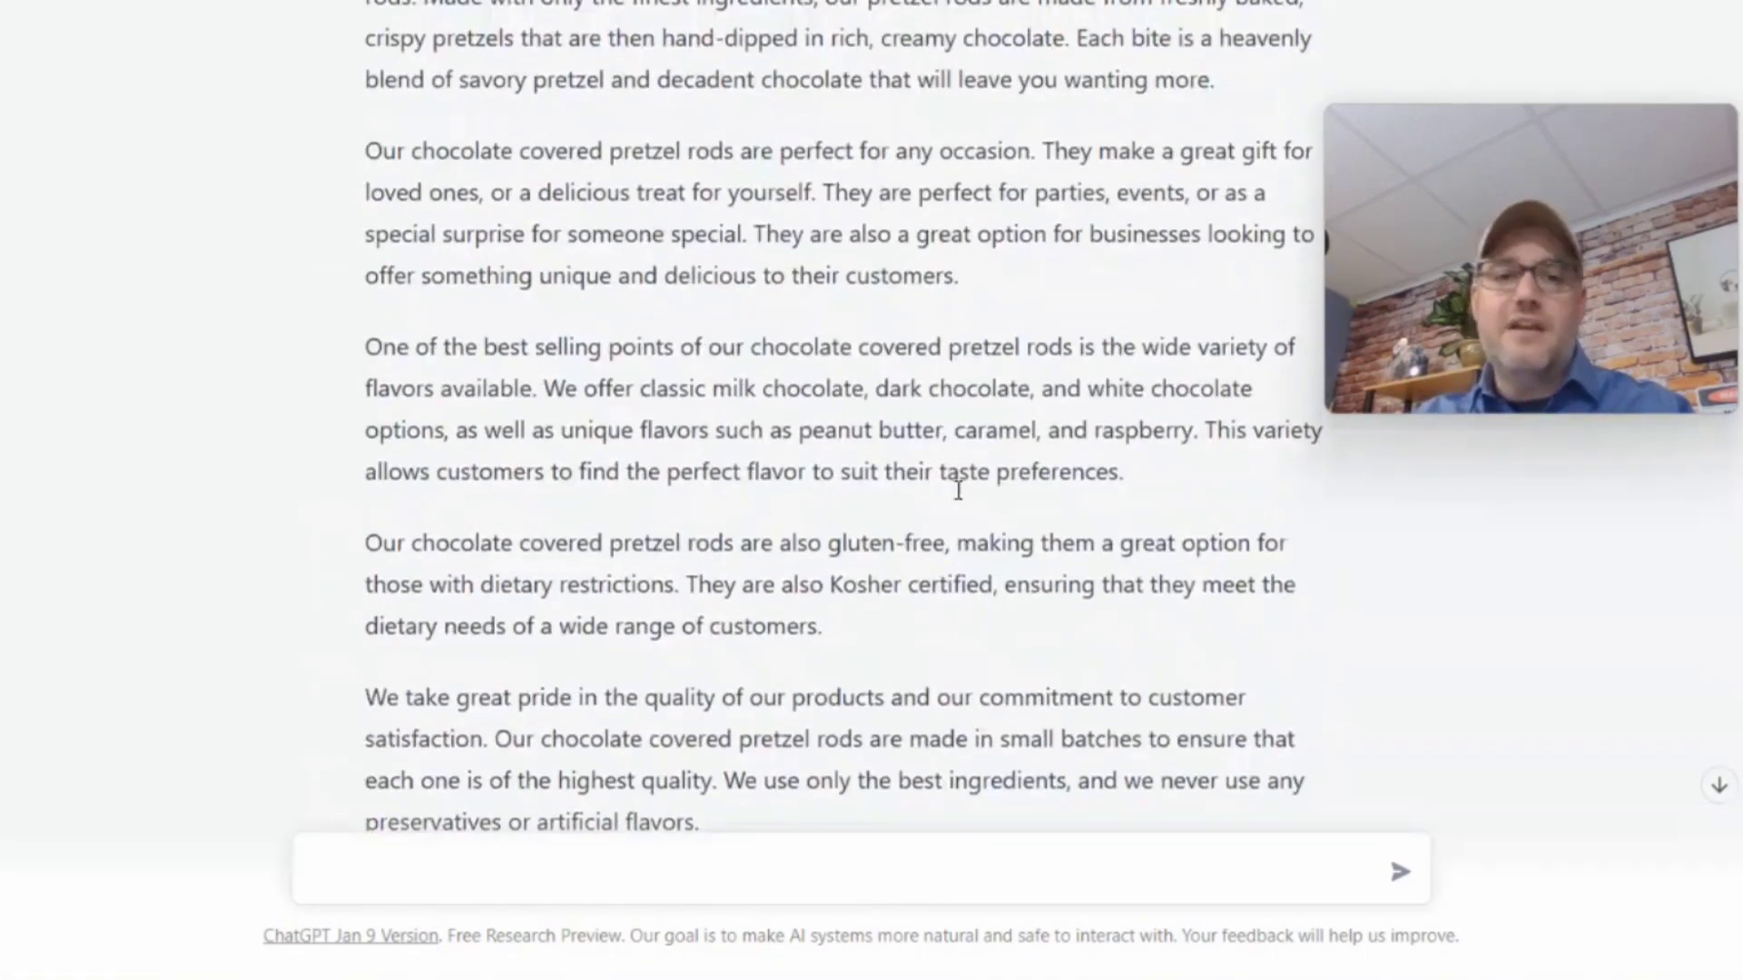
{"action": "left_click_drag", "start_coordinate": [366, 121], "coordinate": [700, 378]}
{"action": "scroll", "coordinate": [697, 366], "scroll_direction": "down", "scroll_amount": 3}
{"action": "scroll", "coordinate": [699, 378], "scroll_direction": "down", "scroll_amount": 8}
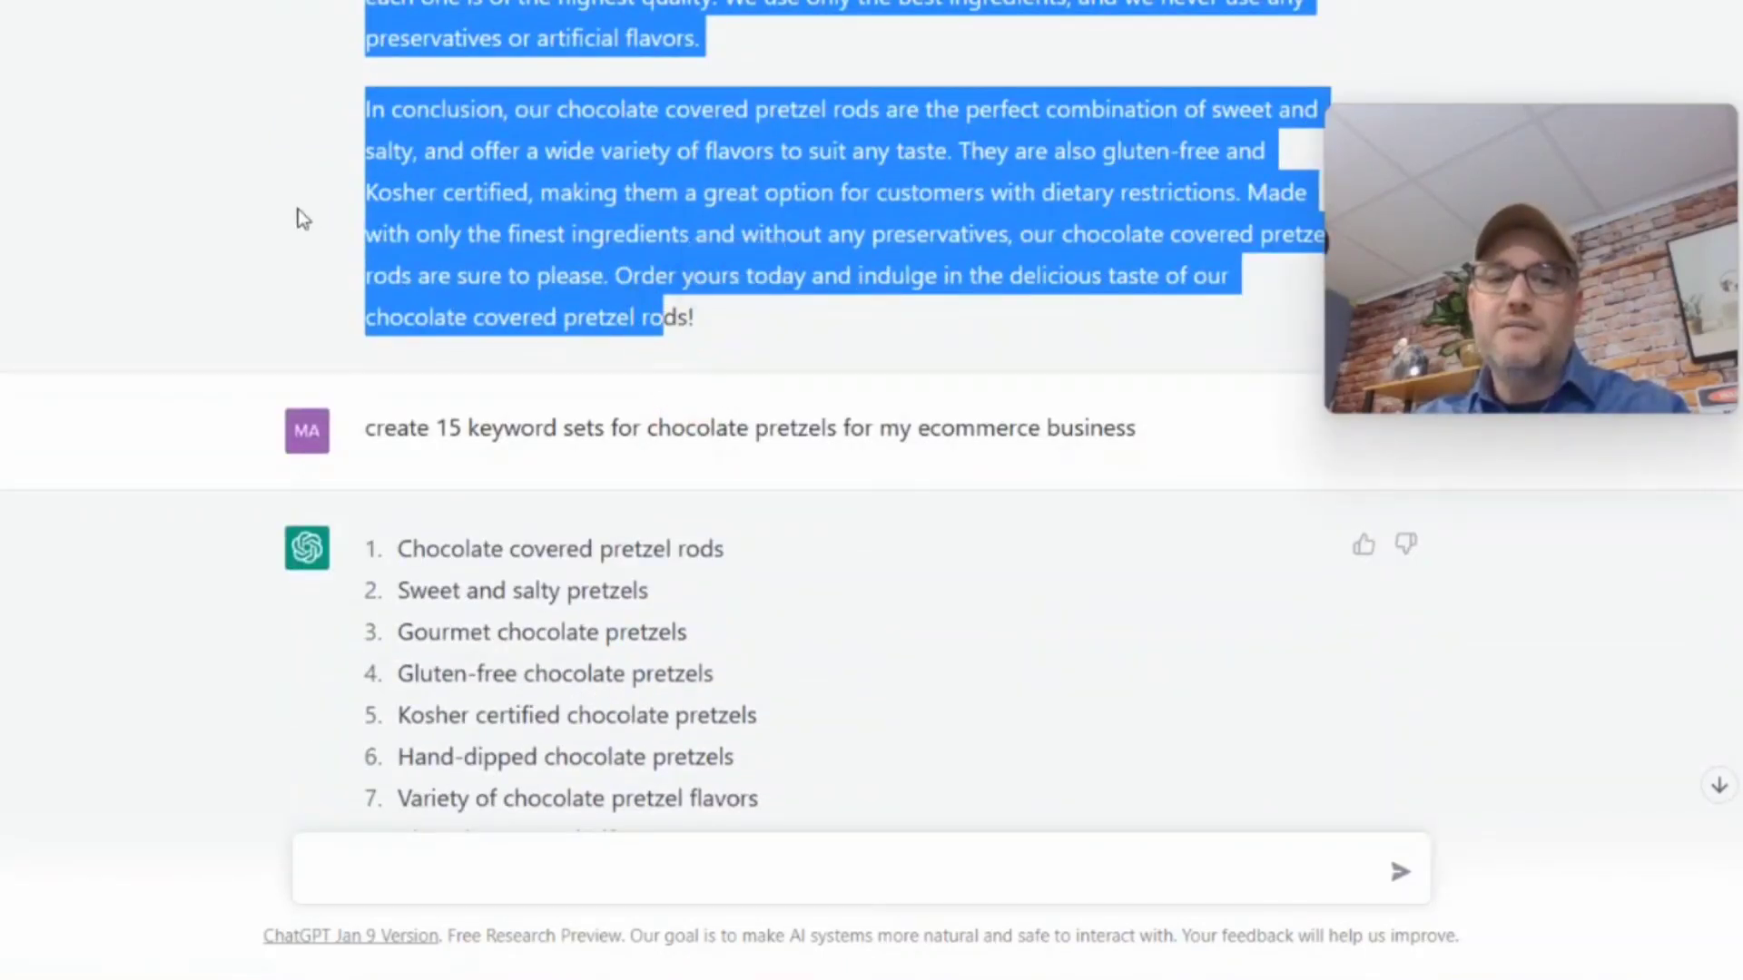
{"action": "left_click", "coordinate": [305, 214]}
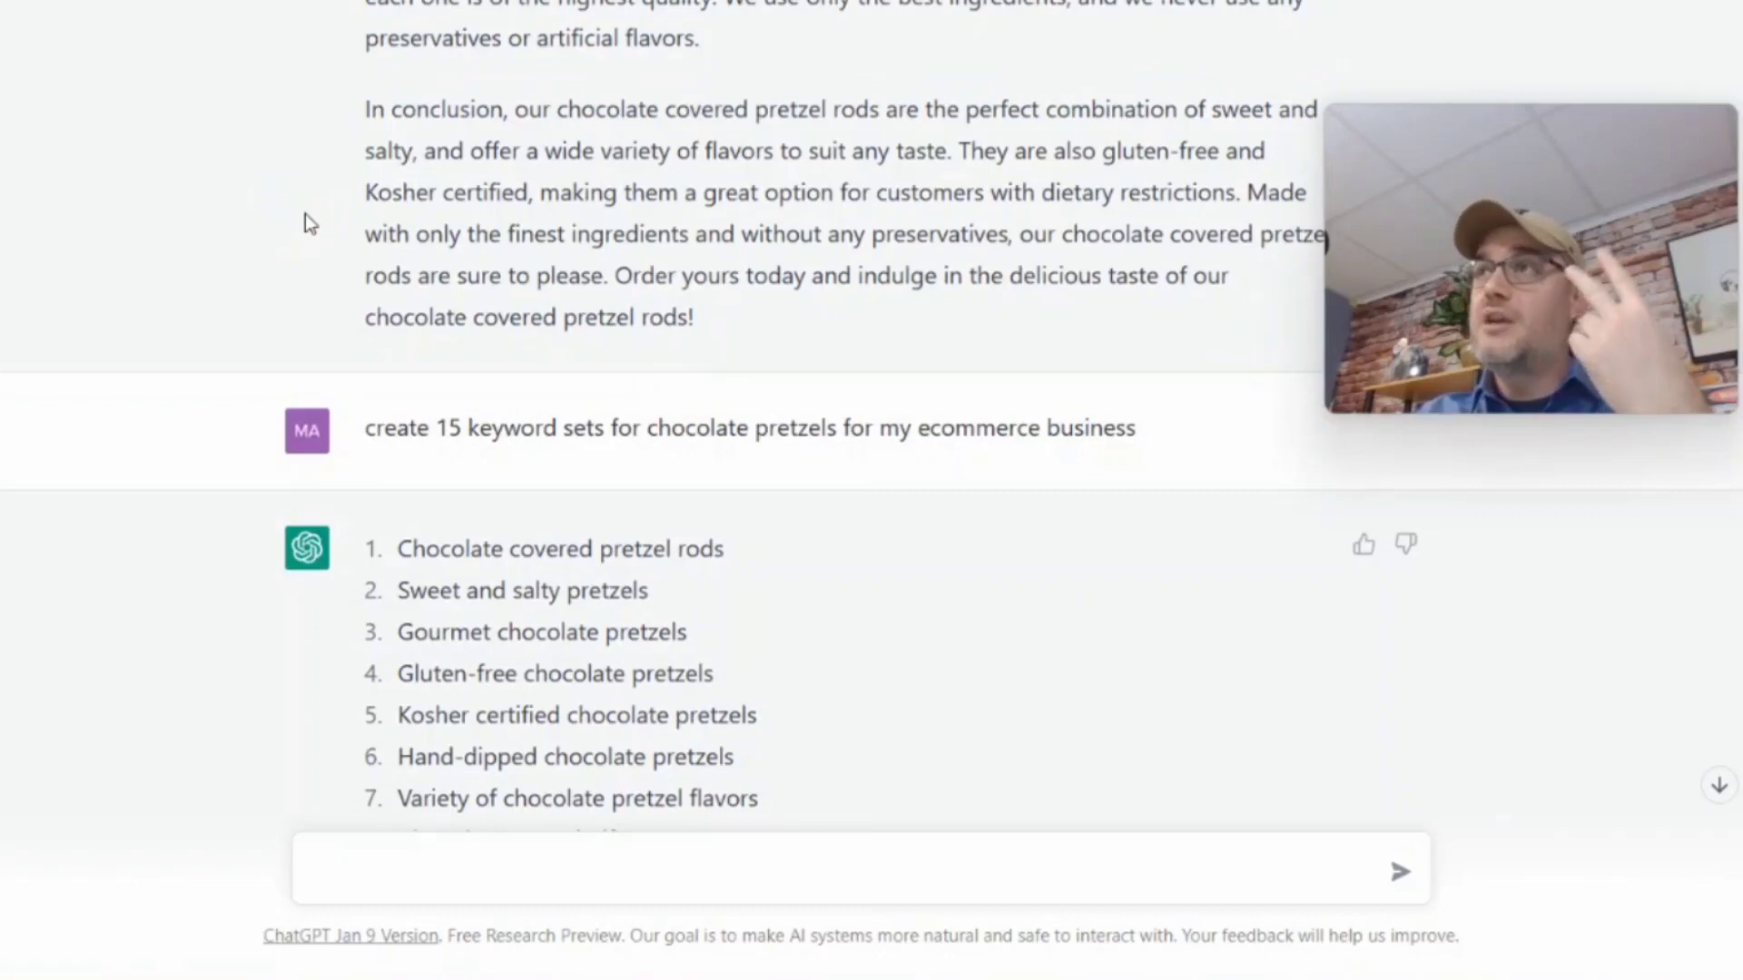
Read through the list of 15 chocolate pretzel keyword sets from start to end, highlighting its text.
{"action": "scroll", "coordinate": [456, 452], "scroll_direction": "down", "scroll_amount": 2}
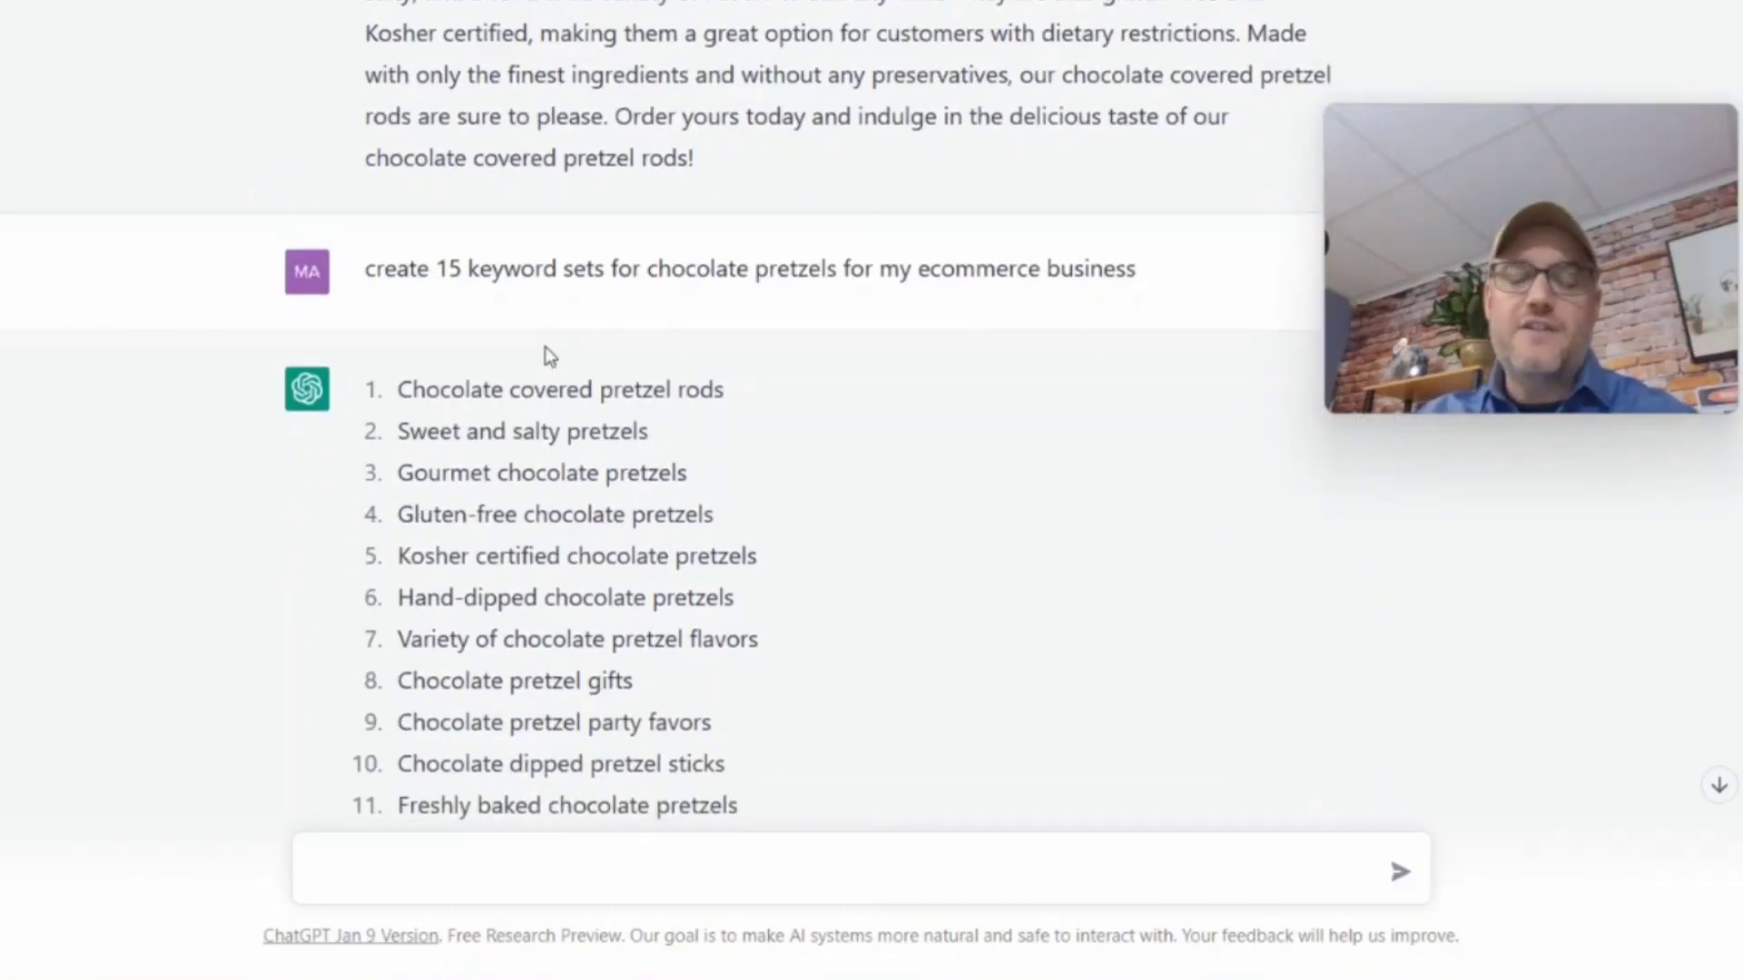
{"action": "scroll", "coordinate": [545, 347], "scroll_direction": "down", "scroll_amount": 4}
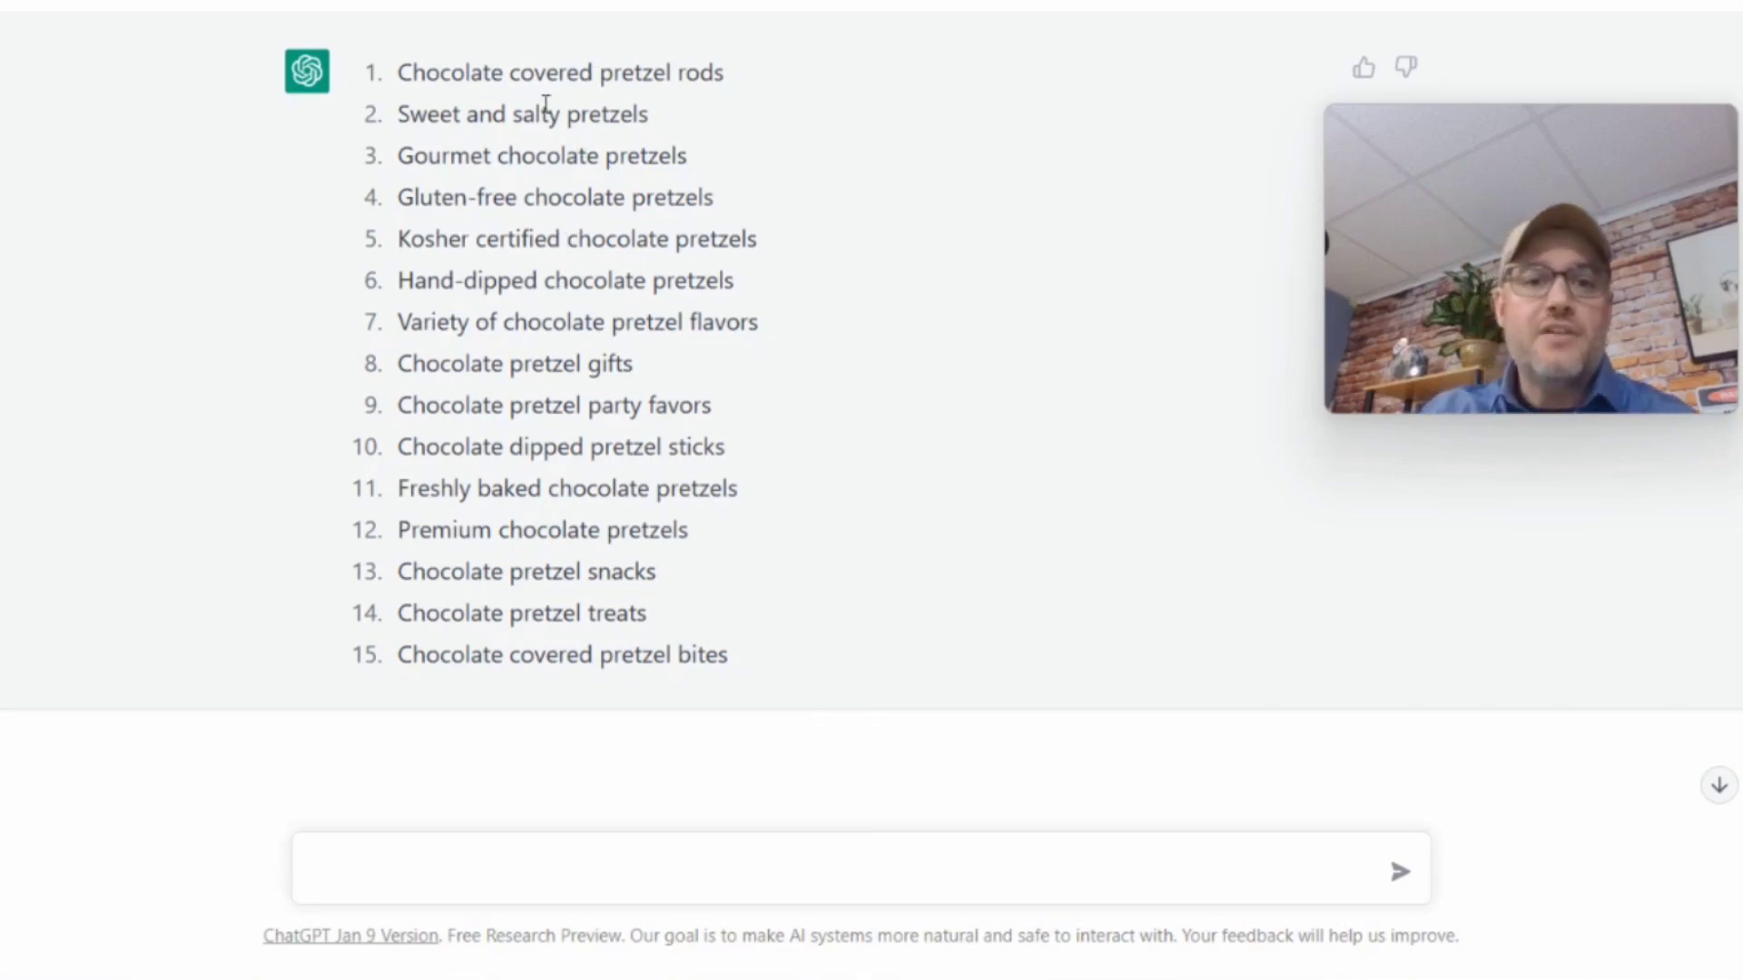
{"action": "left_click_drag", "start_coordinate": [401, 73], "coordinate": [762, 646]}
{"action": "scroll", "coordinate": [815, 439], "scroll_direction": "up", "scroll_amount": 3}
{"action": "scroll", "coordinate": [812, 509], "scroll_direction": "down", "scroll_amount": 4}
Submit the prompt "create a title for my chocolate pretzel rods for my ecommerce business".
{"action": "left_click", "coordinate": [868, 870]}
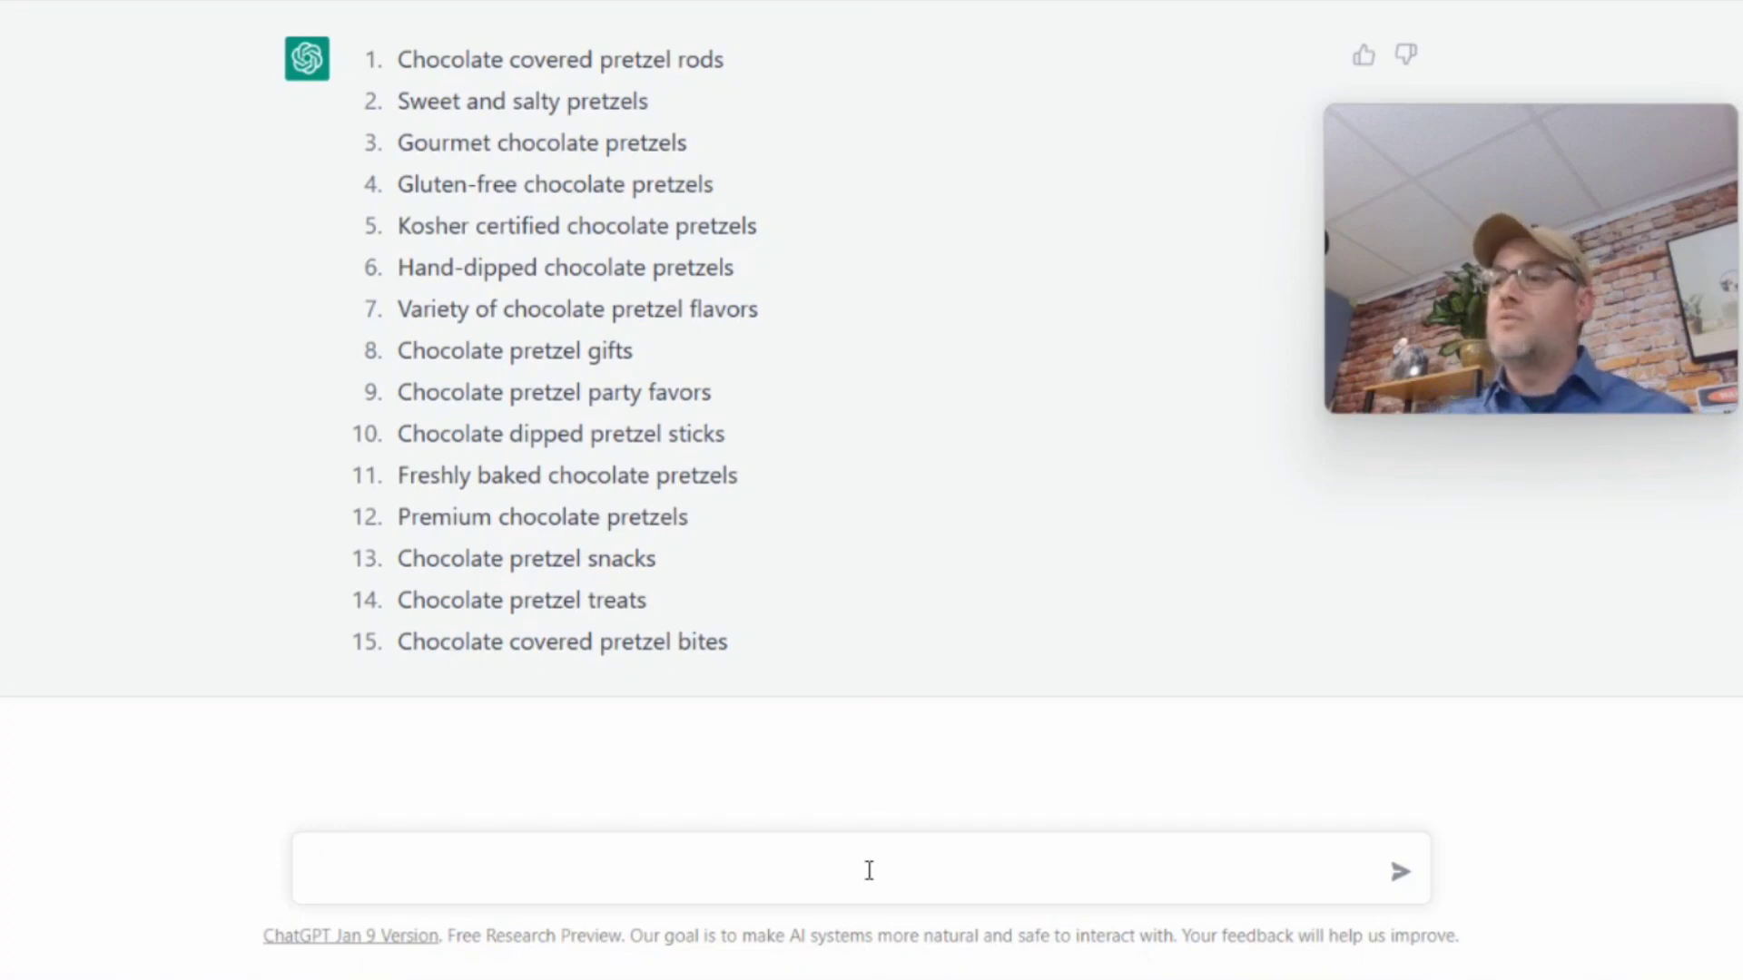
{"action": "type", "text": "create "}
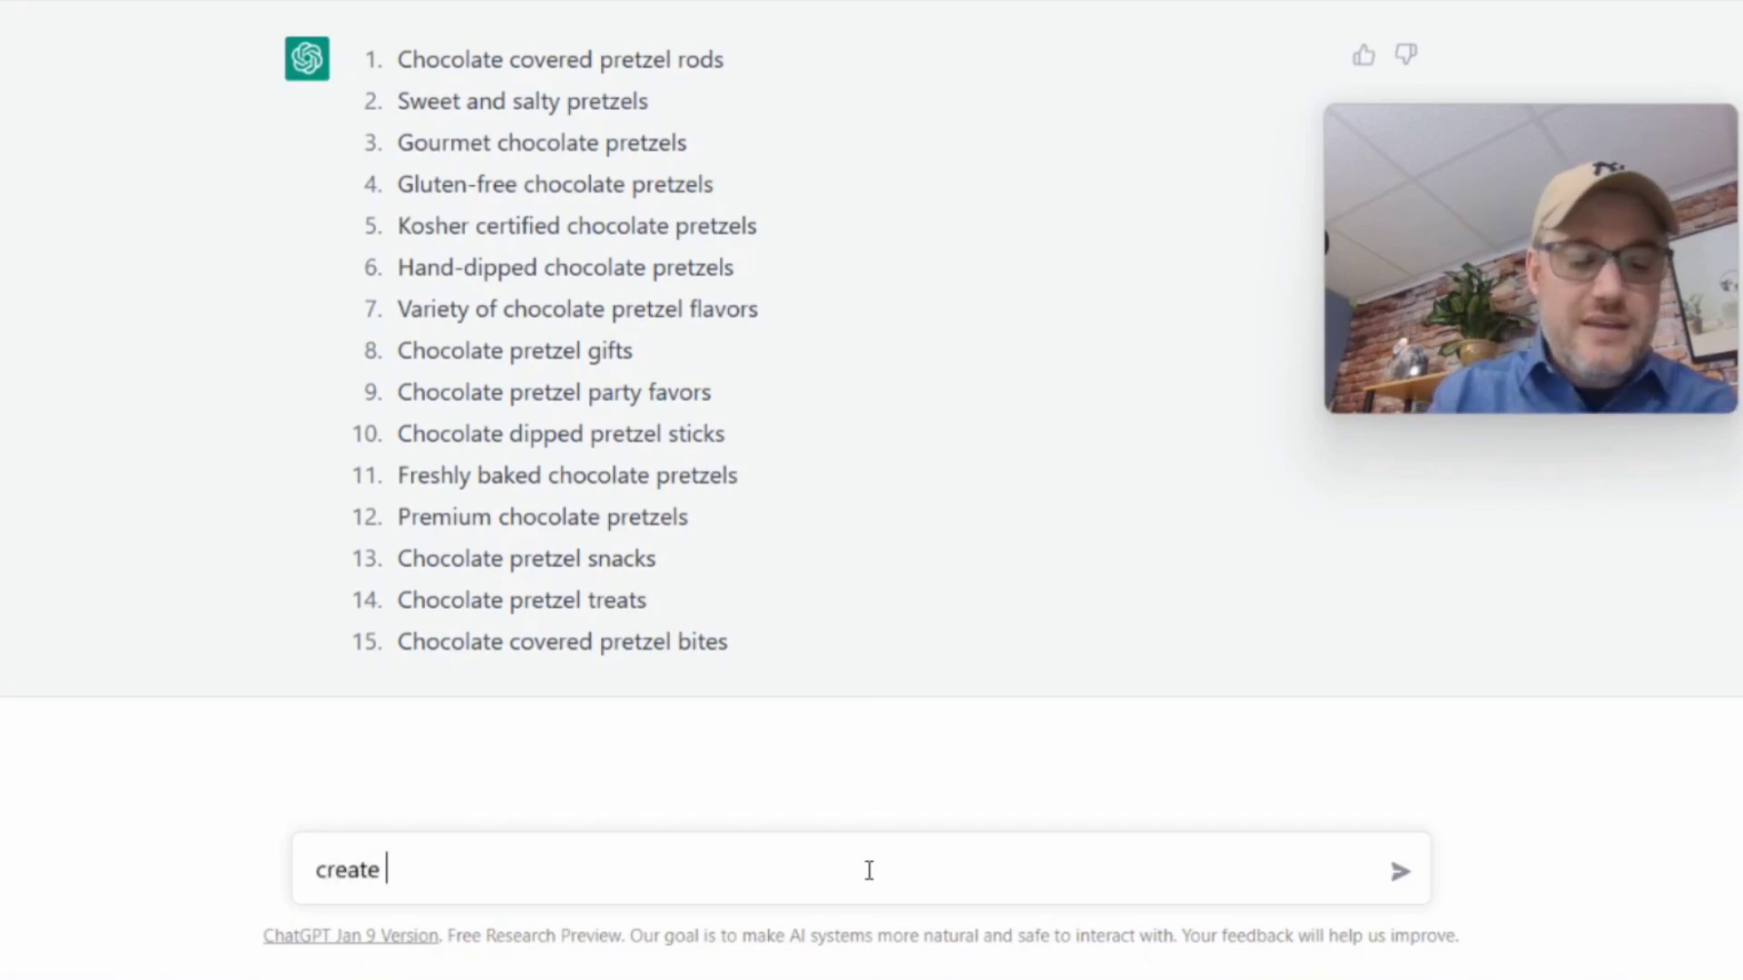
{"action": "type", "text": "a title "}
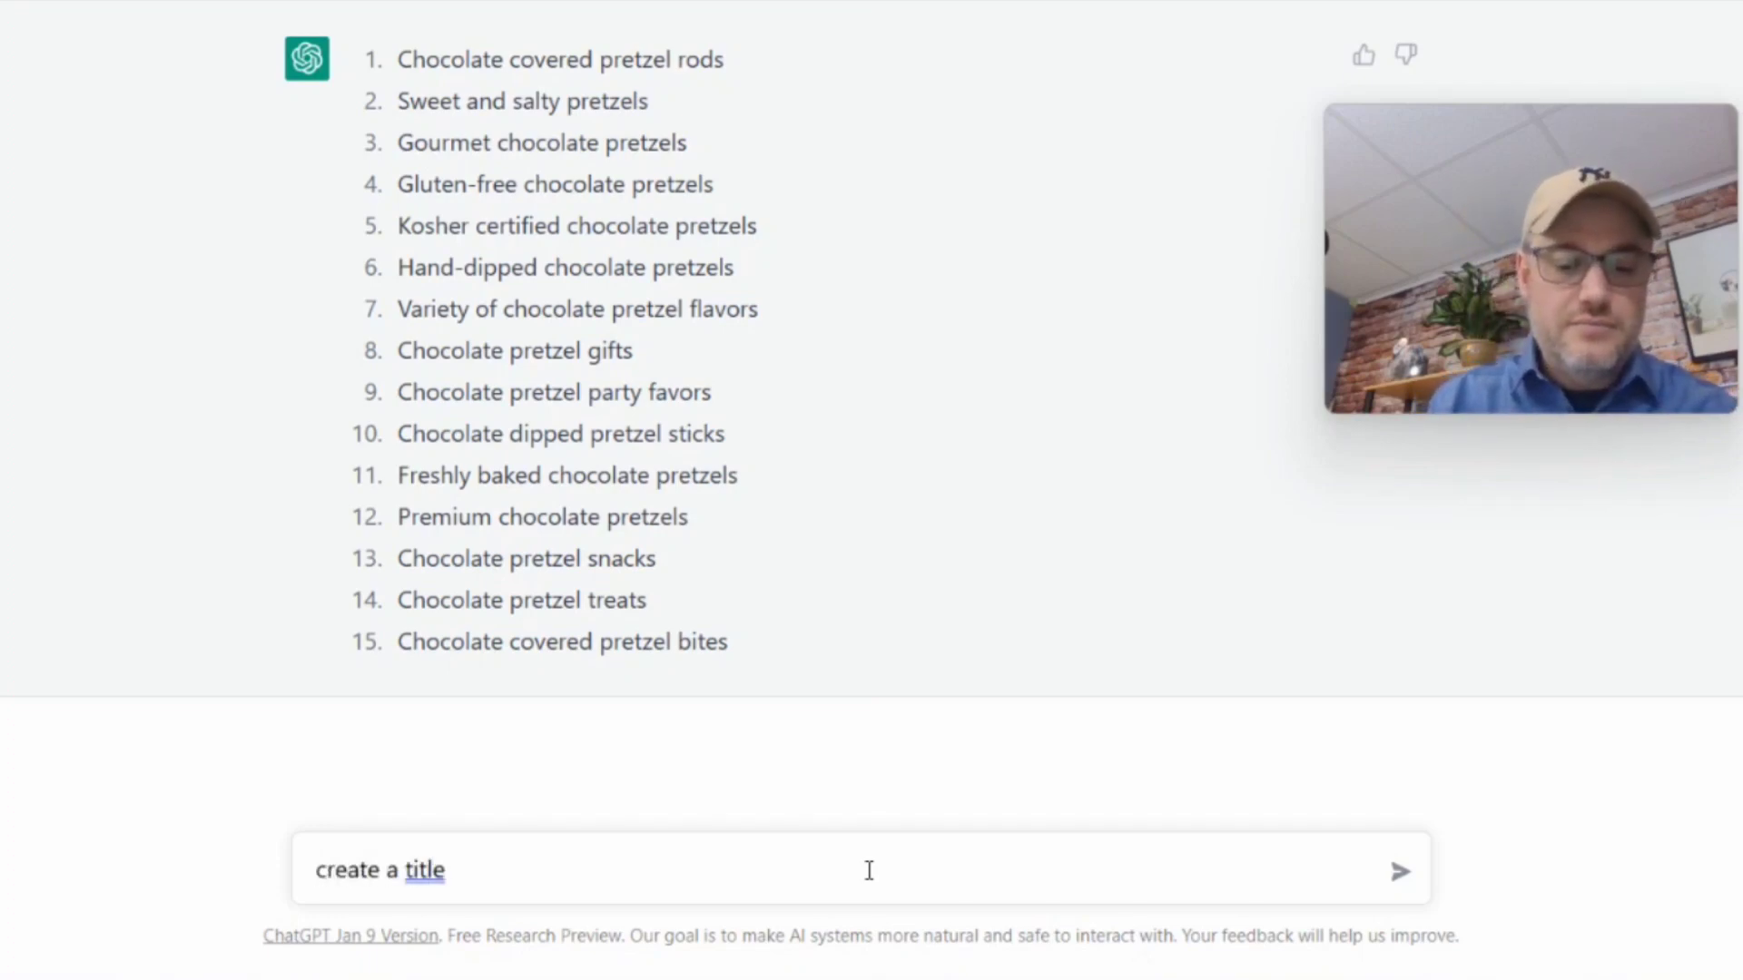
{"action": "type", "text": "for my chocolate pretzel rods f"}
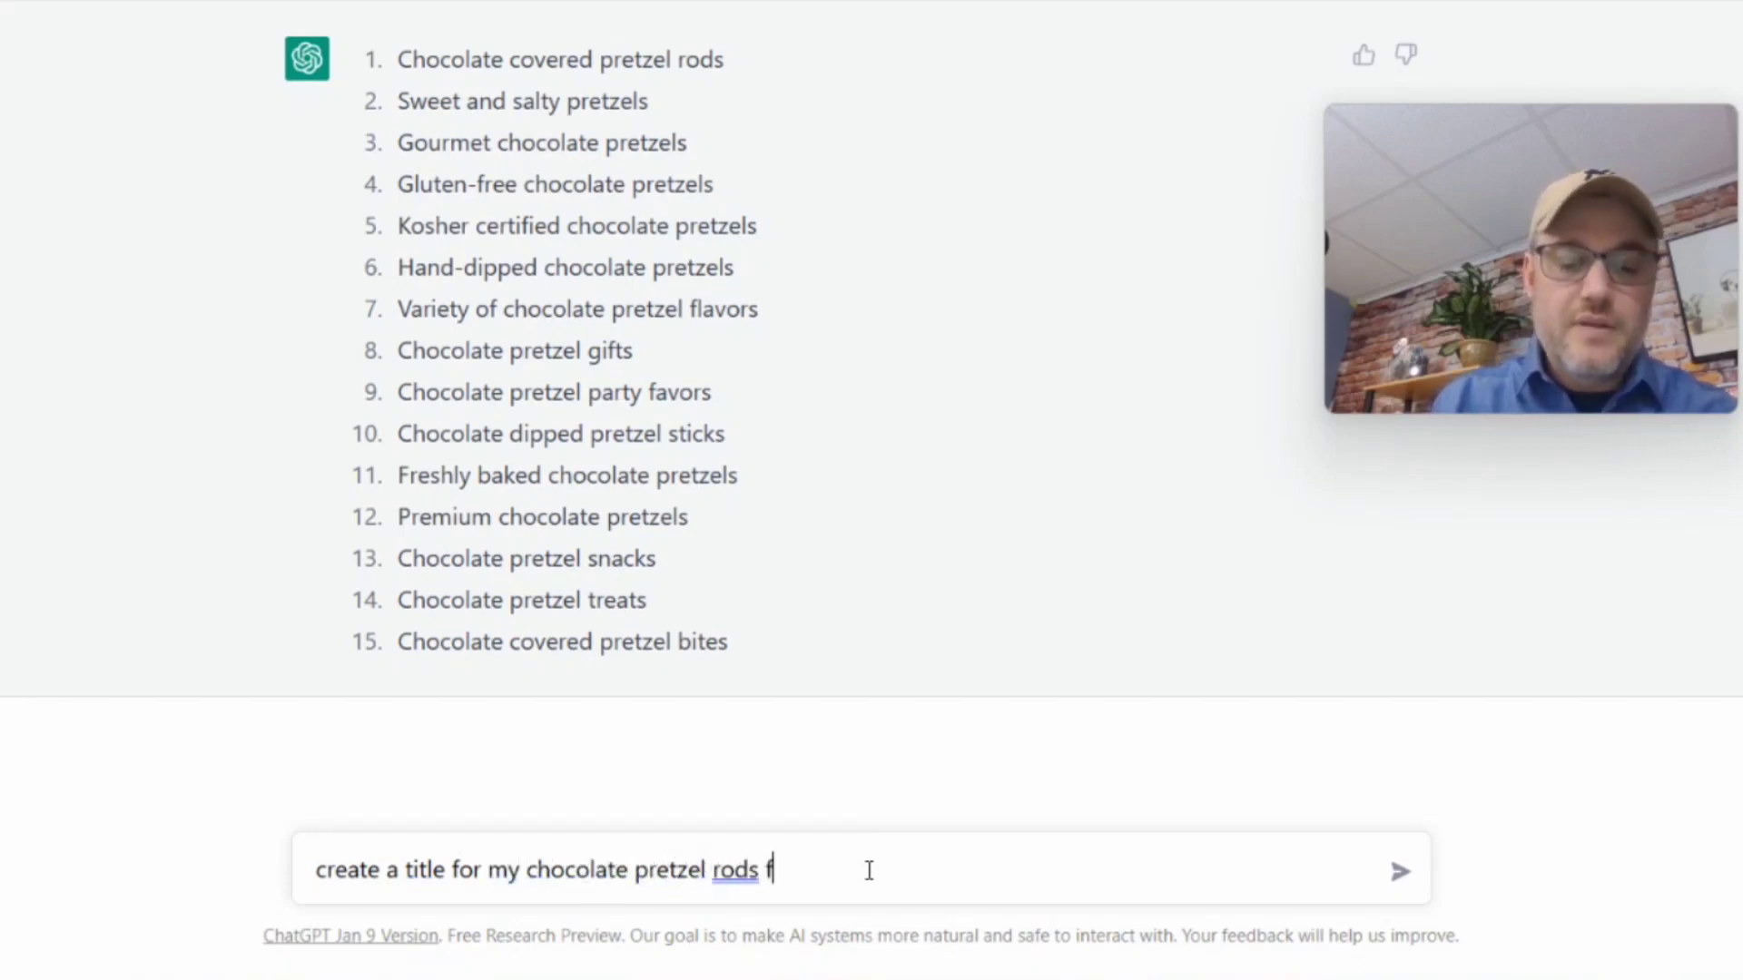
{"action": "type", "text": "or my ecommerce business"}
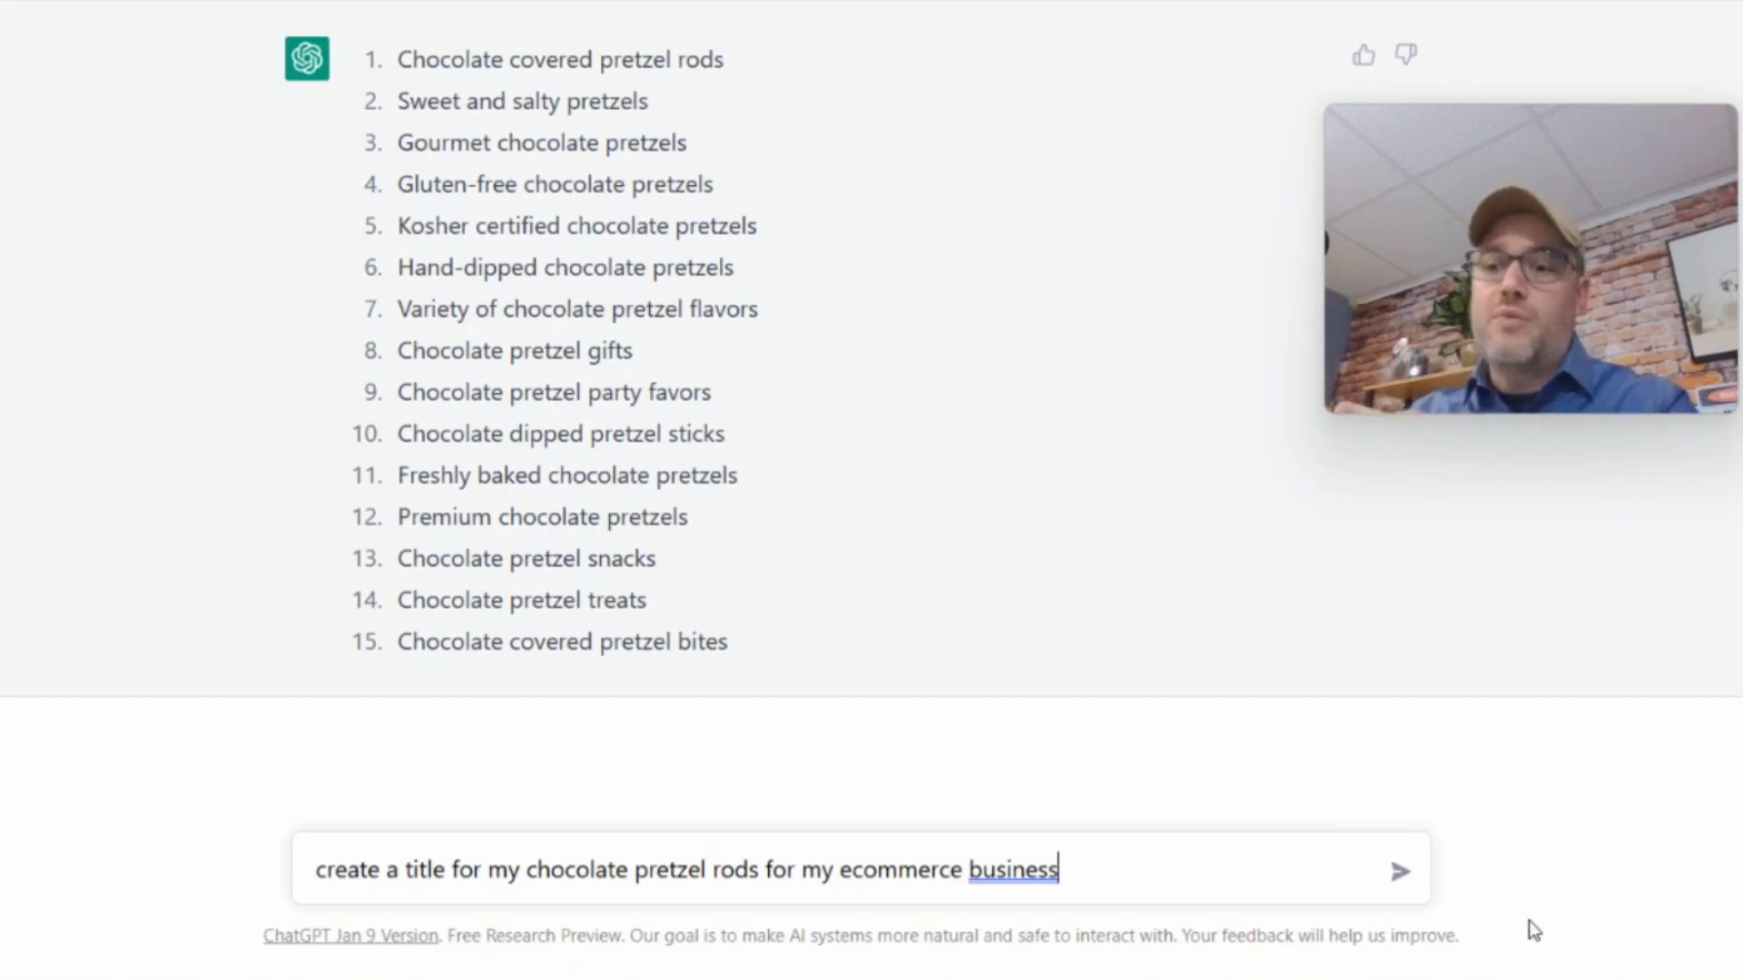
{"action": "left_click", "coordinate": [1399, 872]}
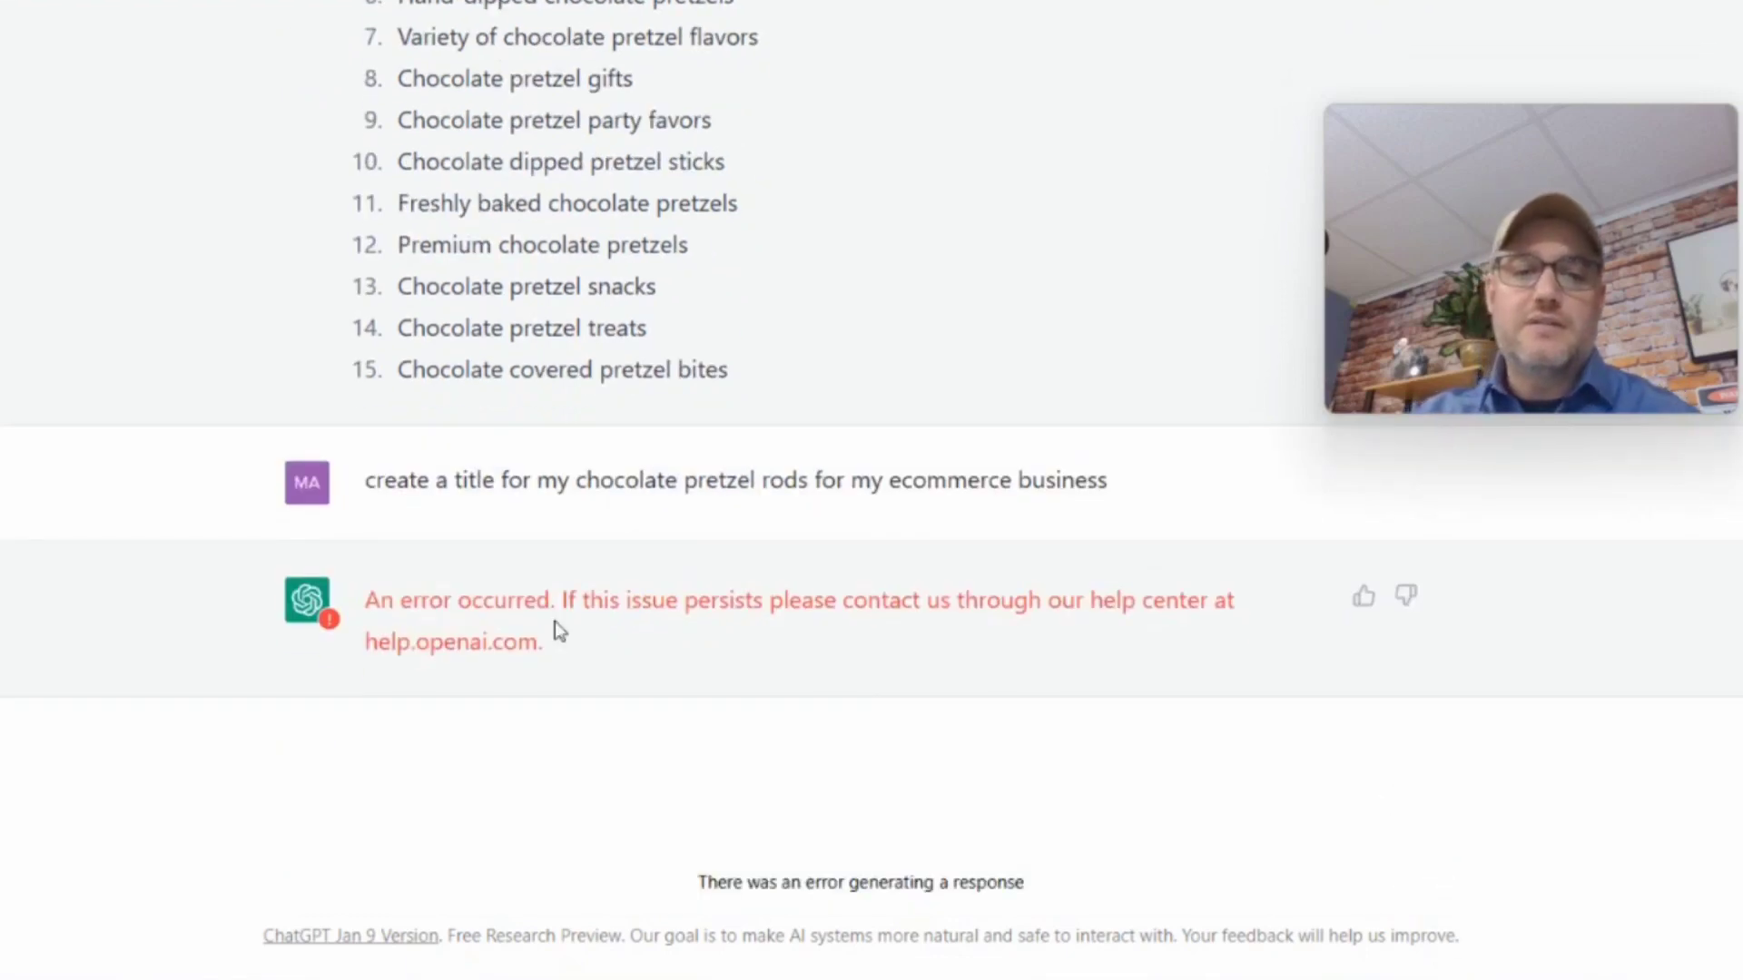
Copy the submitted title prompt, and resubmit it in a fresh chat after reloading the page.
{"action": "left_click_drag", "start_coordinate": [364, 480], "coordinate": [1140, 486]}
{"action": "right_click", "coordinate": [1054, 493]}
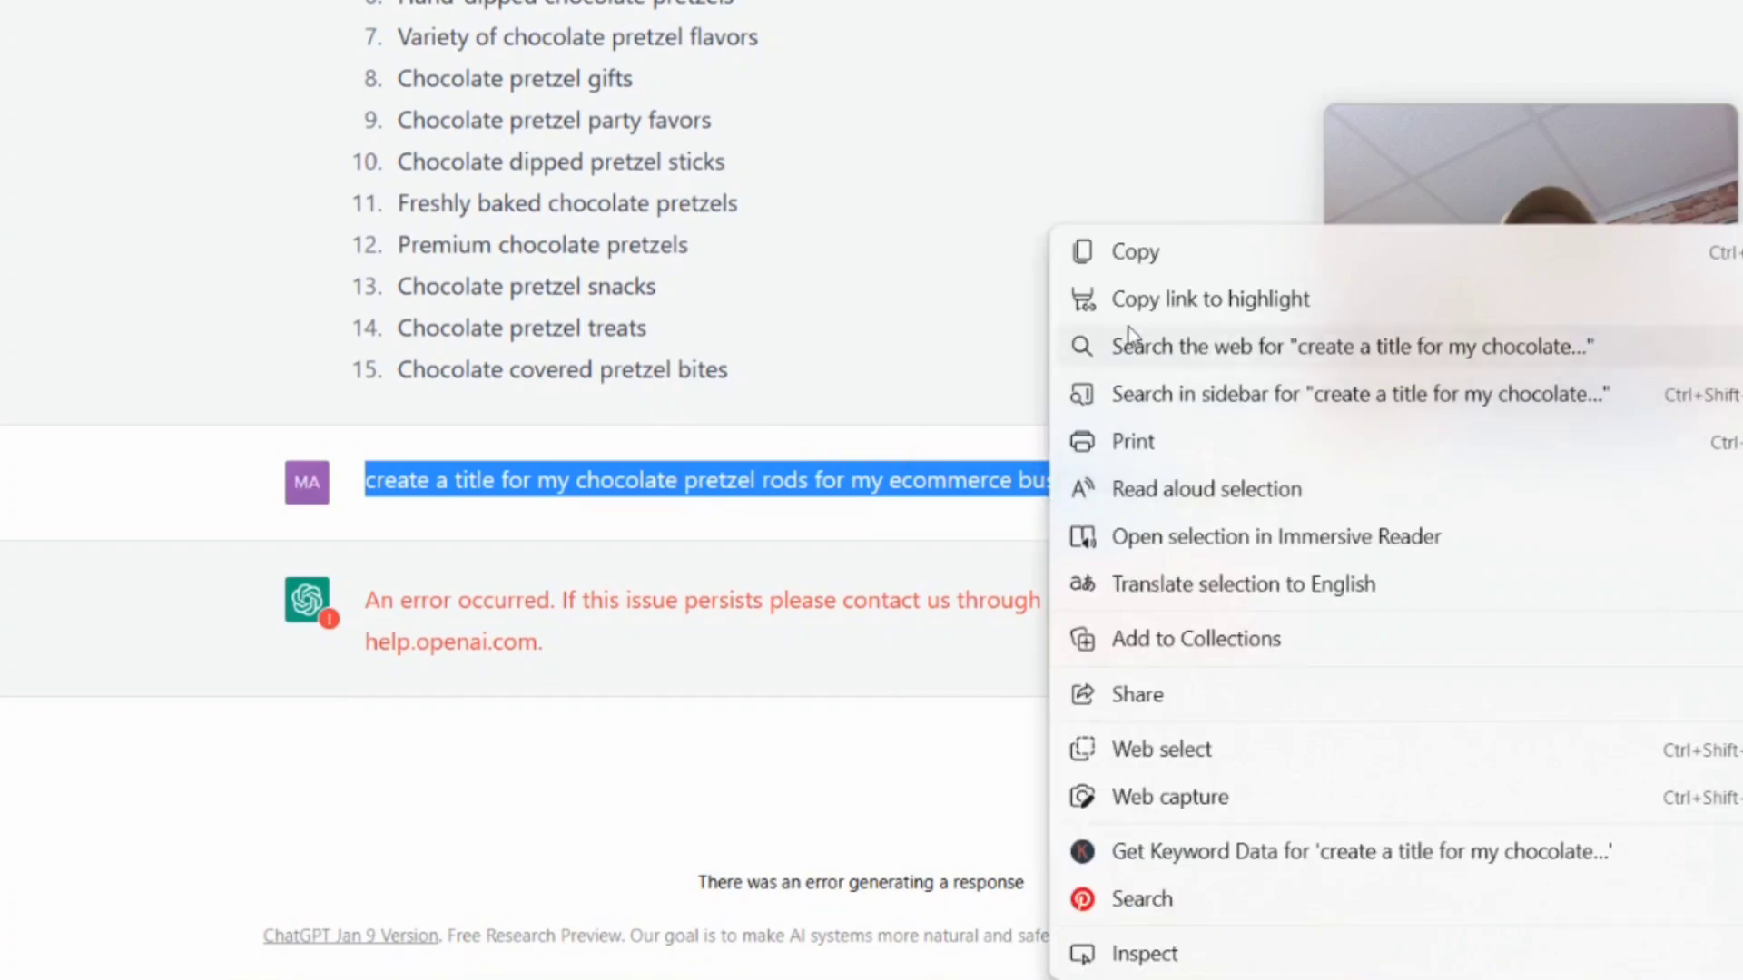
{"action": "left_click", "coordinate": [1189, 263]}
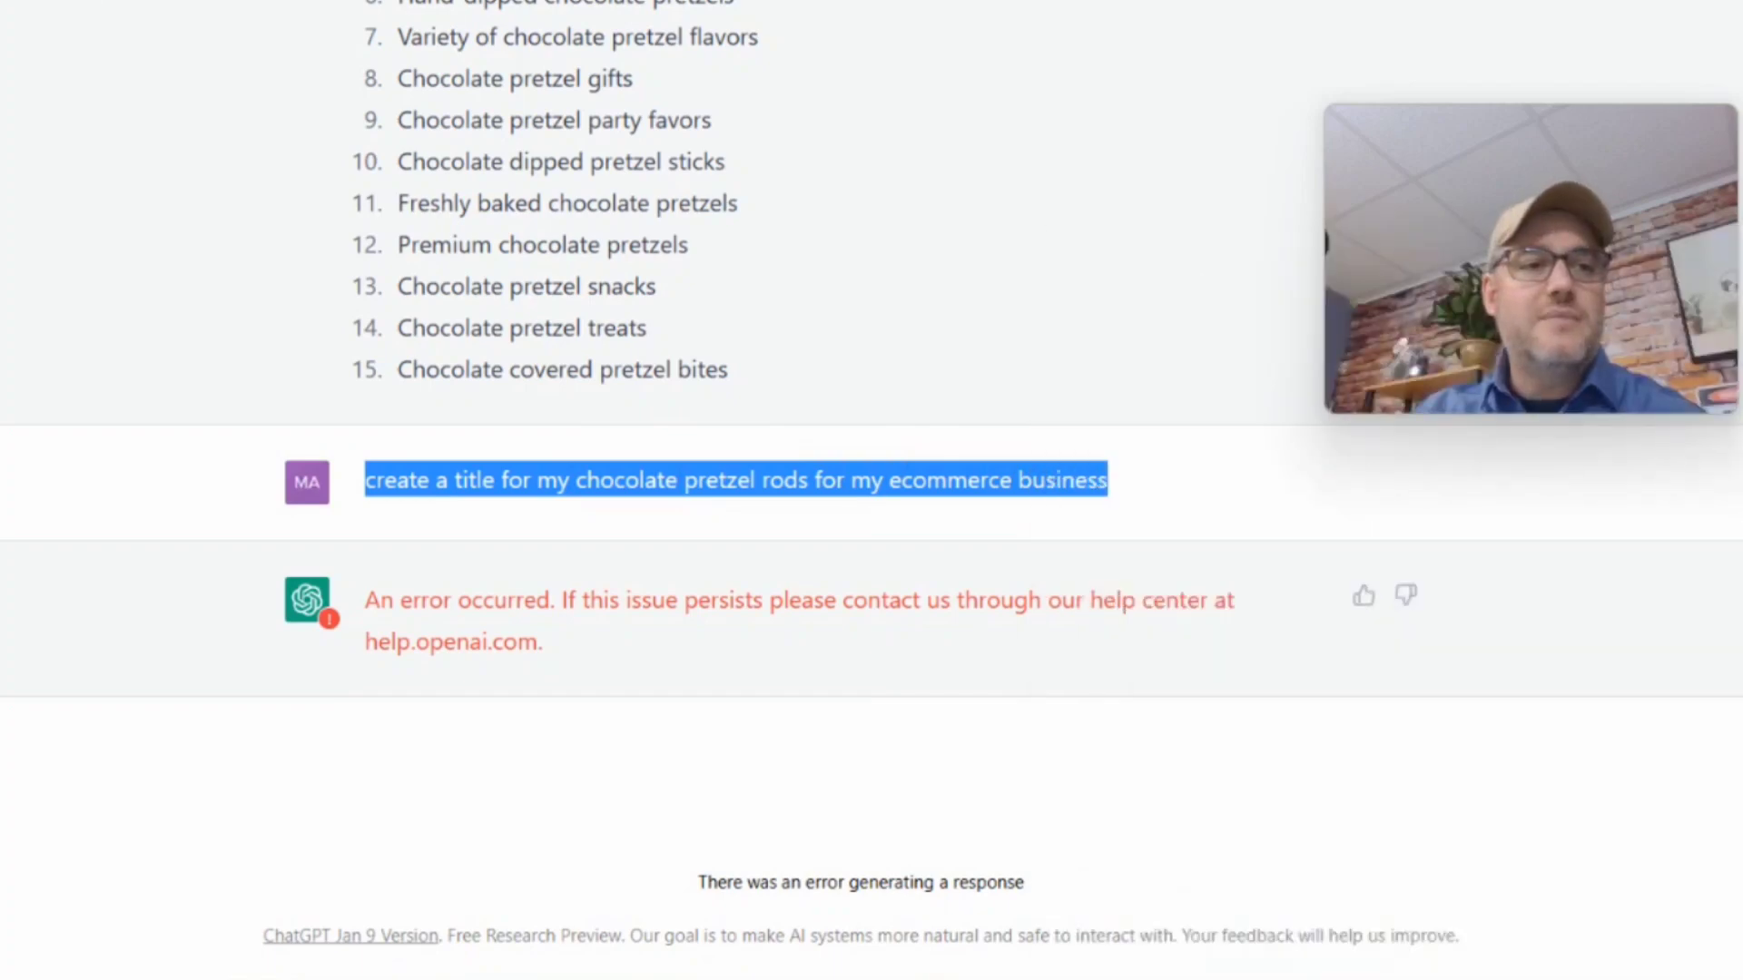
{"action": "key", "text": "F5"}
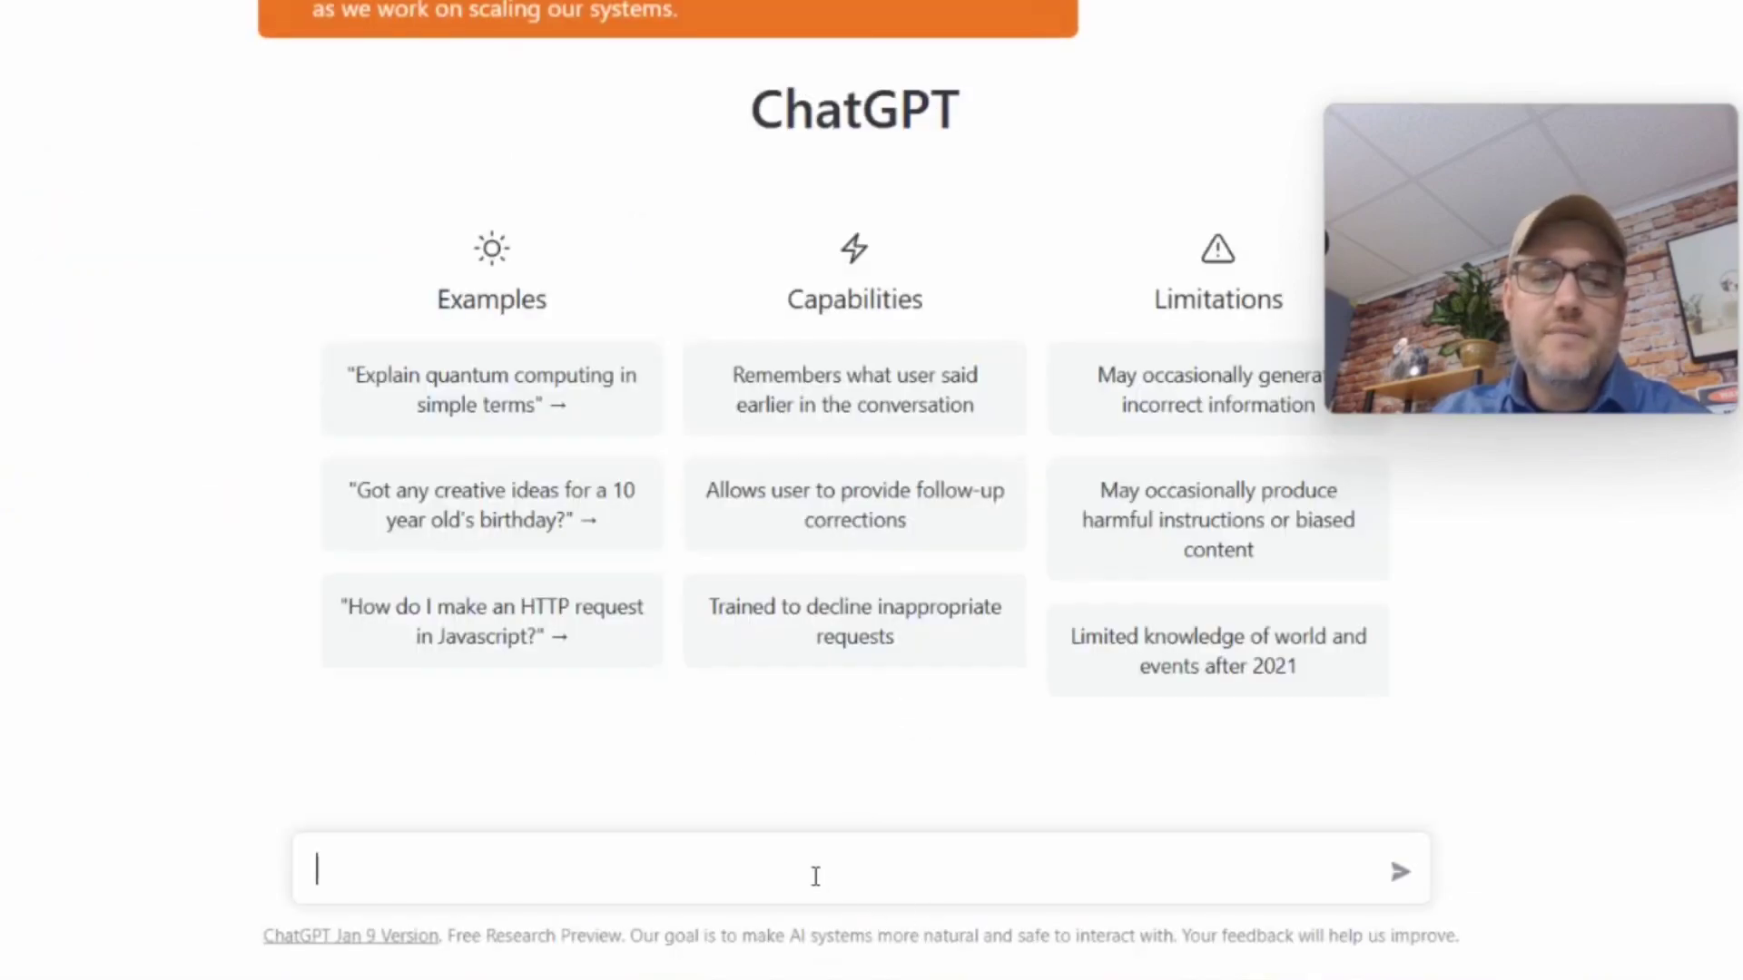
{"action": "right_click", "coordinate": [815, 876]}
{"action": "left_click", "coordinate": [931, 322]}
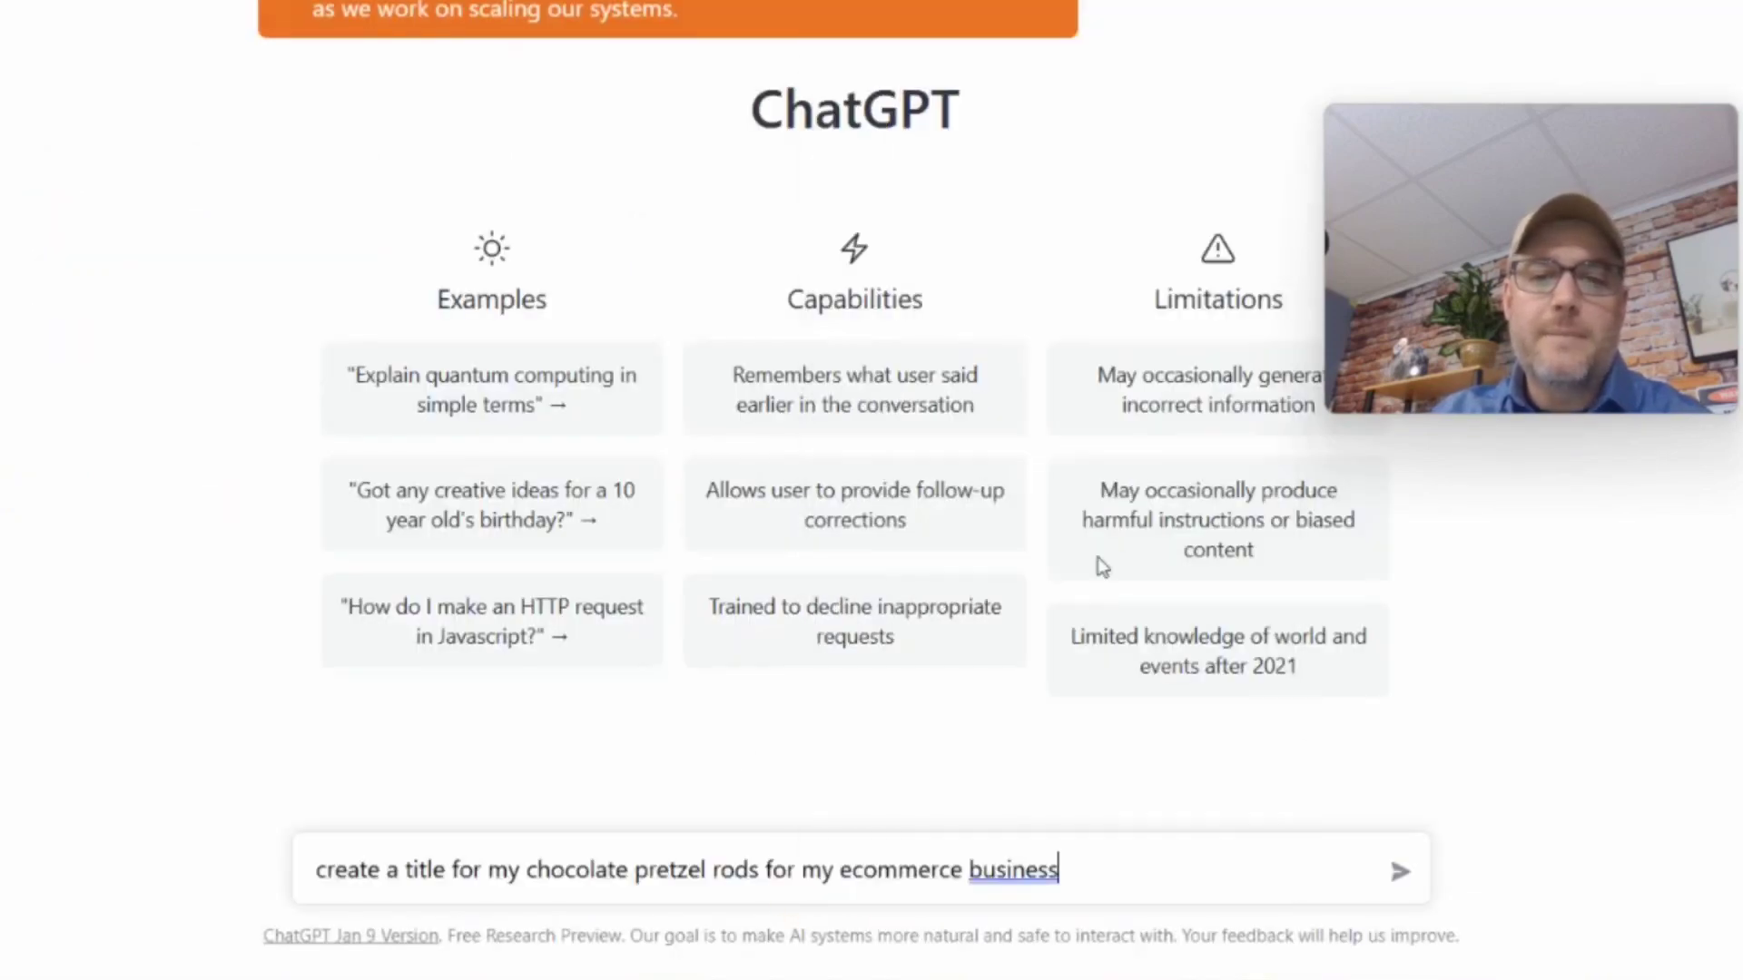
{"action": "left_click", "coordinate": [1405, 871]}
Copy the submitted title prompt from the conversation and paste it into the message box for reuse.
{"action": "left_click", "coordinate": [1043, 5]}
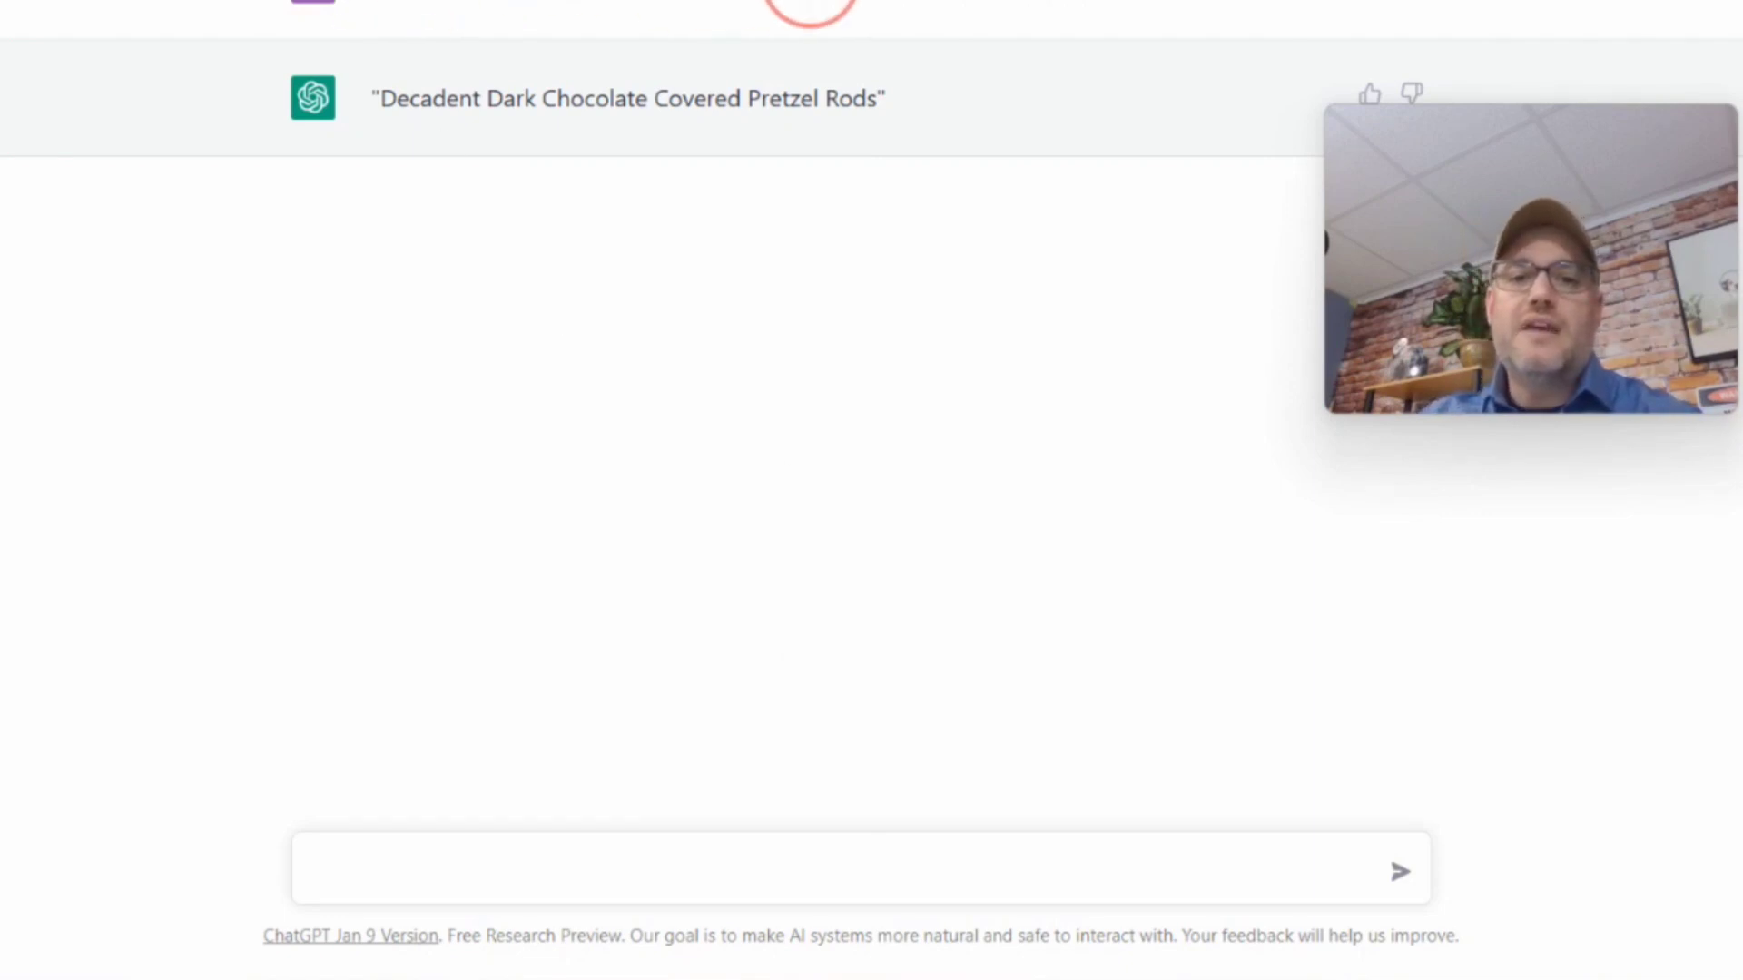
{"action": "right_click", "coordinate": [1035, 2]}
{"action": "left_click", "coordinate": [1090, 9]}
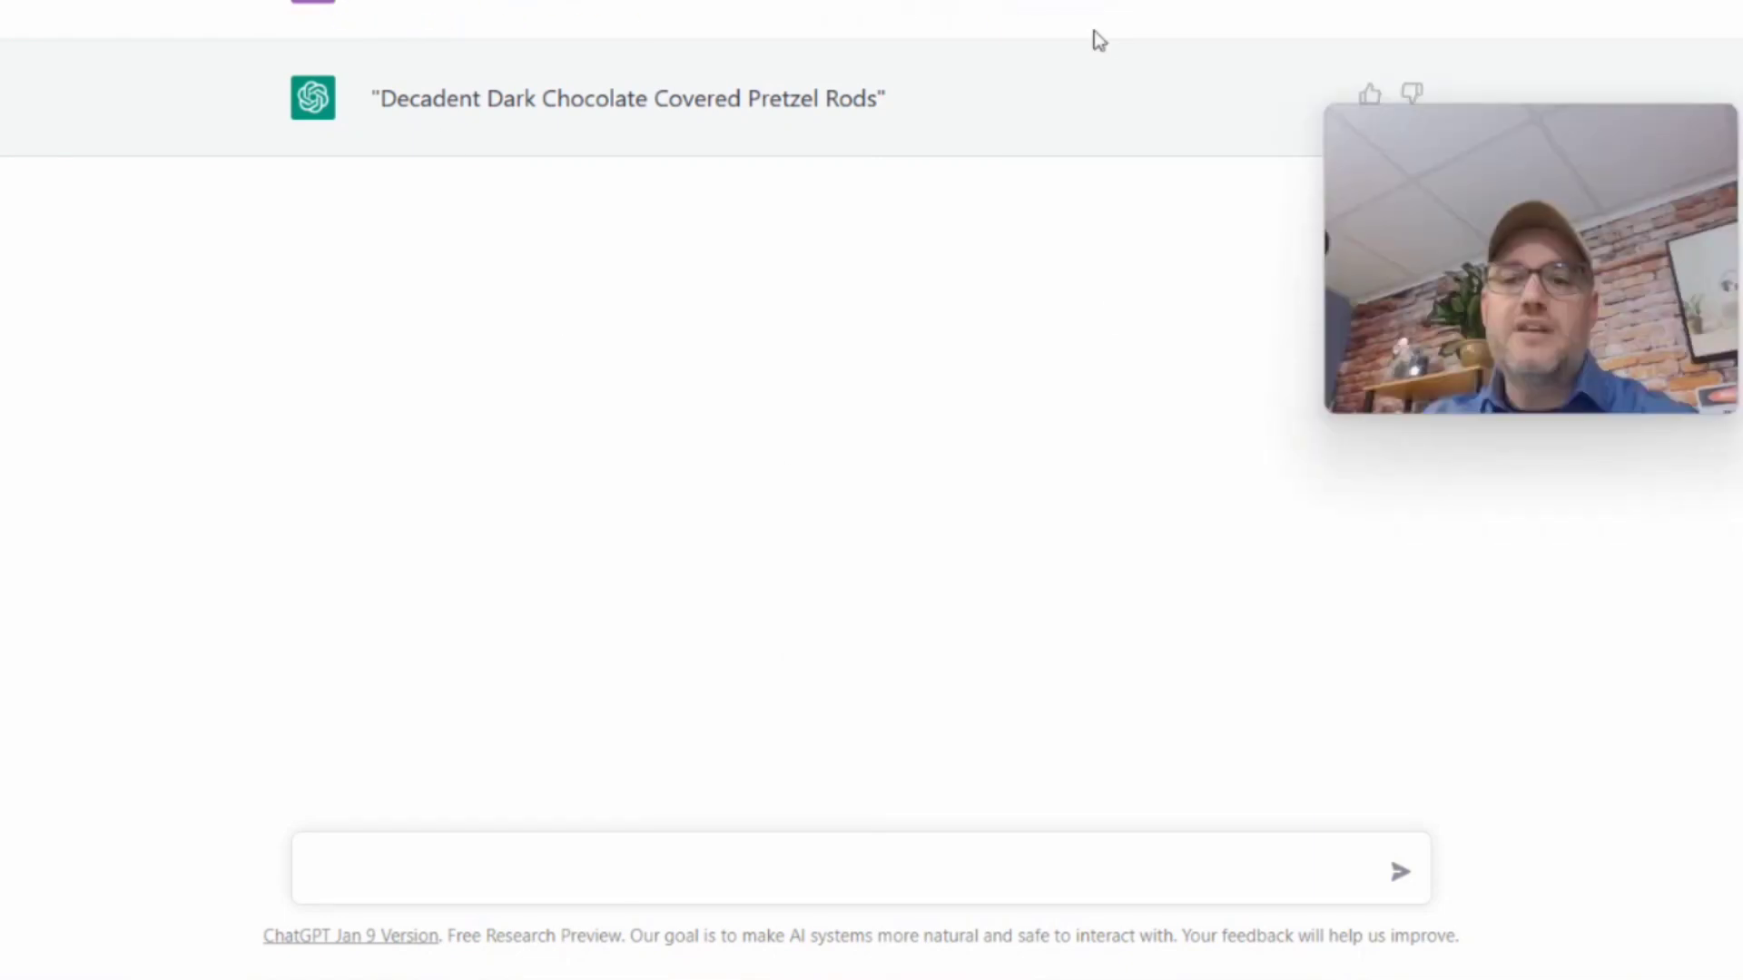
{"action": "left_click", "coordinate": [857, 878]}
{"action": "right_click", "coordinate": [849, 867]}
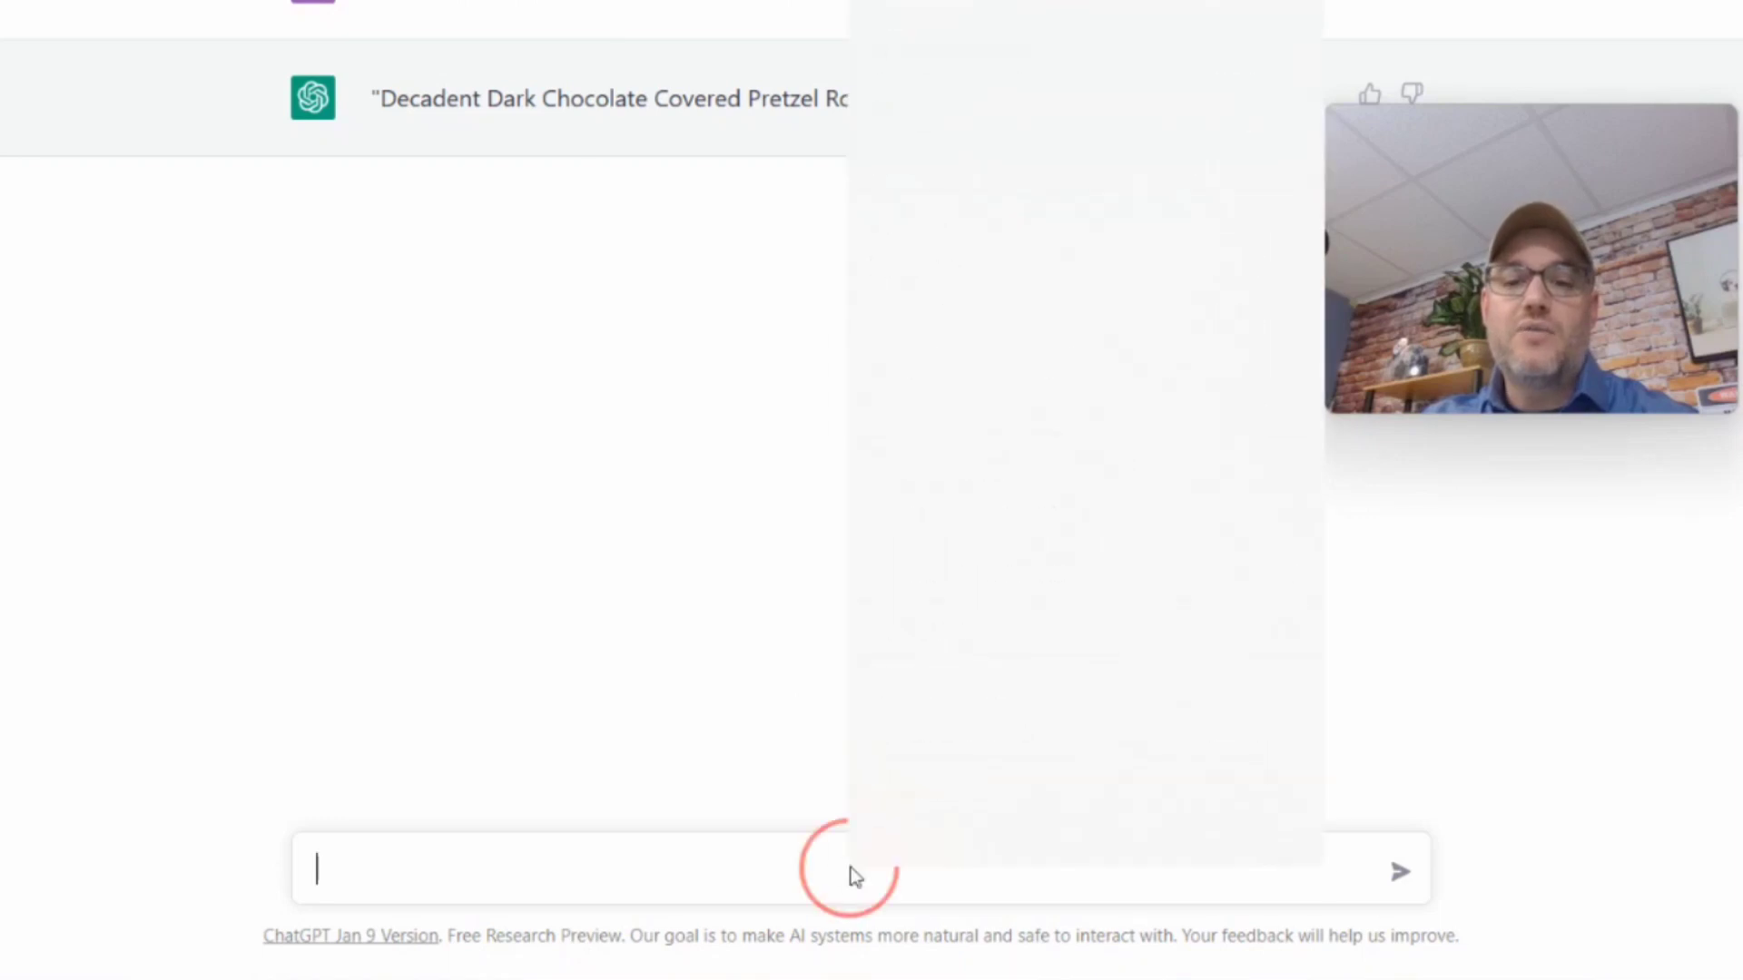
{"action": "left_click", "coordinate": [934, 314]}
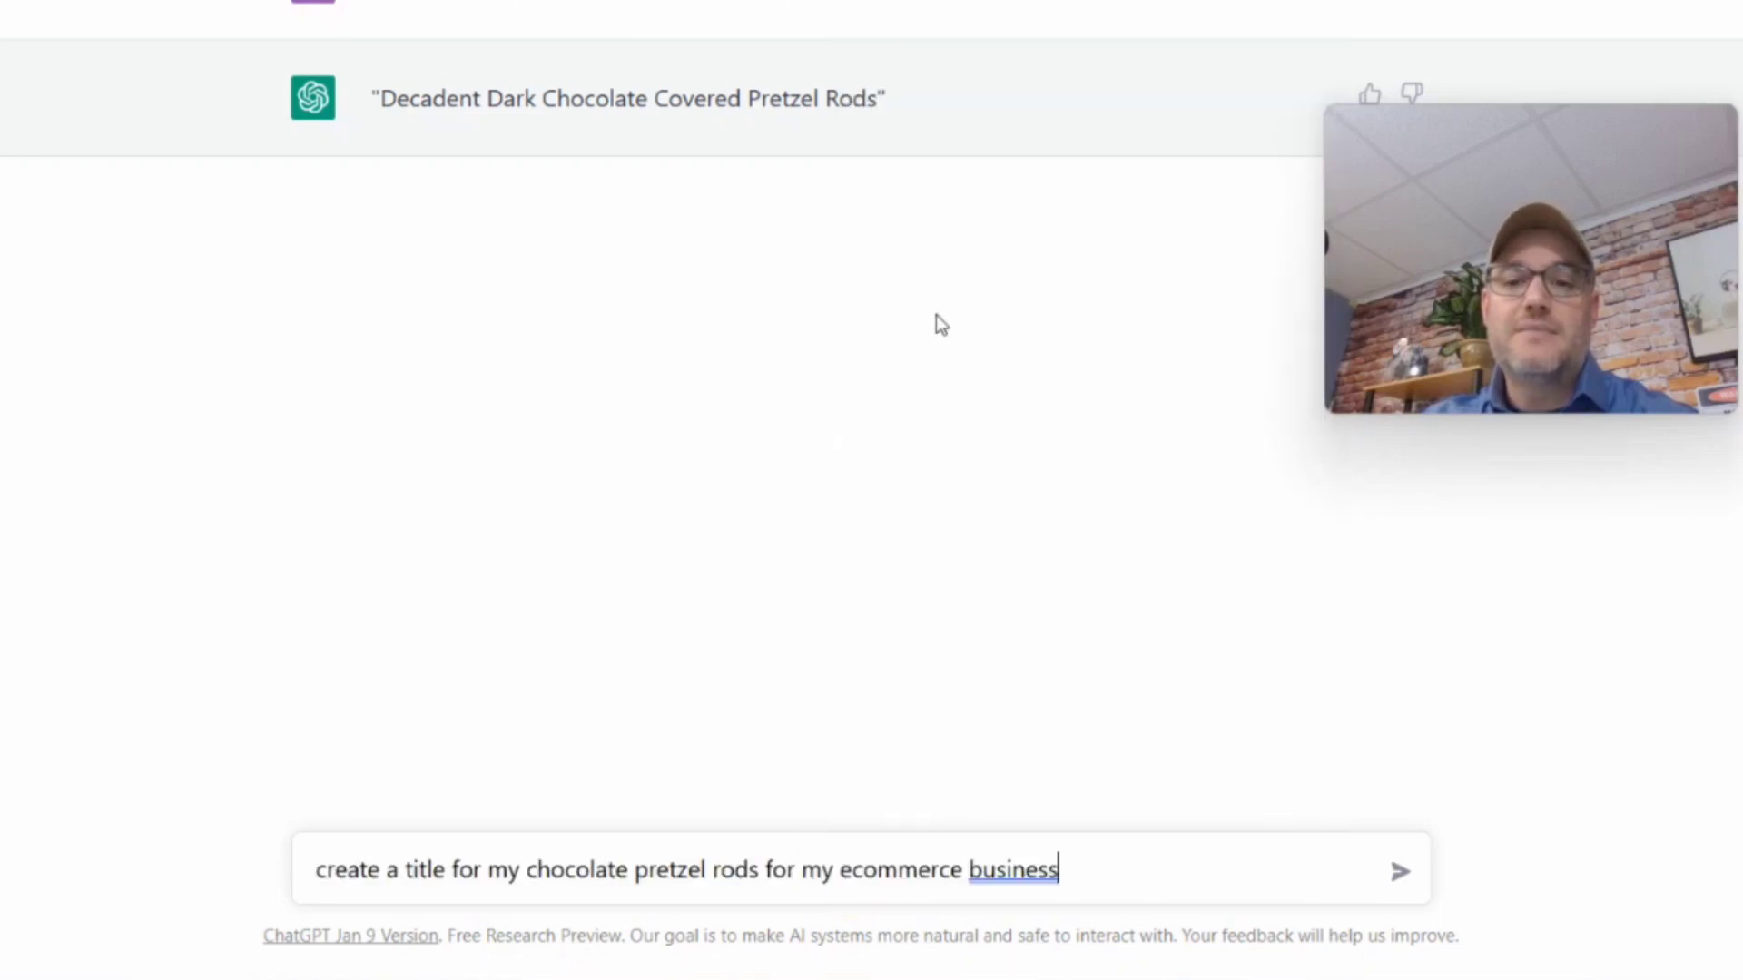
Change the pasted prompt to "create 15 different titles for my chocolate pretzel rods for my ecommerce business" and submit it.
{"action": "left_click", "coordinate": [391, 870]}
{"action": "type", "text": "15"}
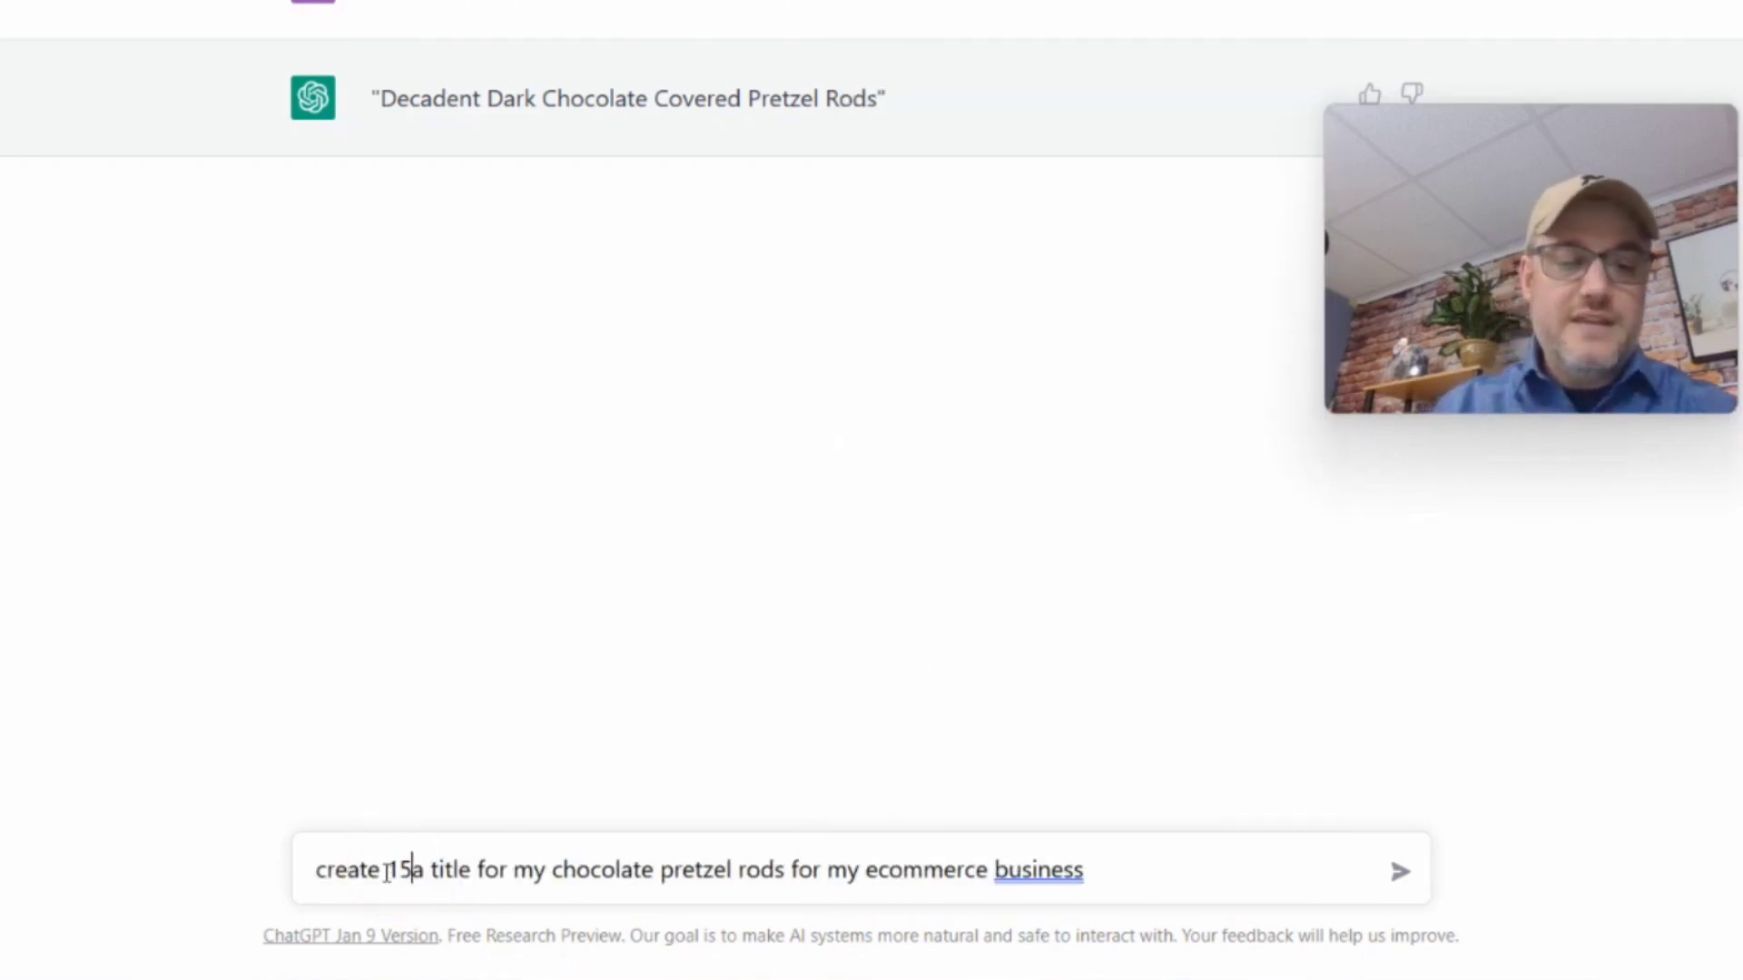
{"action": "key", "text": "BackSpace"}
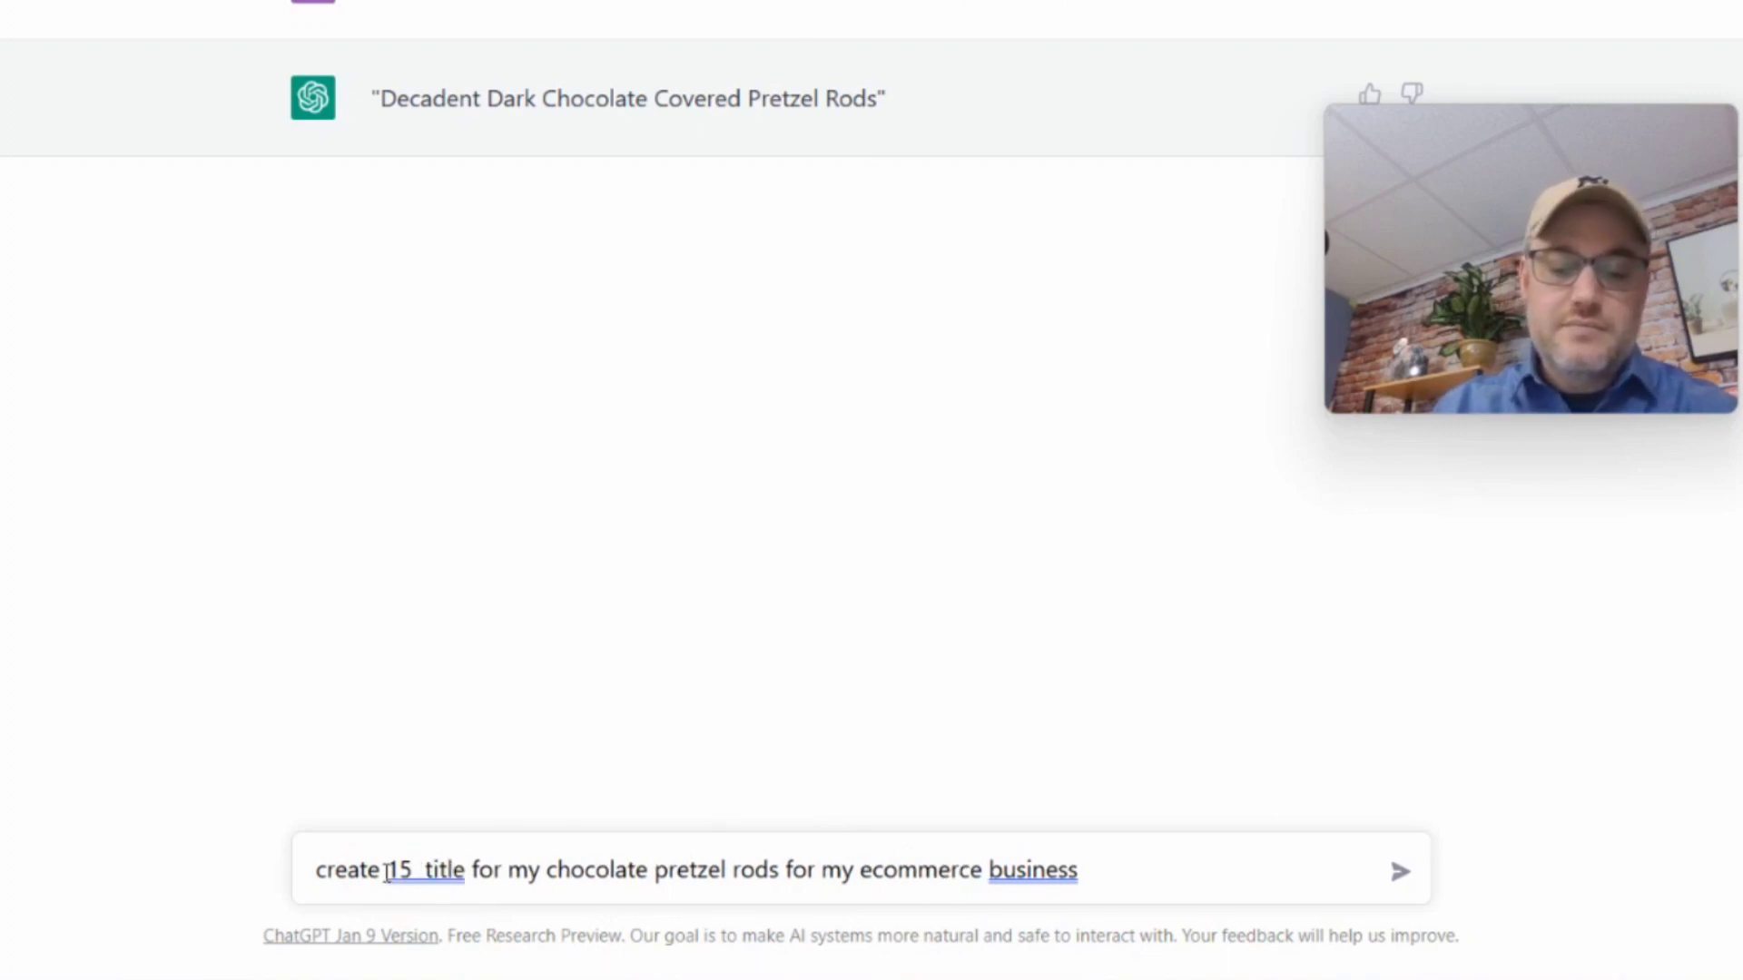
{"action": "type", "text": "different"}
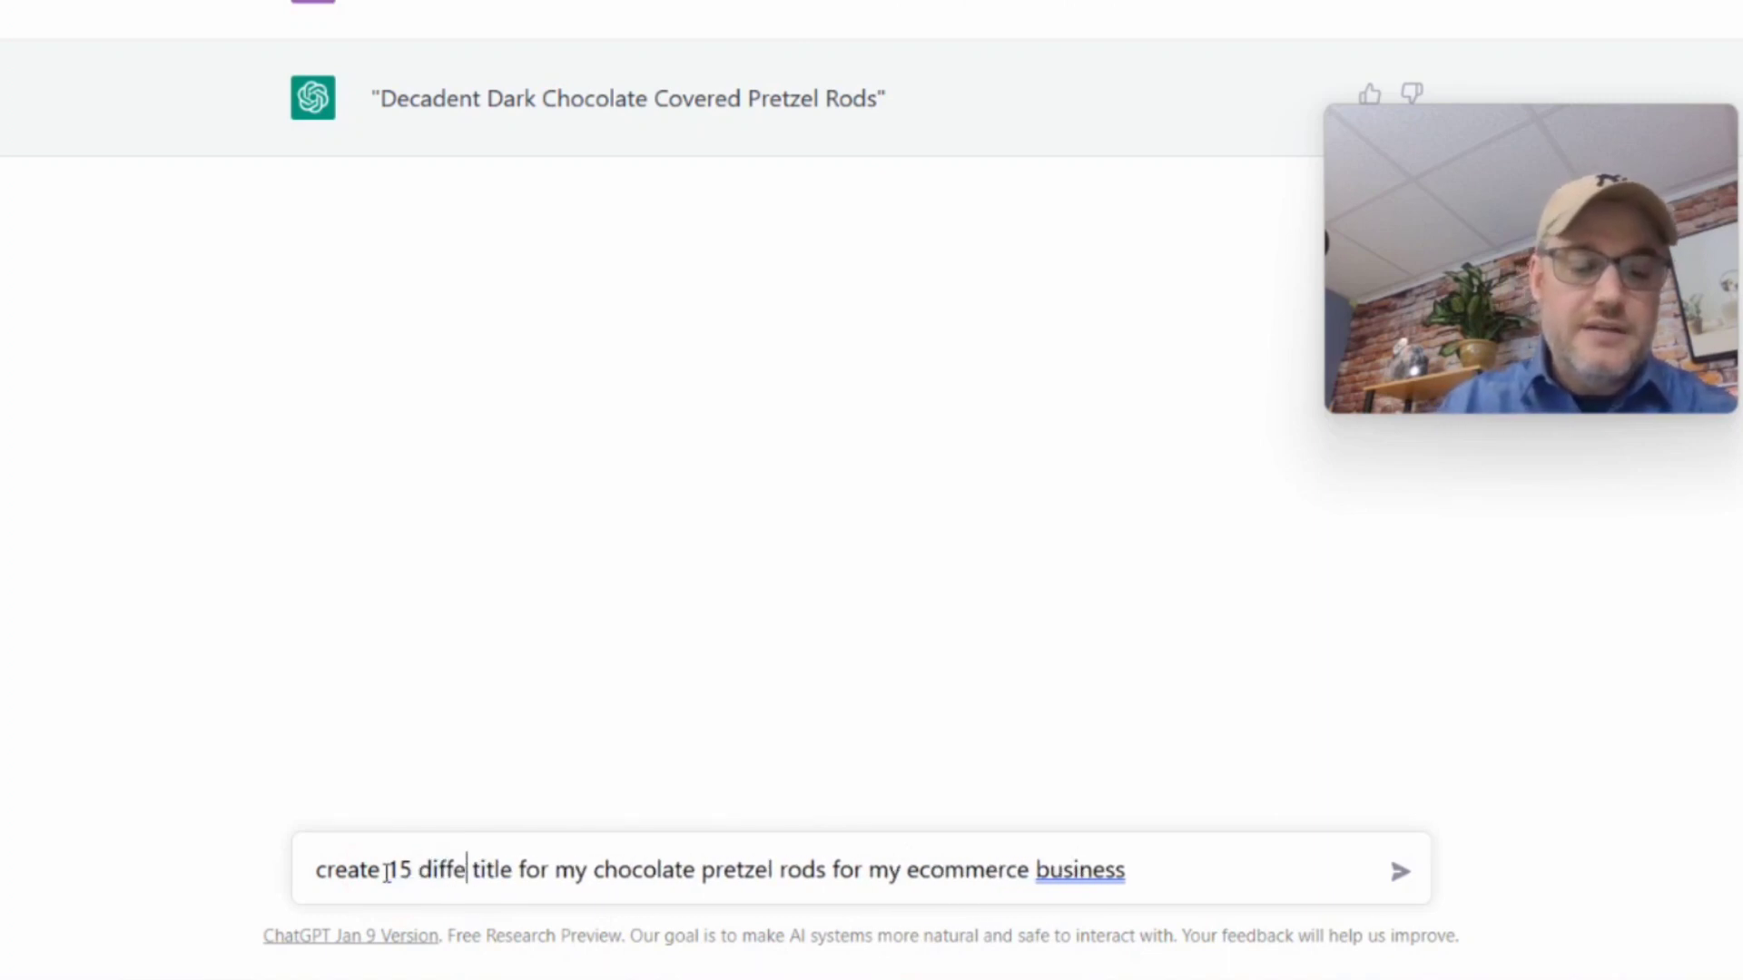
{"action": "key", "text": "Right"}
{"action": "key", "text": "Right"}
{"action": "key", "text": "Right"}
{"action": "key", "text": "Right"}
{"action": "key", "text": "Right"}
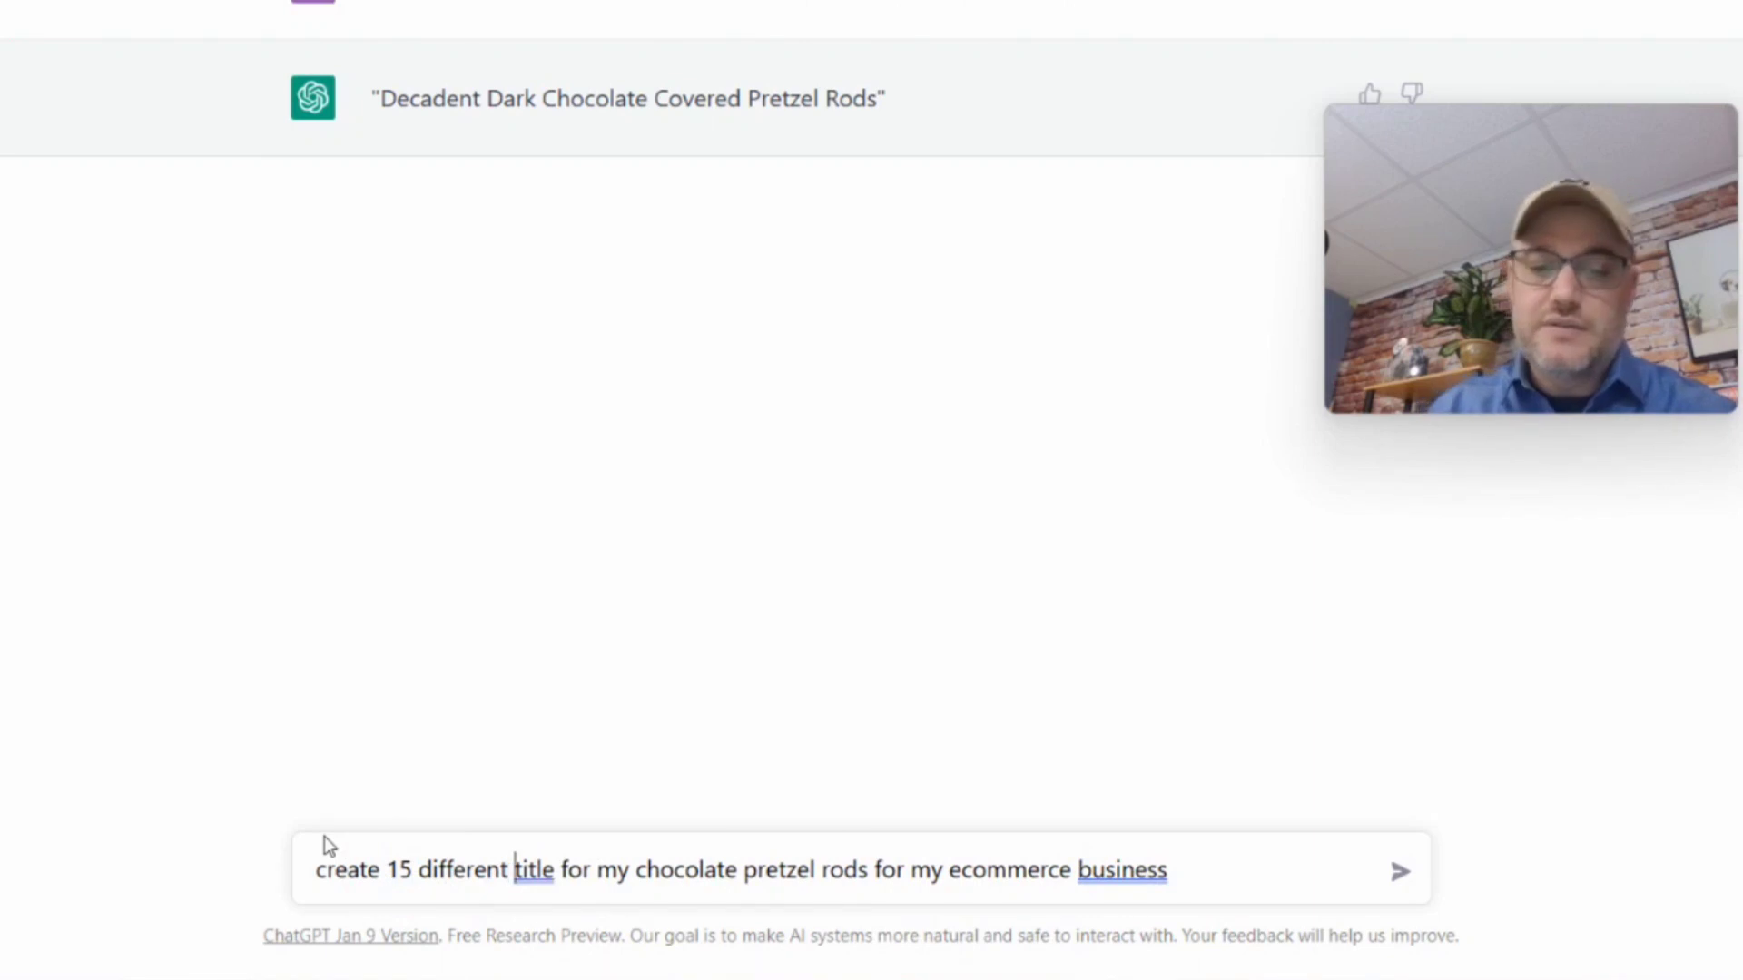
{"action": "type", "text": "s"}
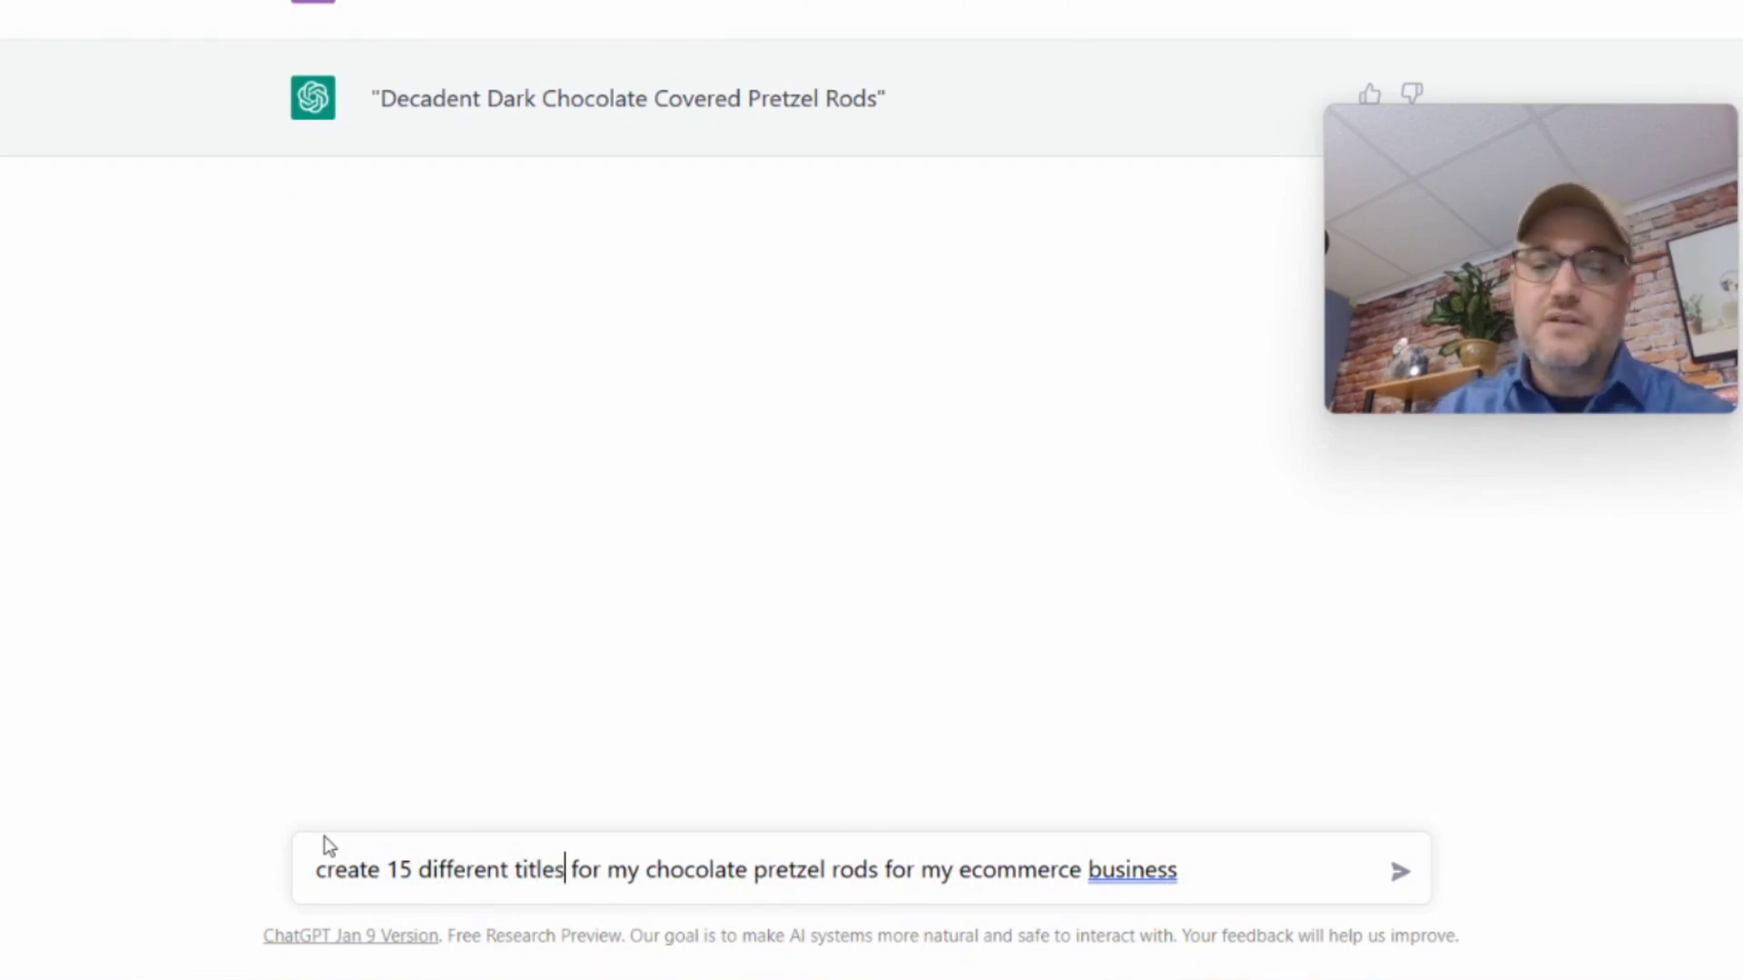
{"action": "key", "text": "Return"}
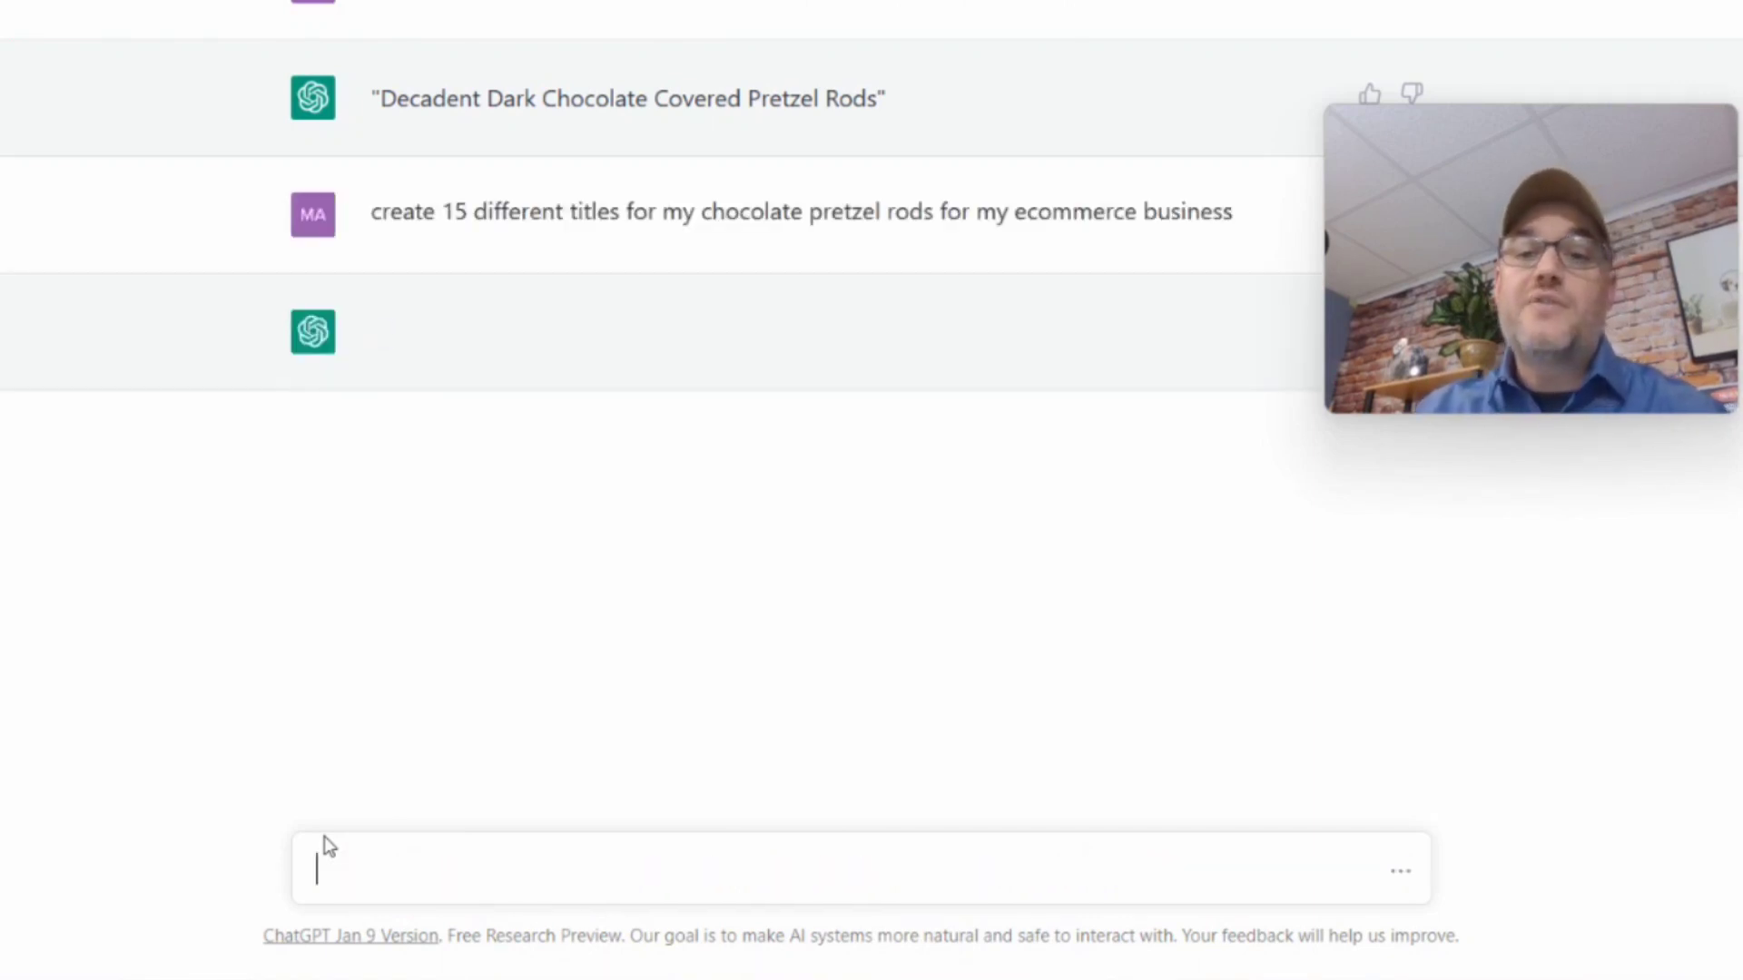